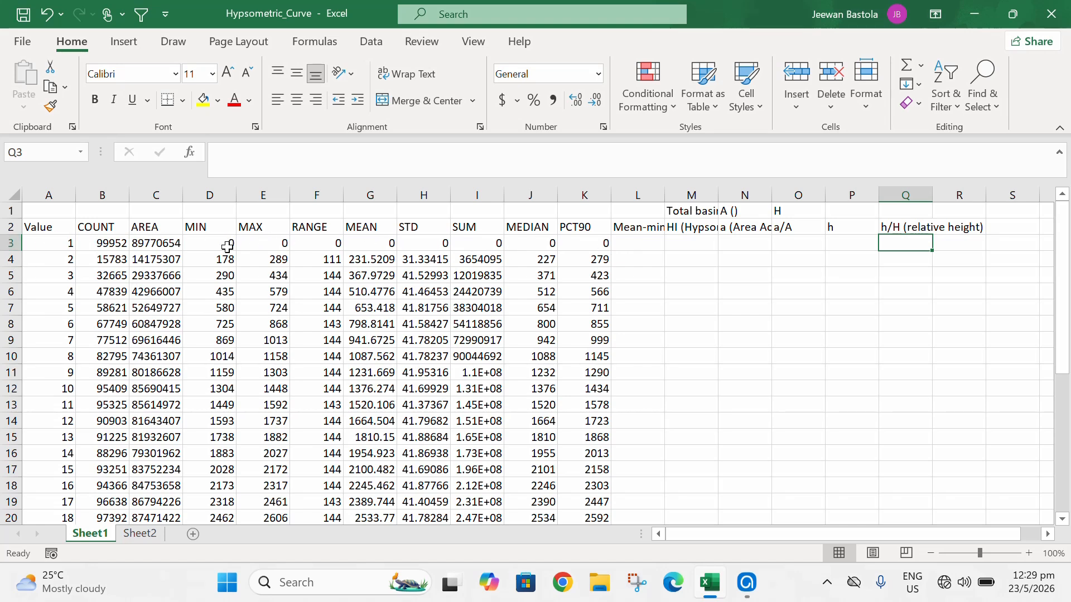
- Delete the first data row, the one with Value 1, from the table
left_click(6, 246)
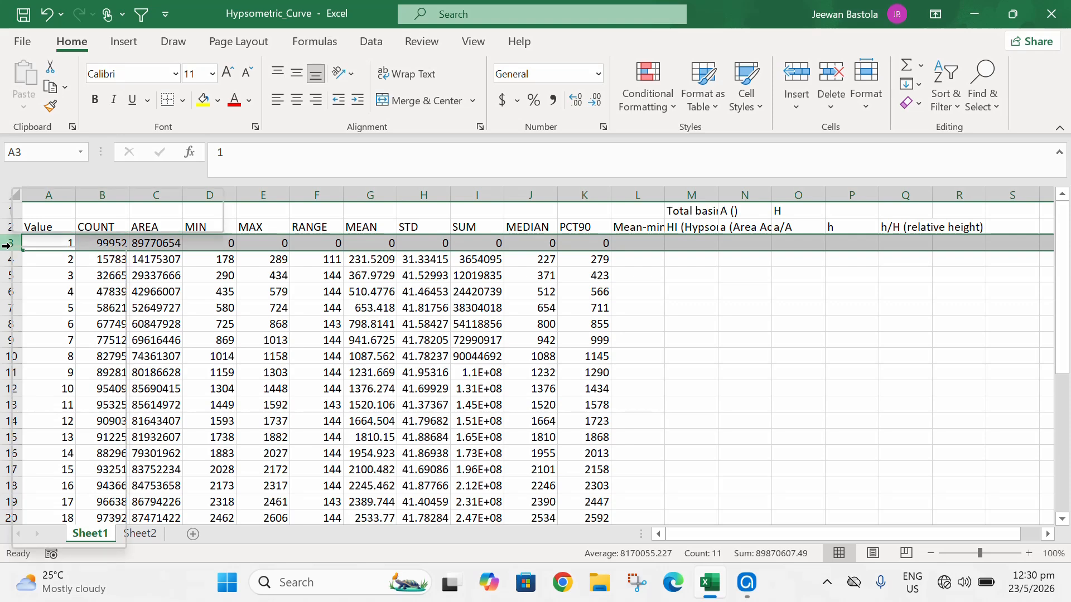
right_click(7, 246)
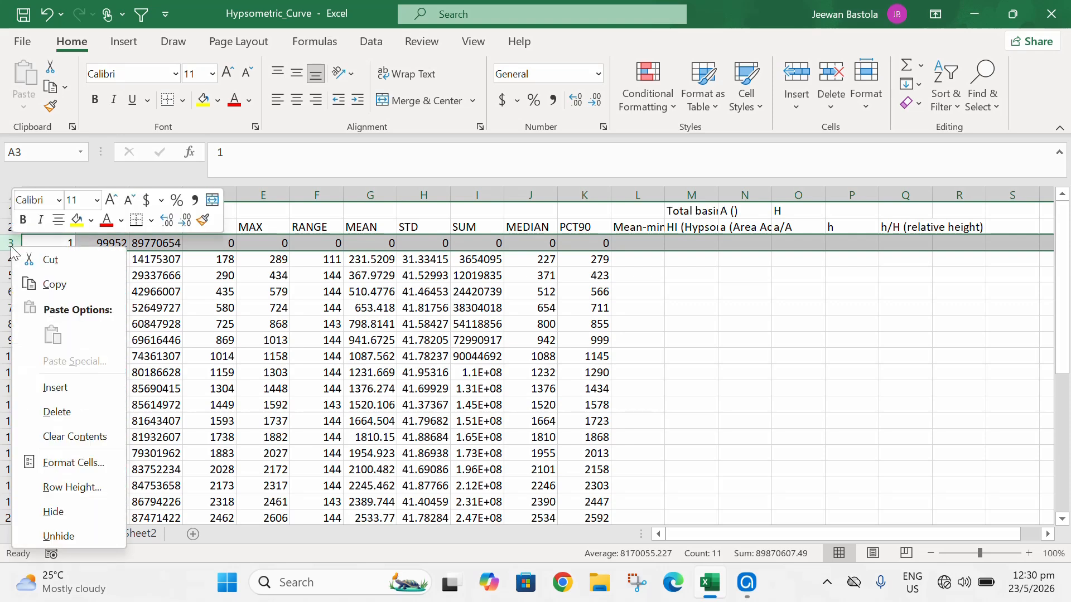
left_click(84, 411)
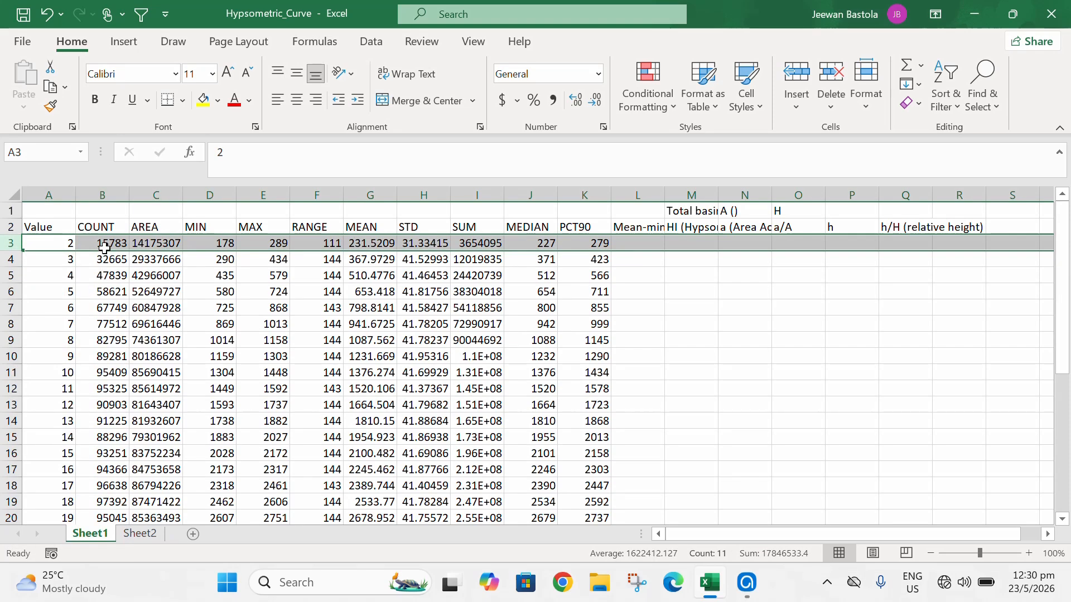
- Delete the COUNT column from the sheet
left_click(111, 196)
right_click(111, 195)
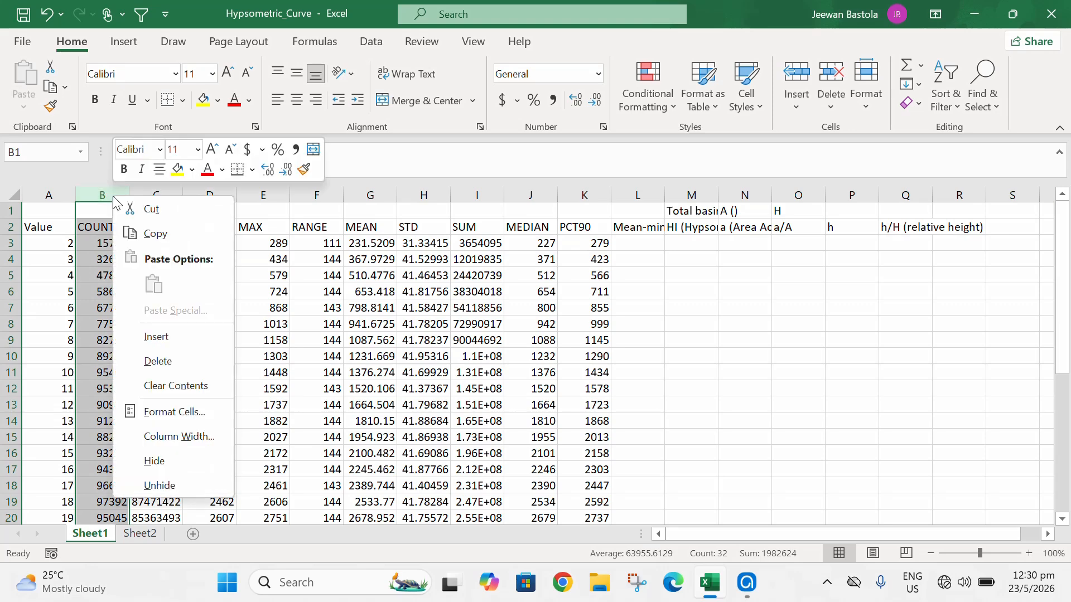
left_click(172, 358)
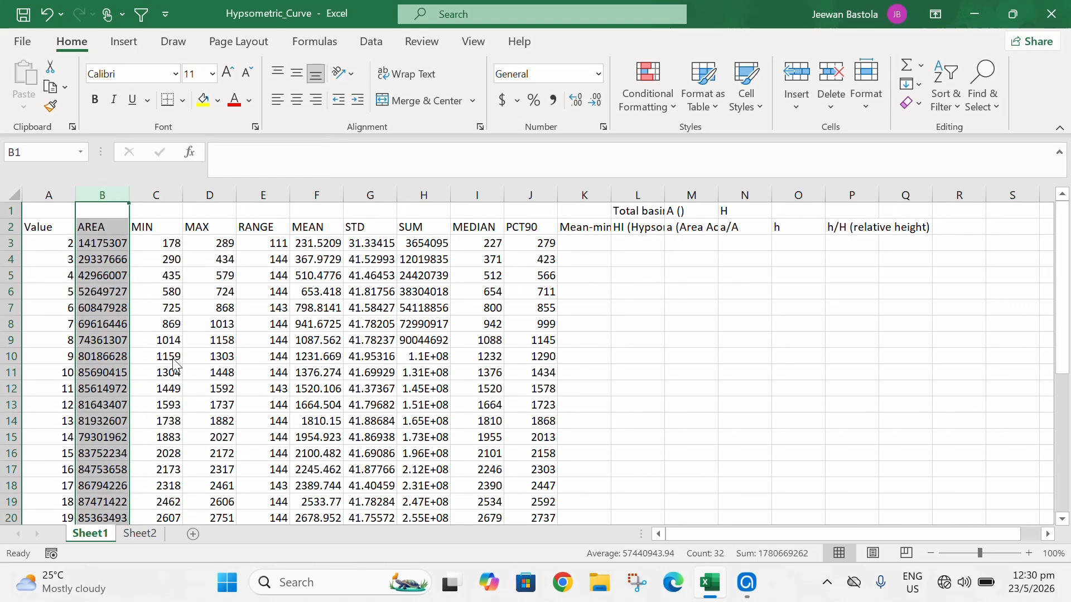
- Delete the STD, SUM, MEDIAN and PCT90 columns together
left_click(367, 193)
left_click_drag(368, 193, 529, 196)
right_click(528, 196)
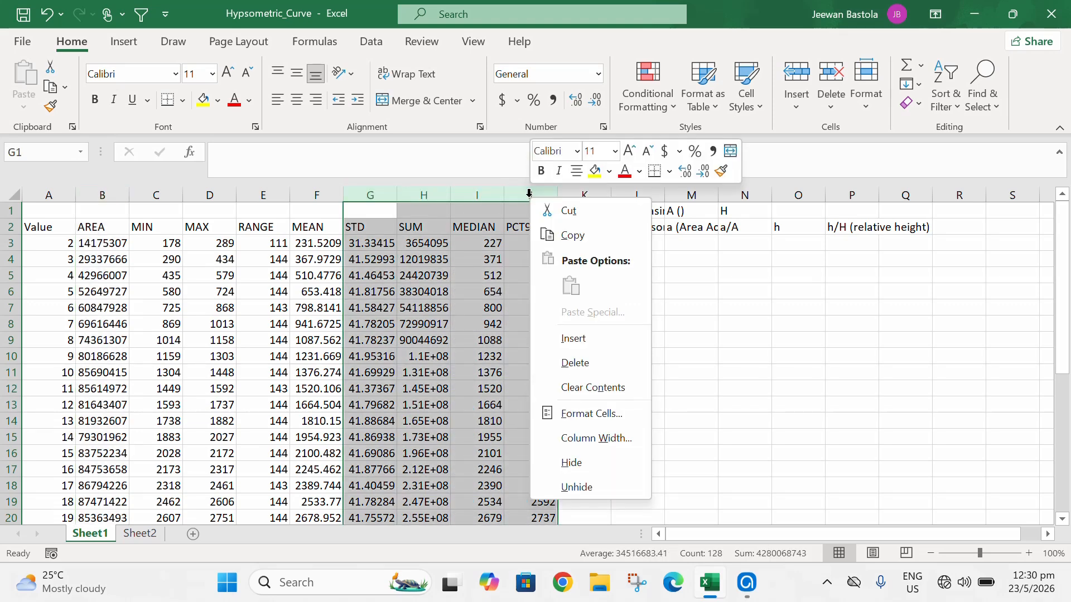
left_click(609, 359)
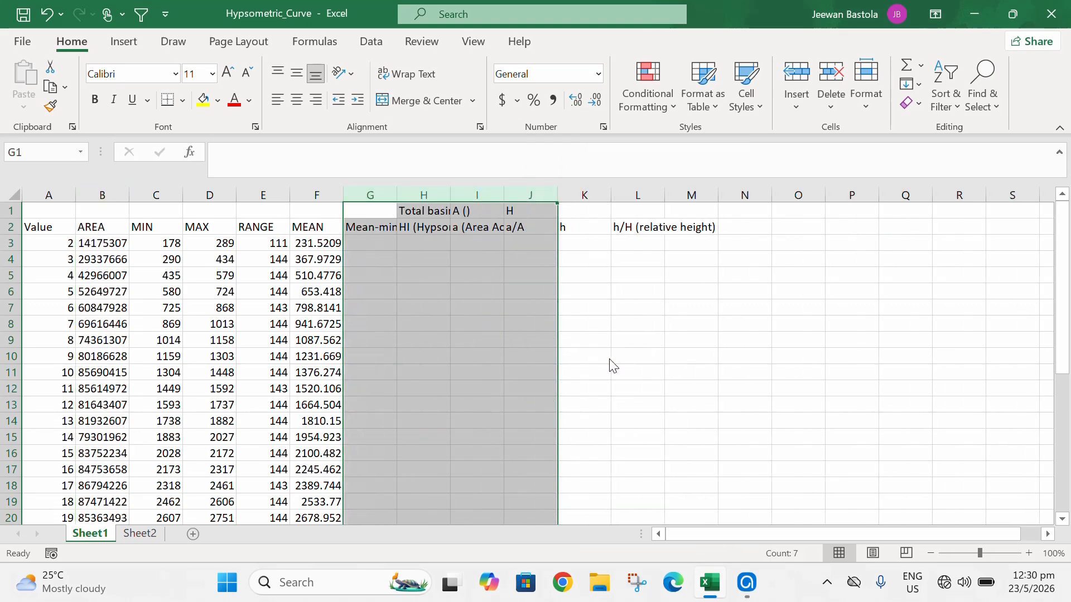
- Autofit the widths of the Mean-min through a/A columns so their headers fit
double_click(397, 195)
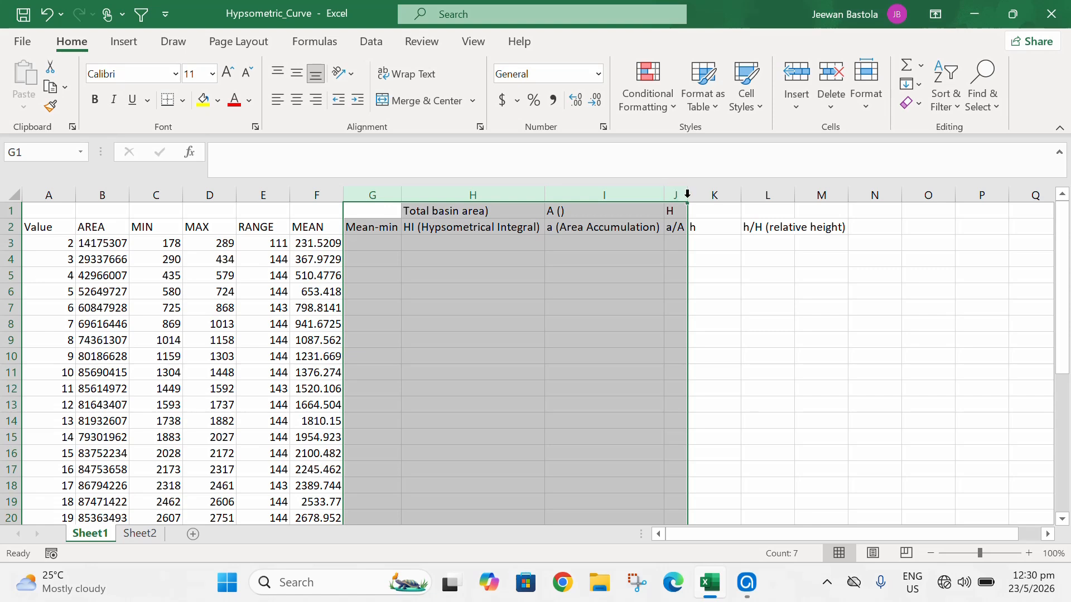
left_click_drag(688, 195, 720, 195)
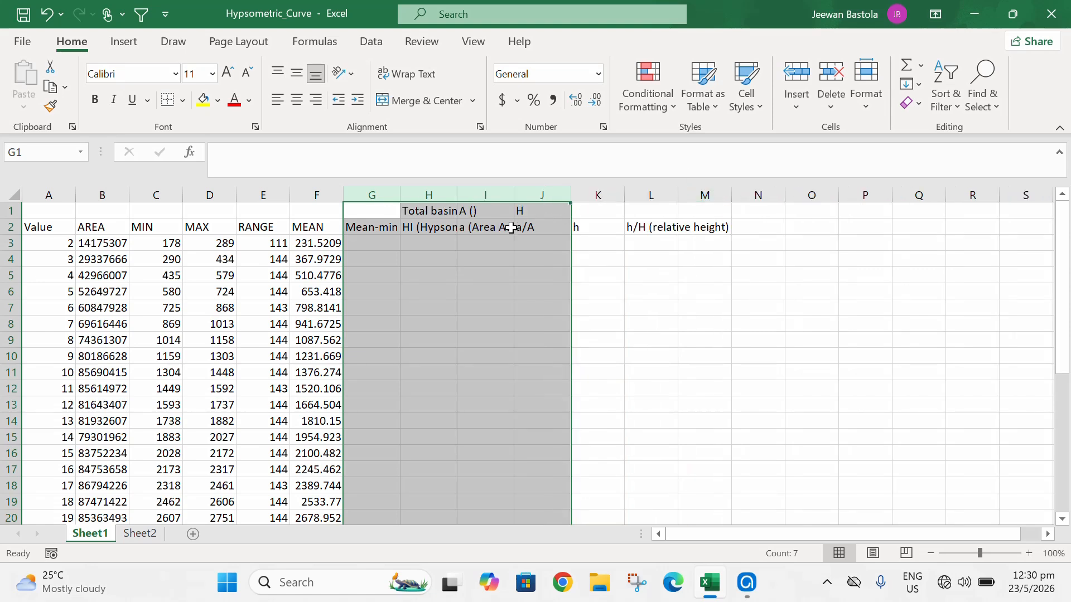
double_click(457, 190)
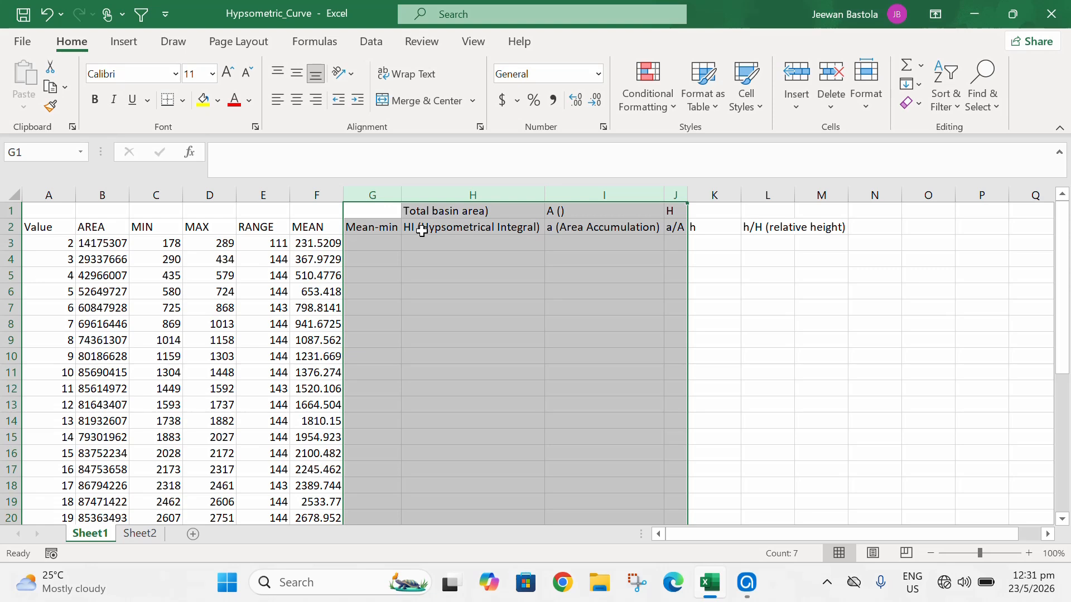
- Review the calculation column headers and the Hypsometric Integral formula in the Word document
left_click(420, 231)
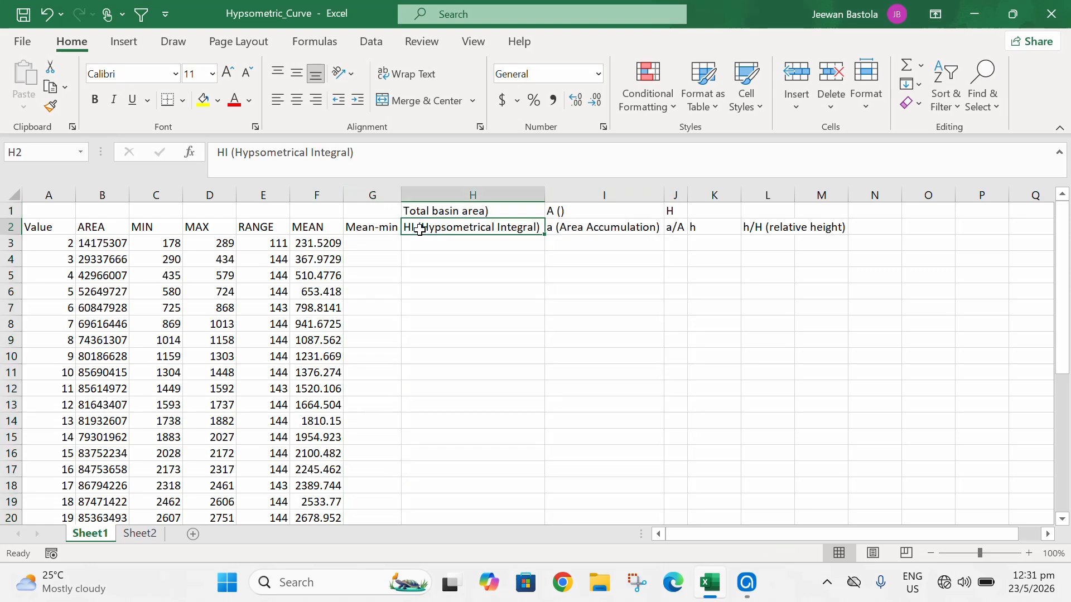
left_click(578, 230)
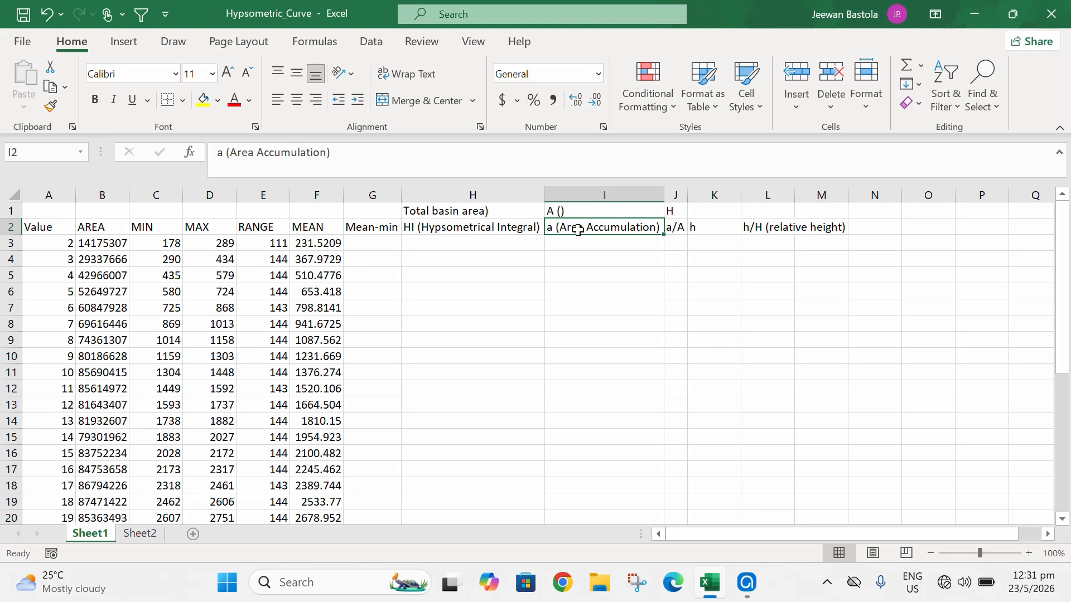
left_click(675, 228)
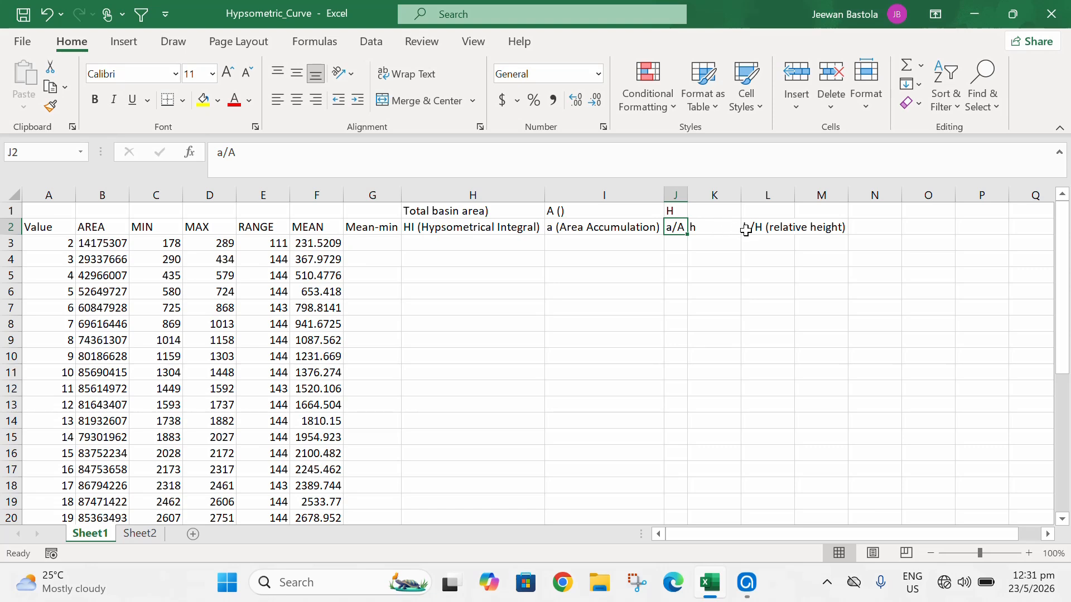
left_click(827, 583)
left_click(828, 533)
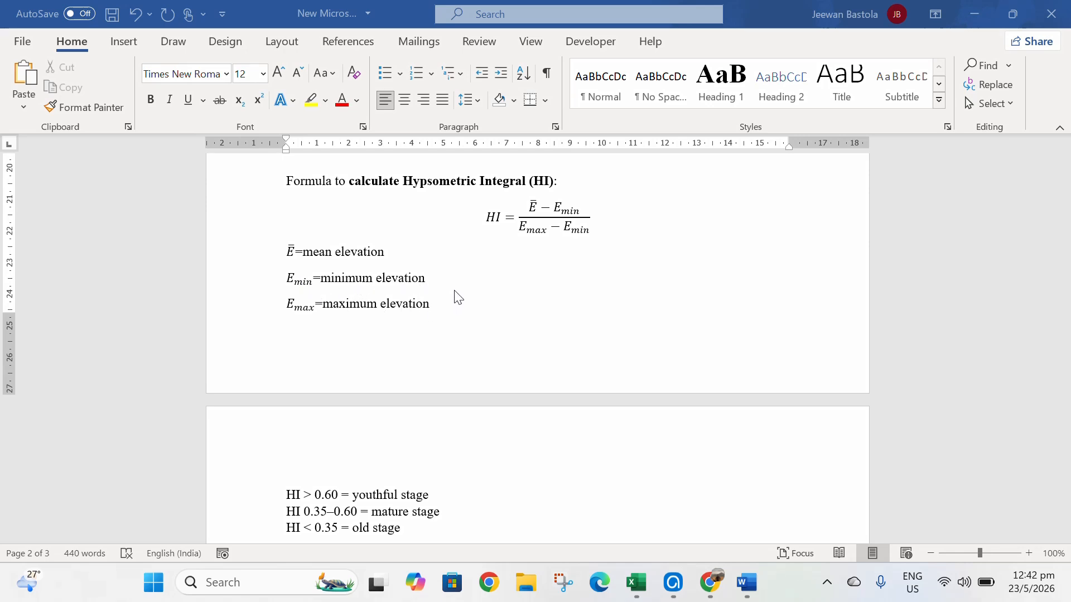
scroll(456, 295, "down", 1)
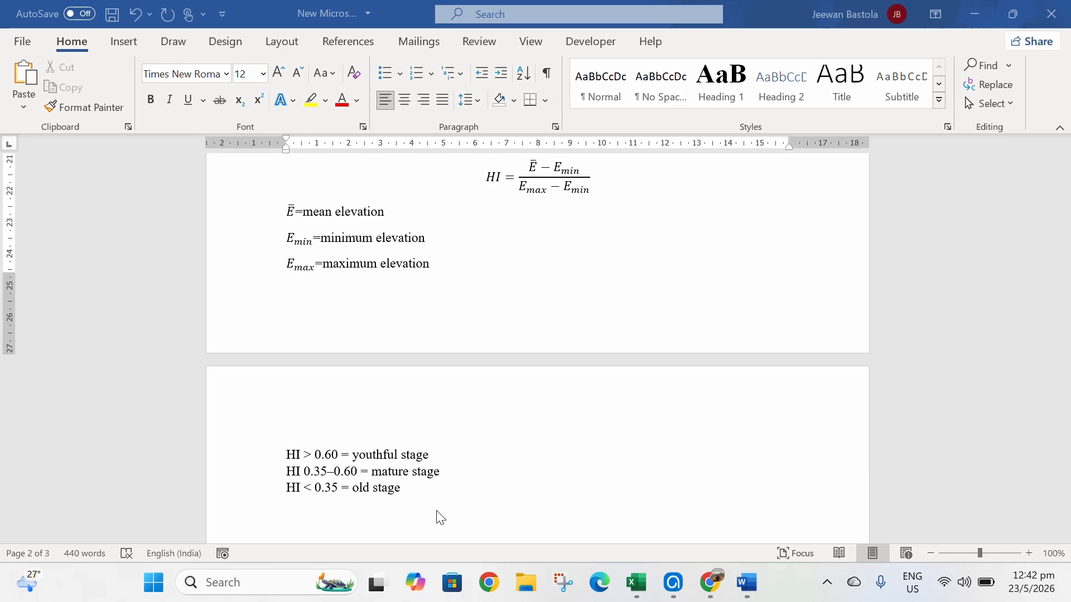
left_click(829, 585)
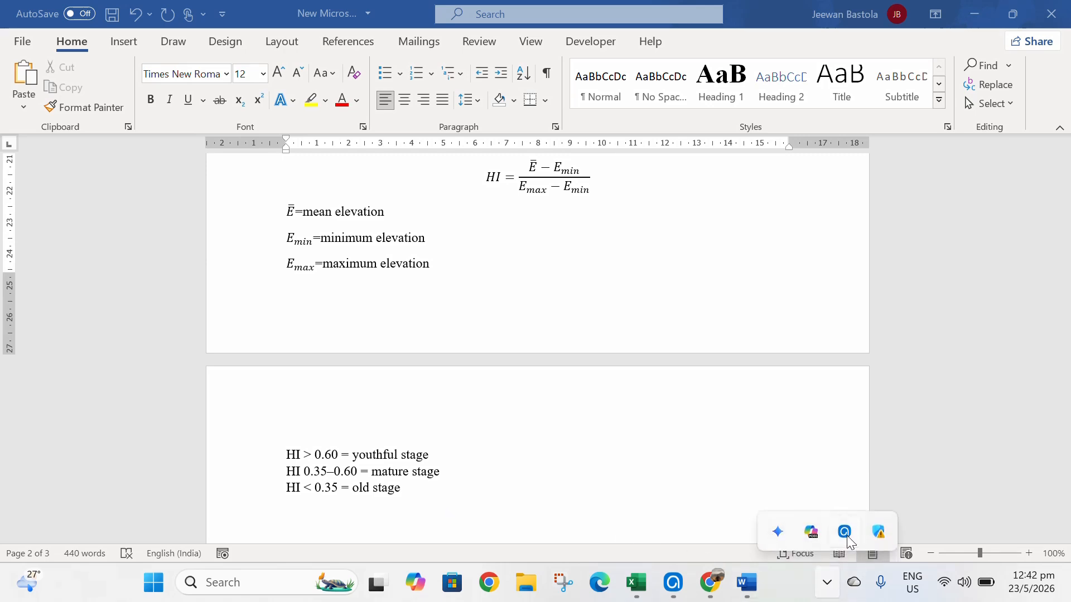
left_click(846, 535)
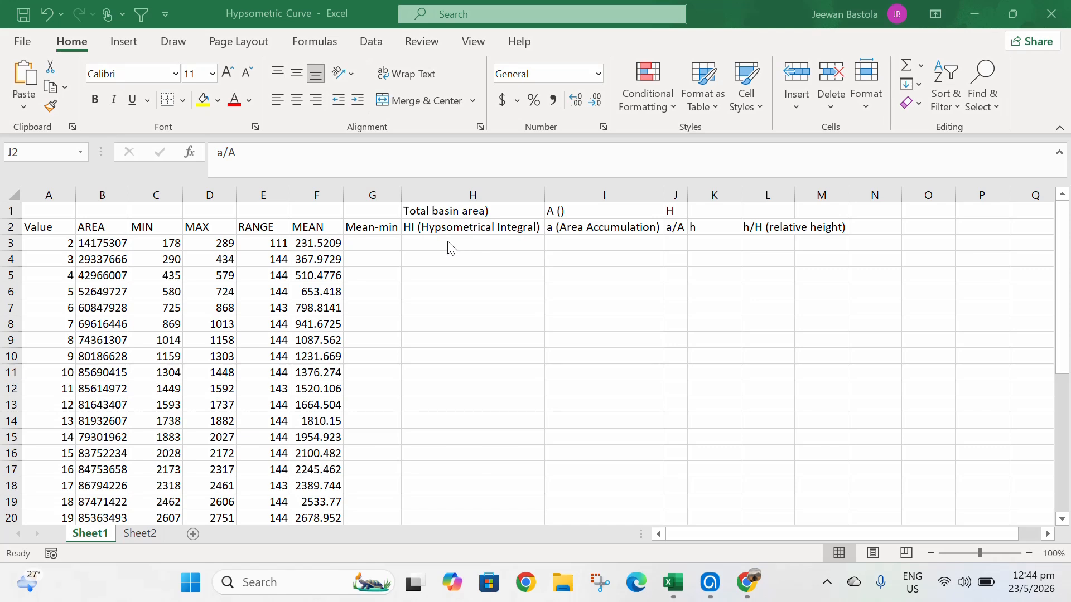
- Enter =F3-C3 in the first Mean-min cell and fill it down the column
left_click(355, 244)
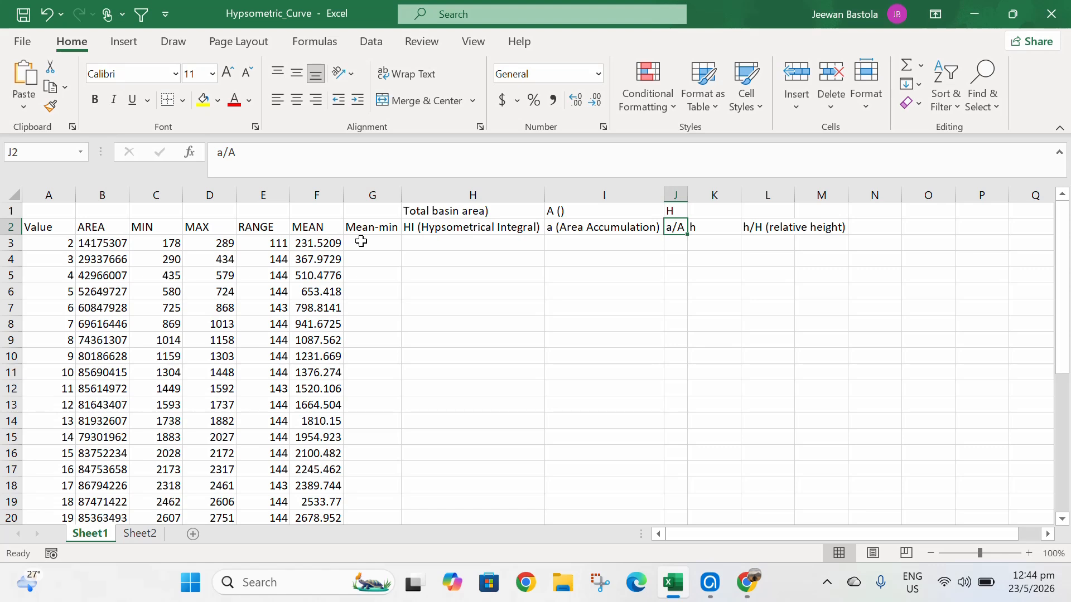
left_click(362, 241)
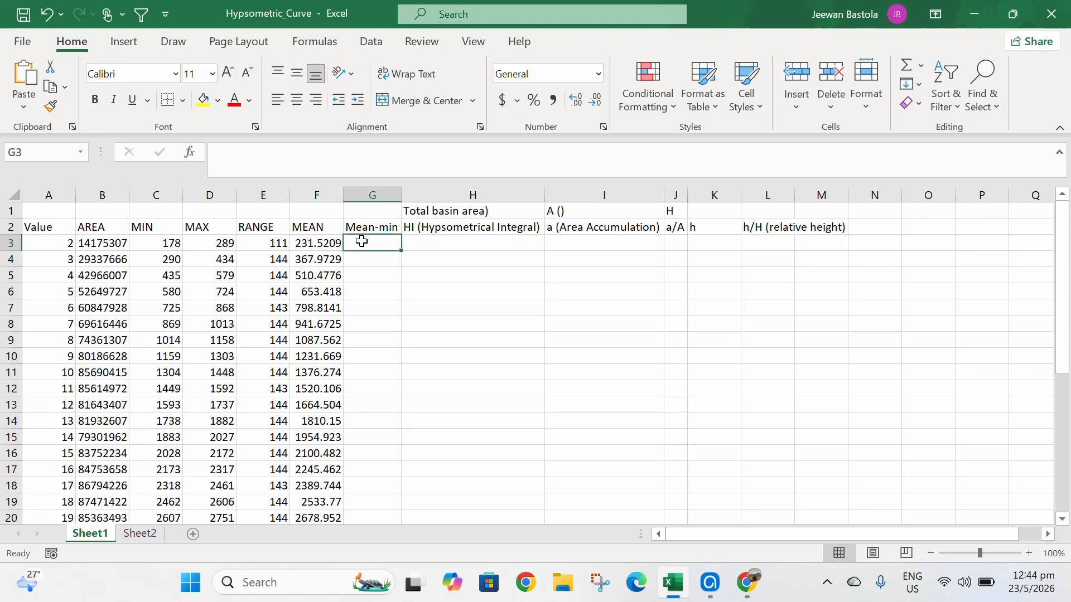
type("=")
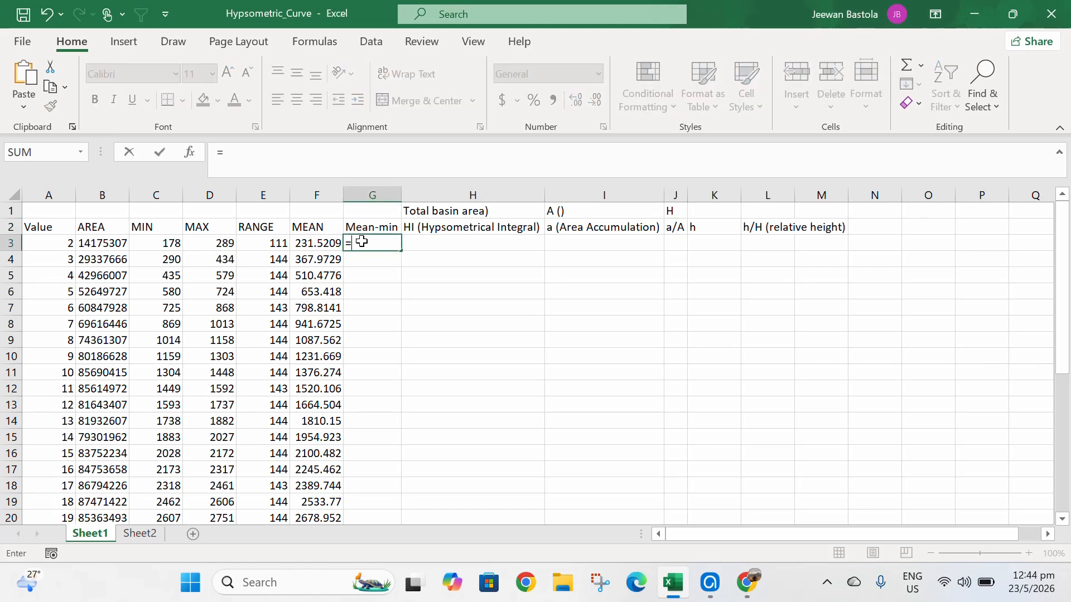
left_click(302, 243)
type("-")
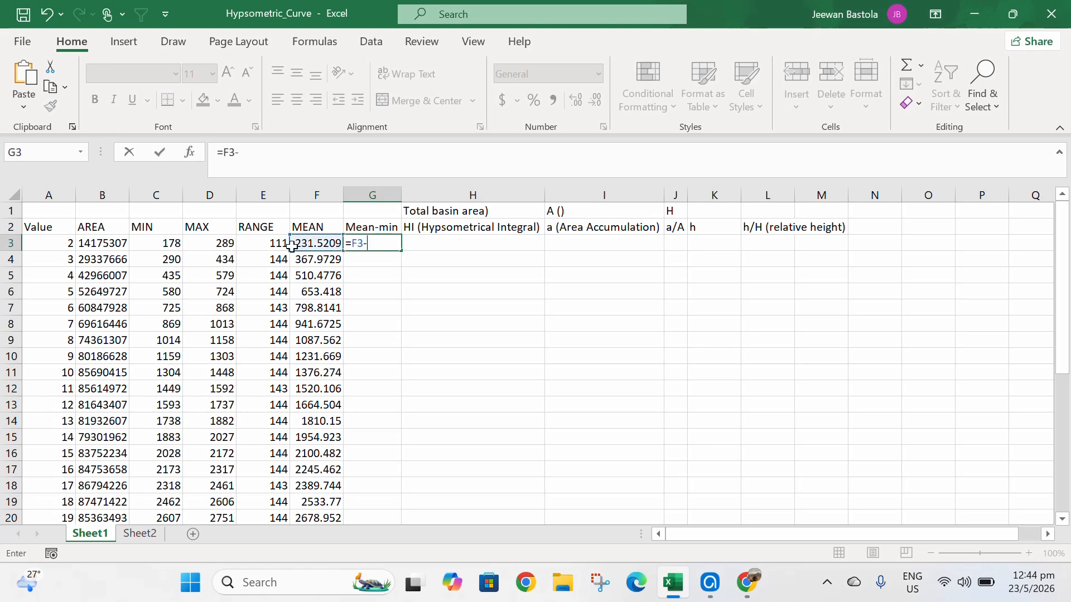
left_click(163, 243)
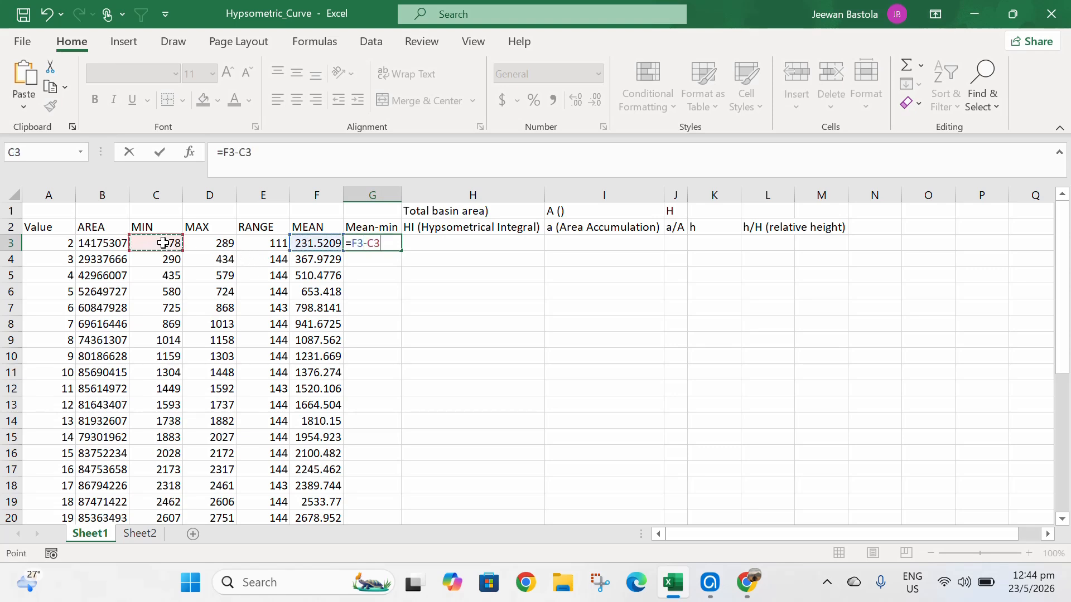
key("Return")
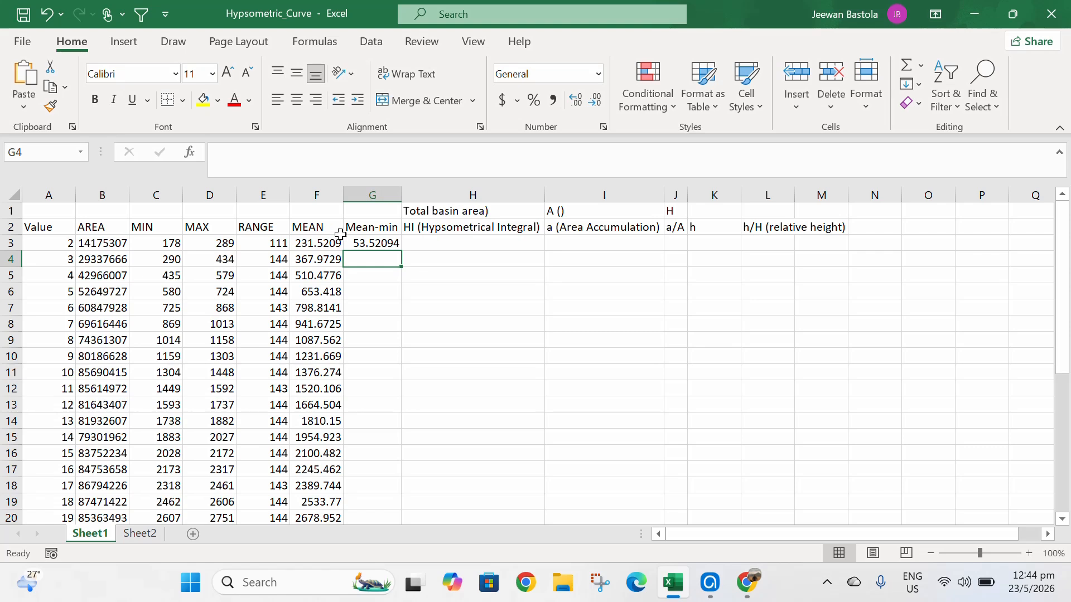
left_click(368, 245)
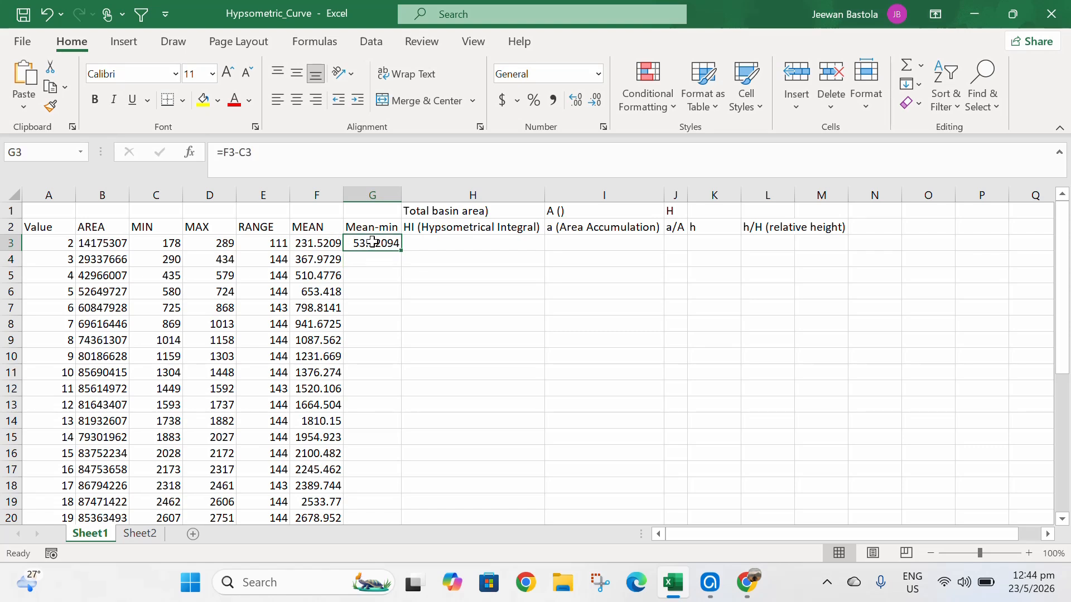
double_click(403, 251)
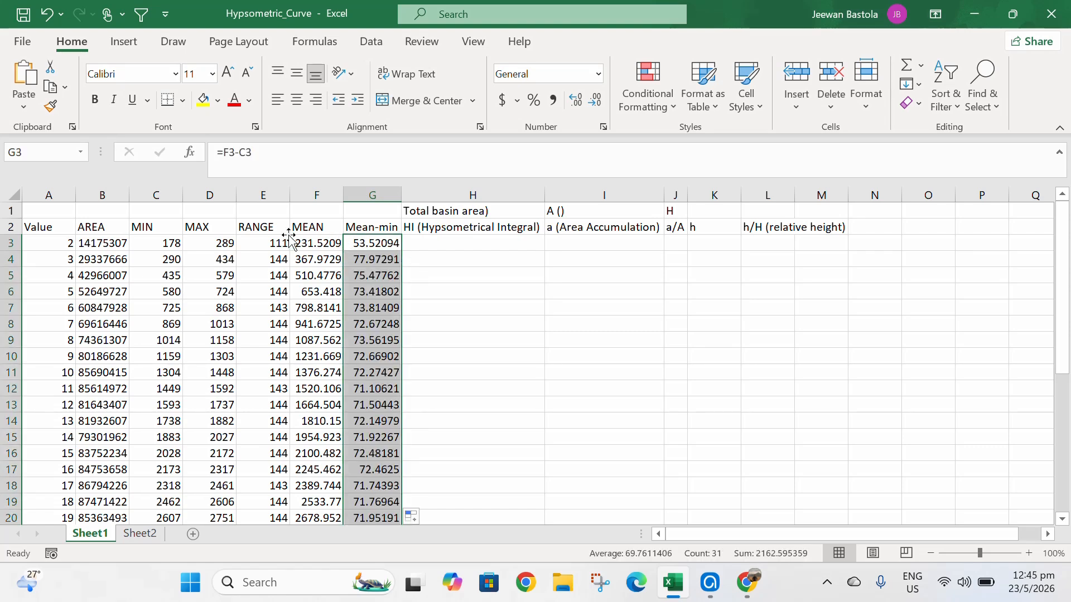
- Insert a new column before MIN and give it the header SQ.KM
left_click(154, 194)
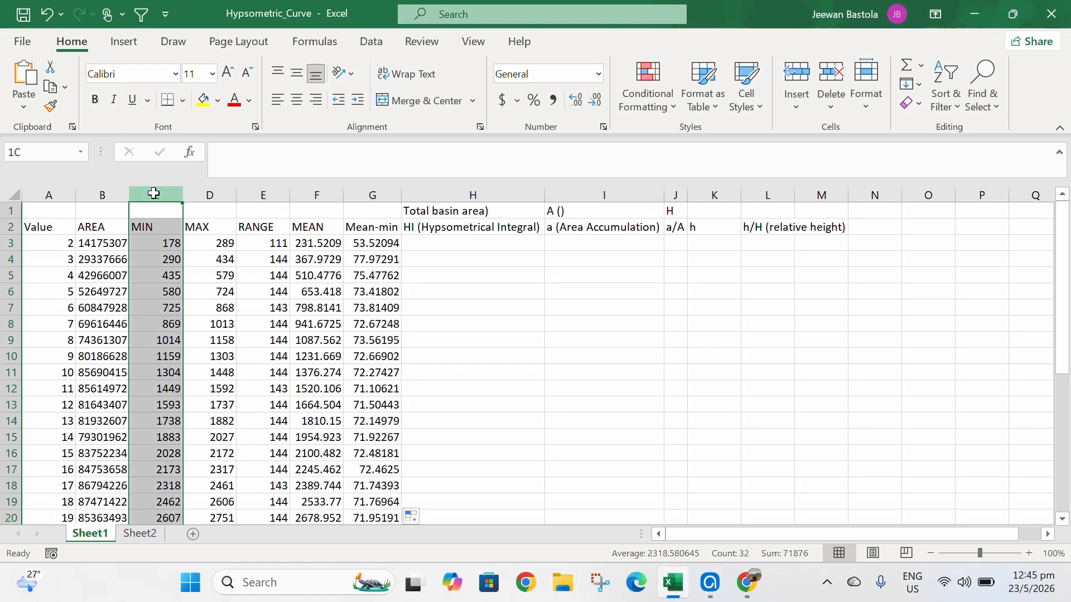
right_click(154, 193)
left_click(207, 331)
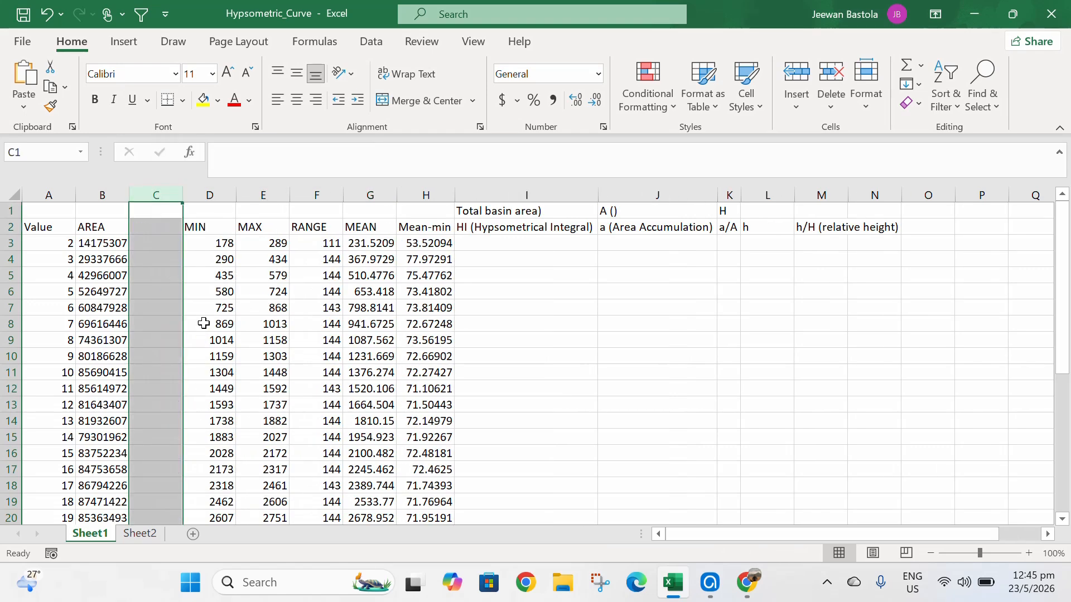
left_click(149, 230)
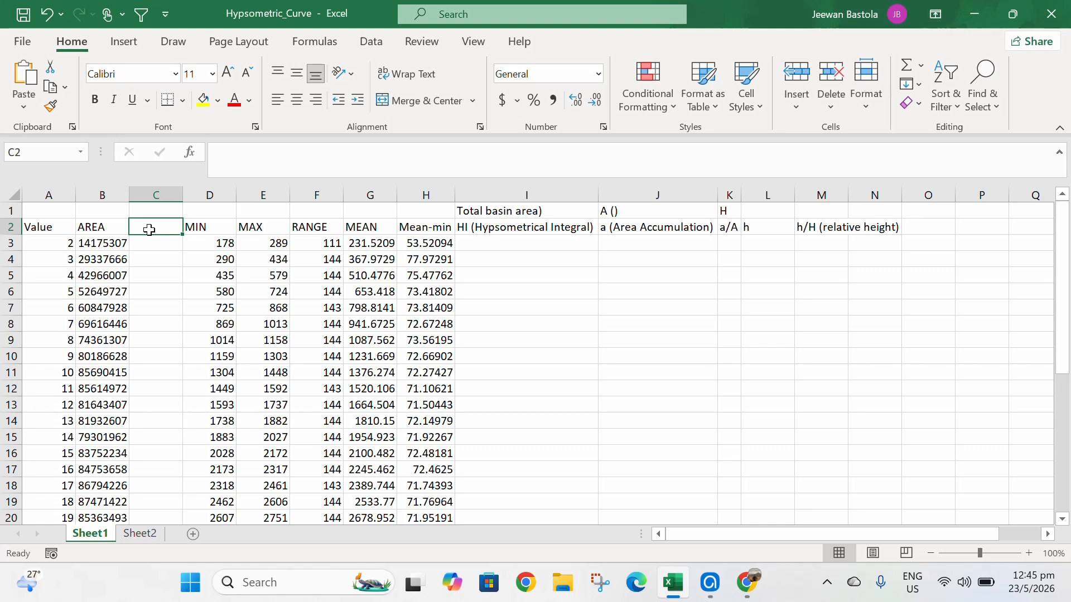
type("SQ.KM")
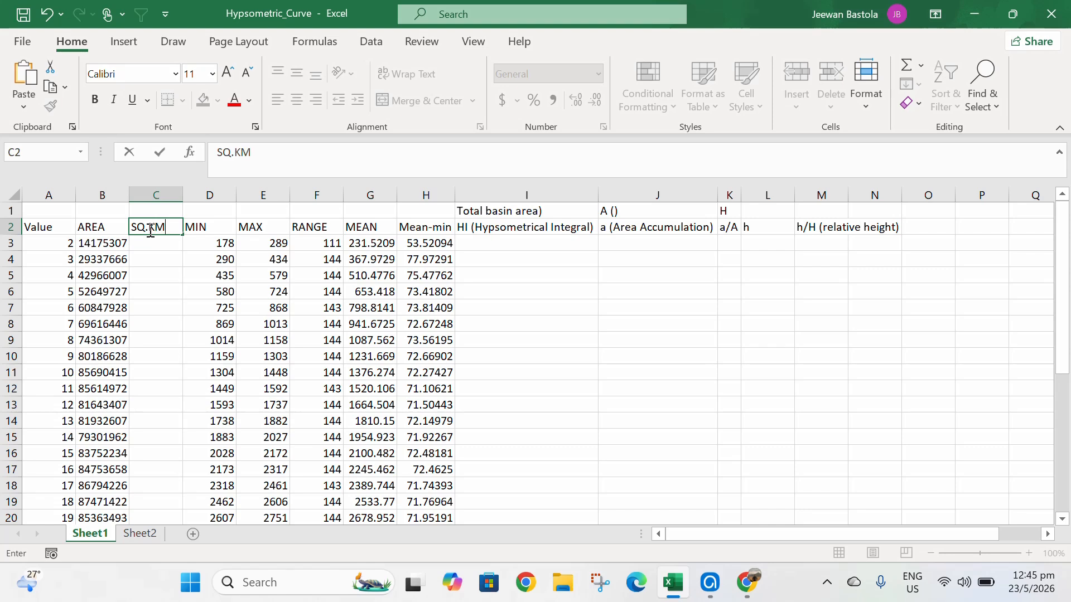
key("Return")
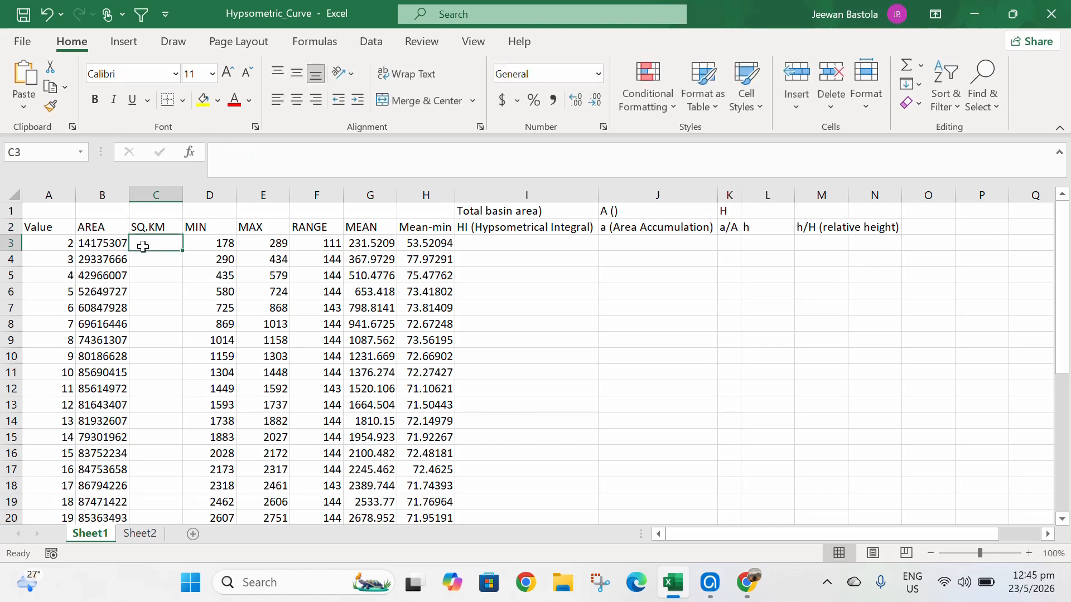
- Enter =B3/1000000 in the first SQ.KM cell to convert area to square kilometres
type("=")
left_click(105, 244)
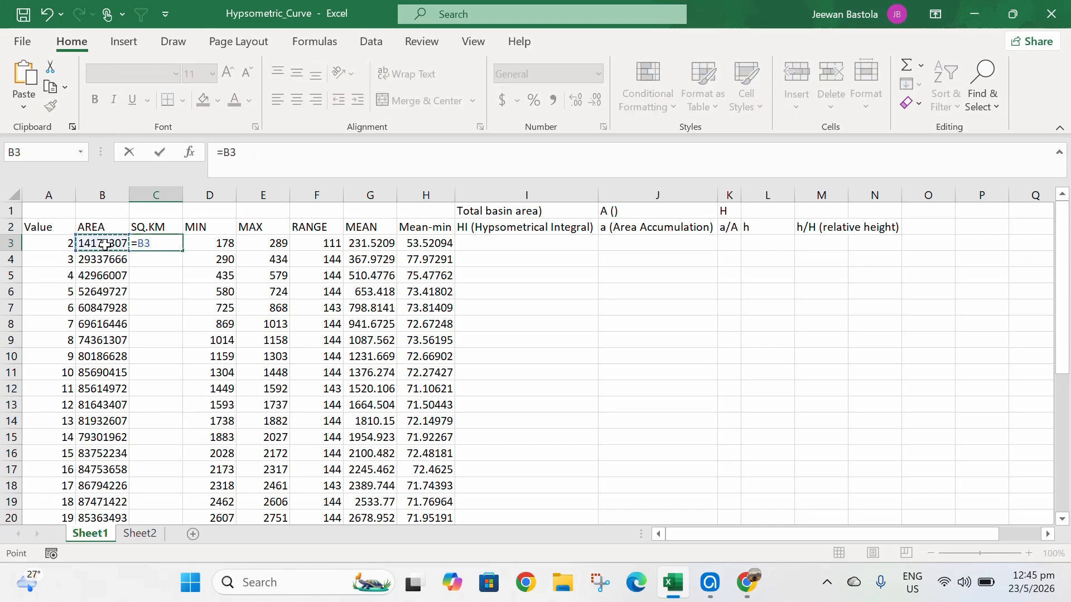
type("?")
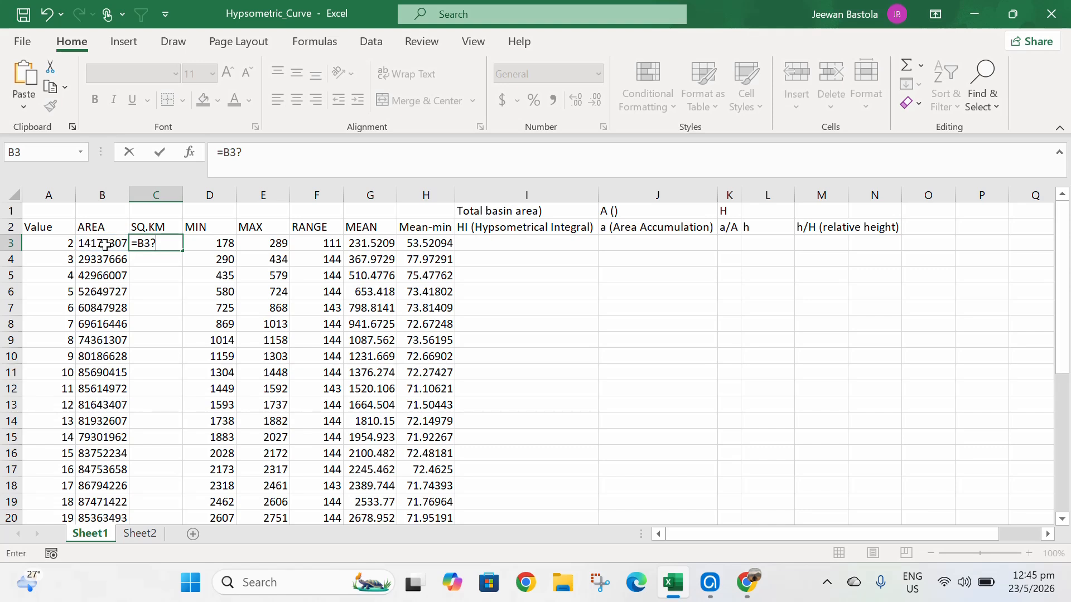
key("BackSpace")
type("/100000")
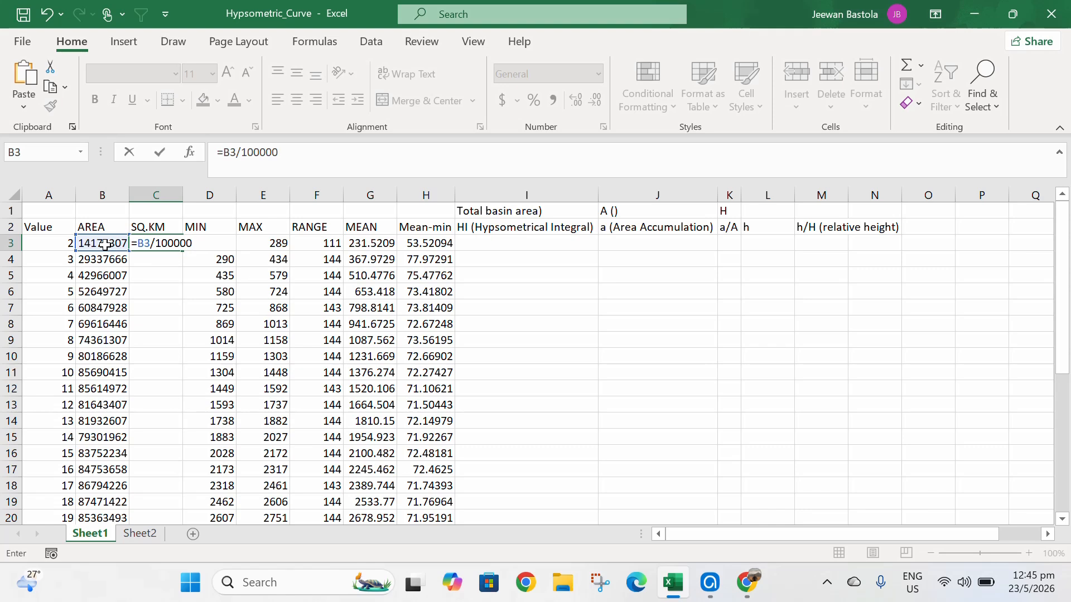
type("0")
key("Return")
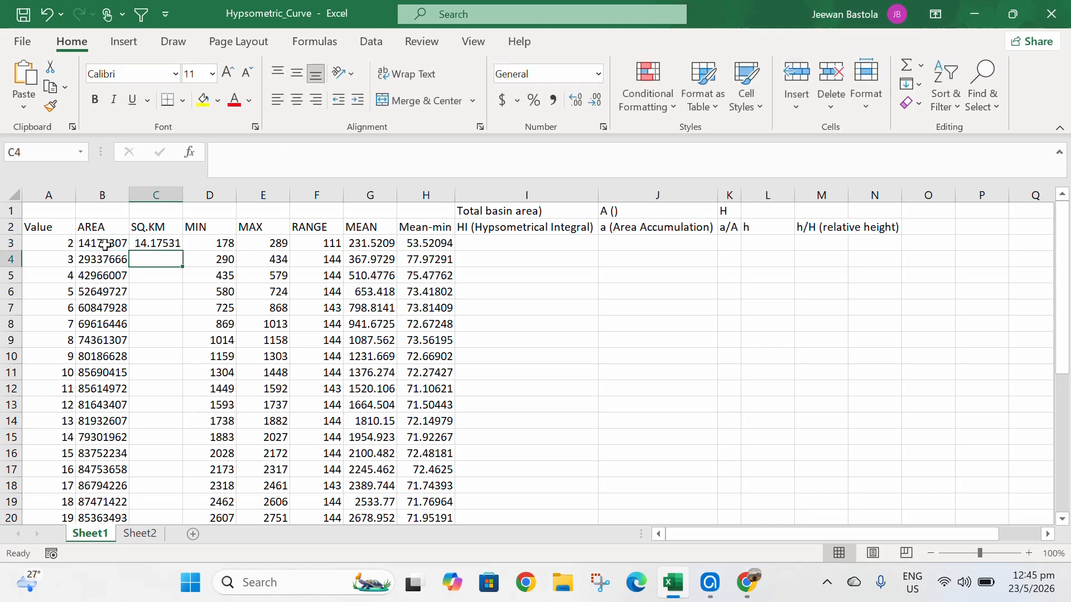
left_click(154, 245)
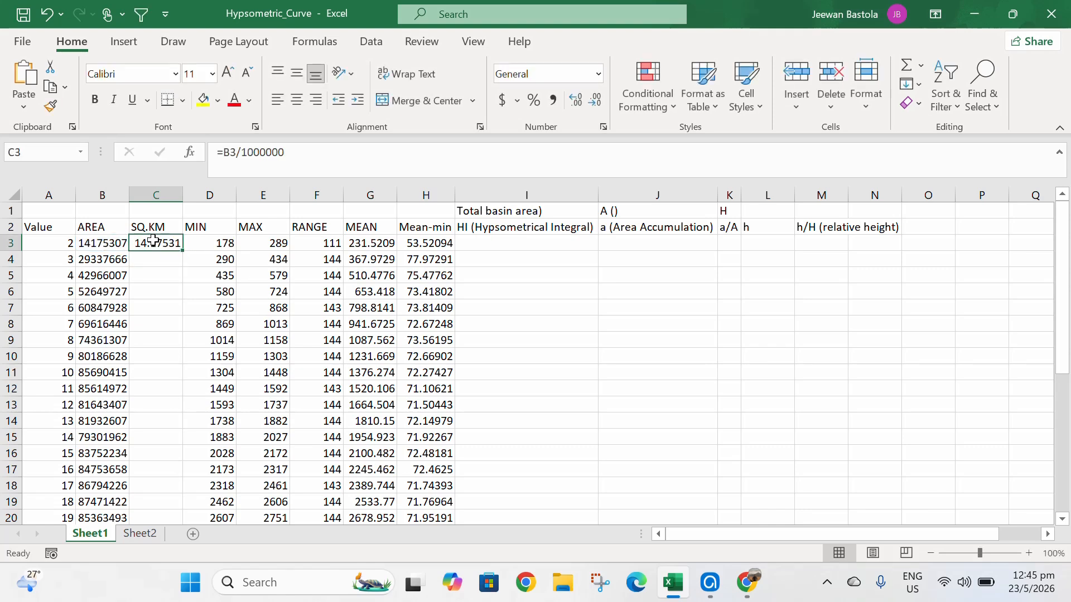
- Fill the SQ.KM conversion formula down the whole column
double_click(183, 251)
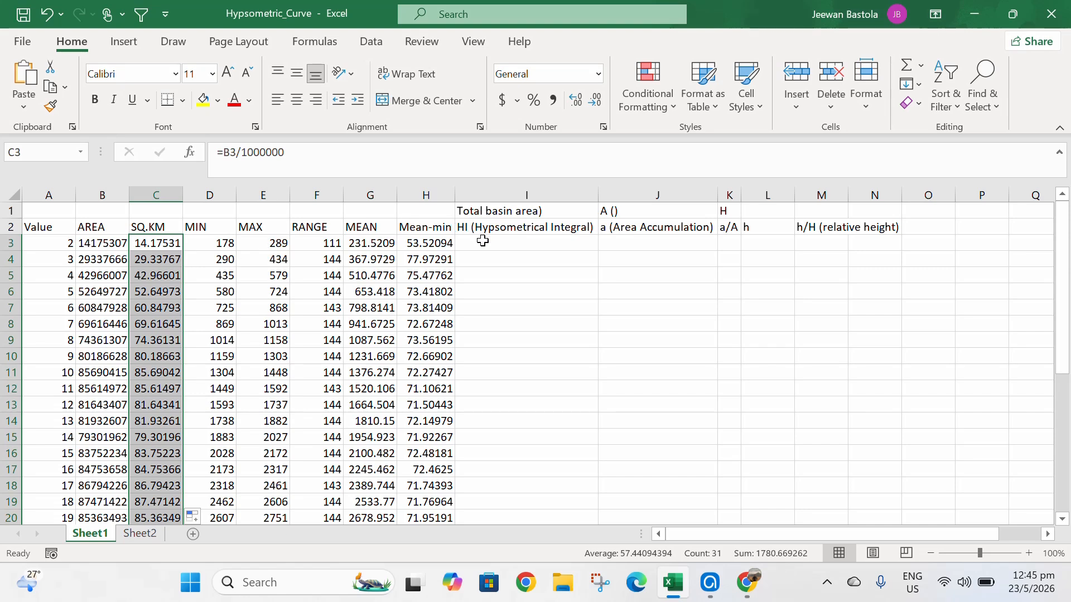
- Enter =H3/F3 in the first HI (Hypsometrical Integral) cell and fill it down the column
left_click(482, 240)
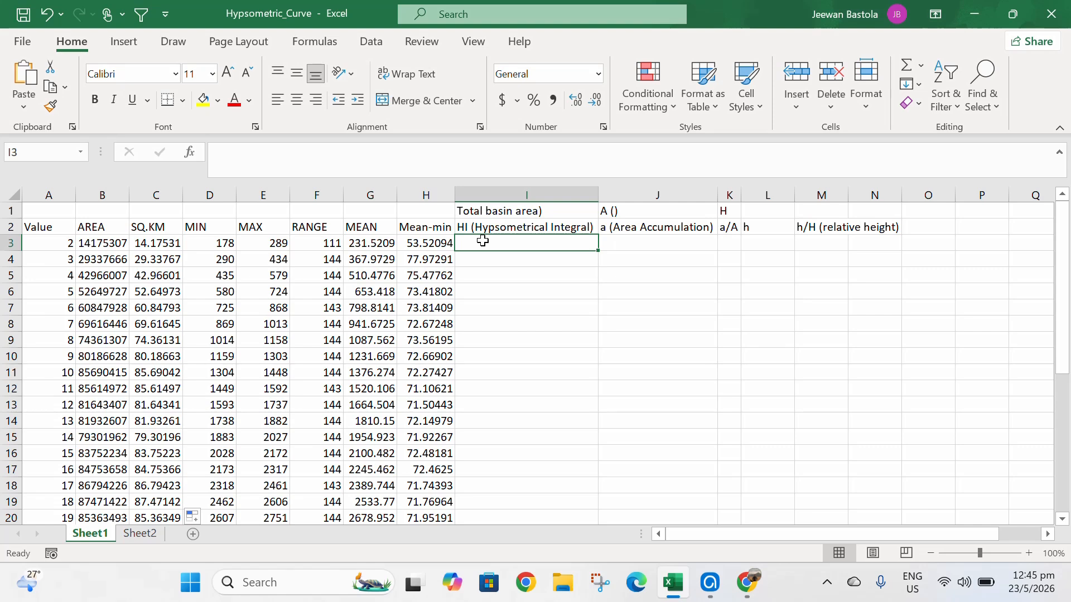
type("=")
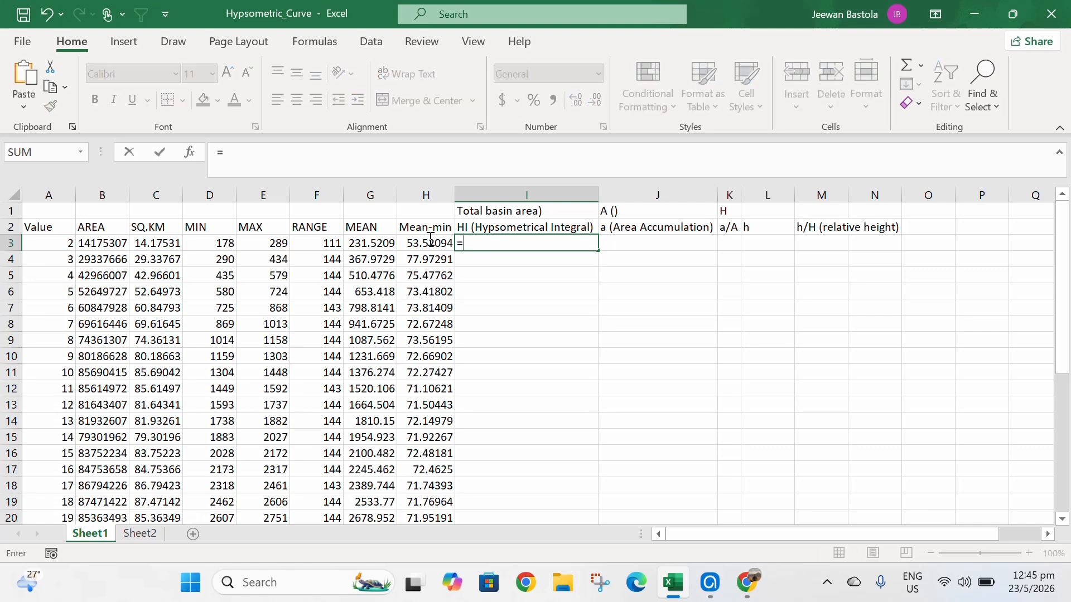
left_click(417, 242)
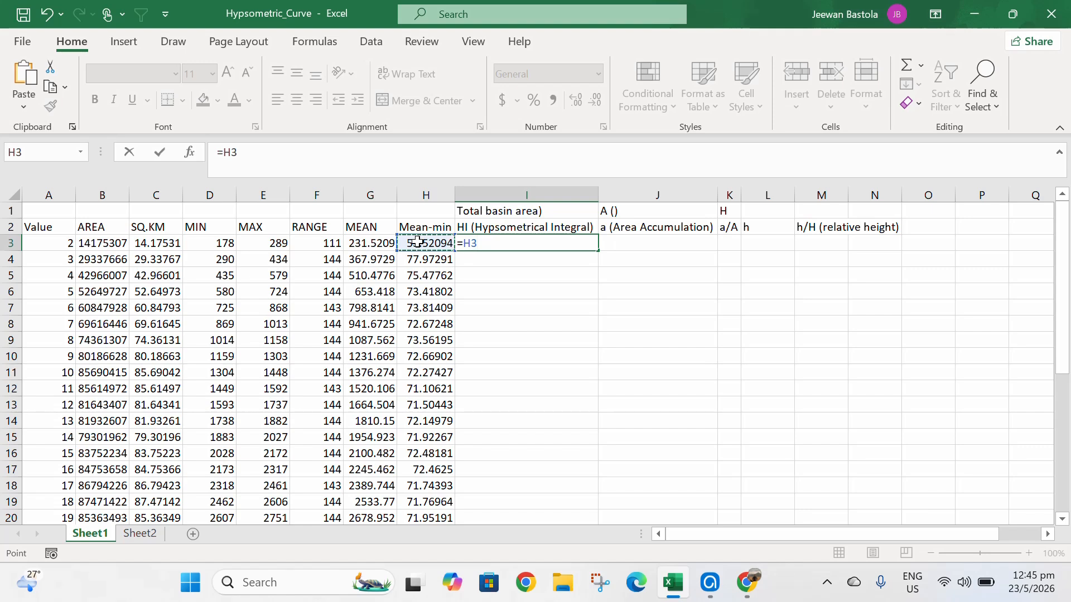
type("/")
left_click(315, 244)
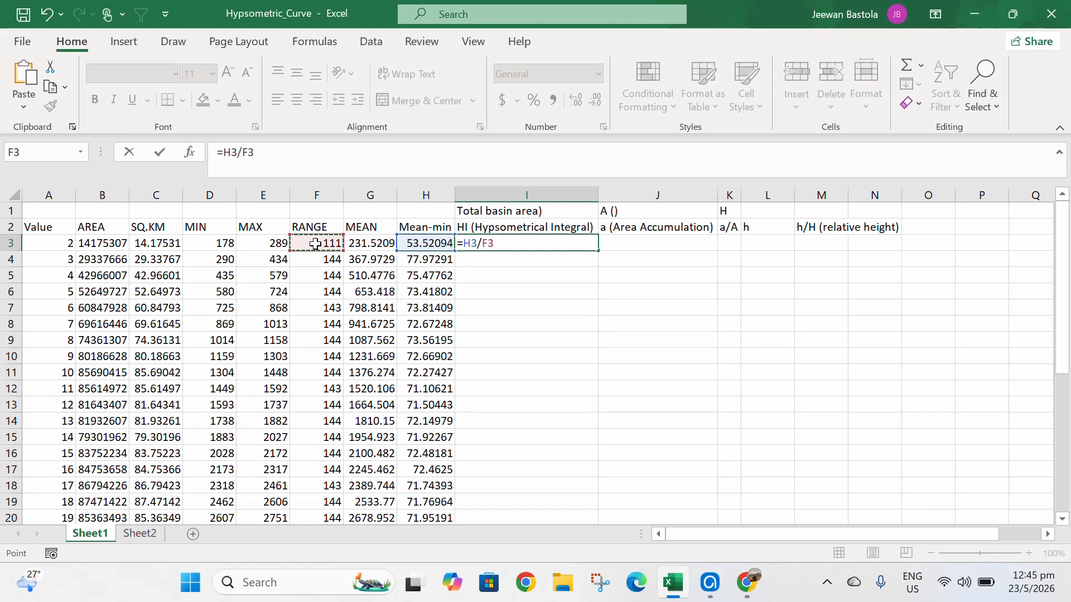
key("Return")
left_click(573, 244)
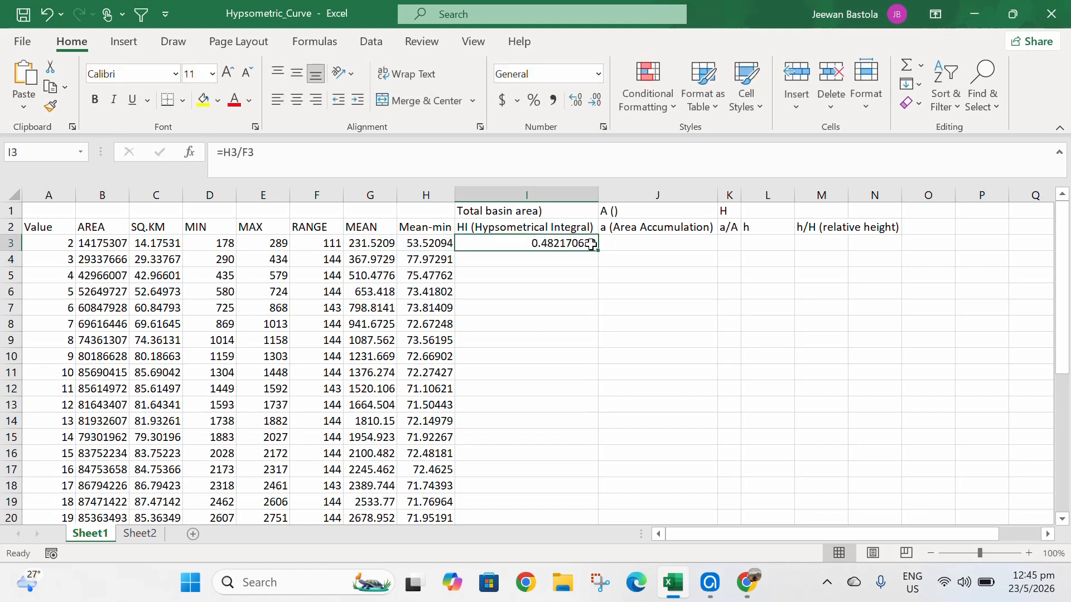
double_click(599, 247)
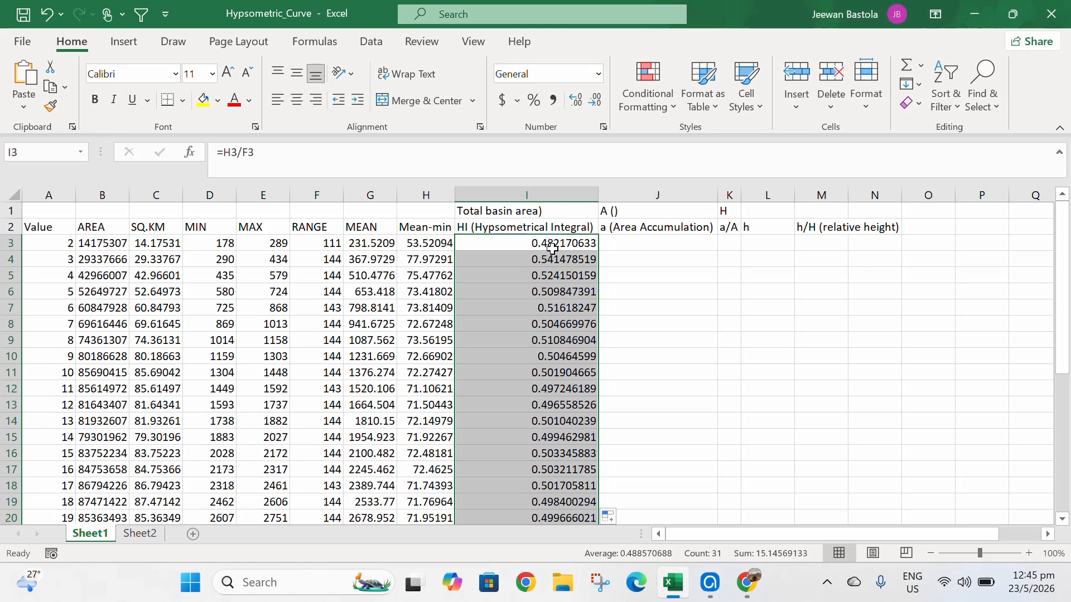
- Enter =AVERAGE(I3:I33) in the cell below the HI column to average the integral values
scroll(552, 249, "down", 5)
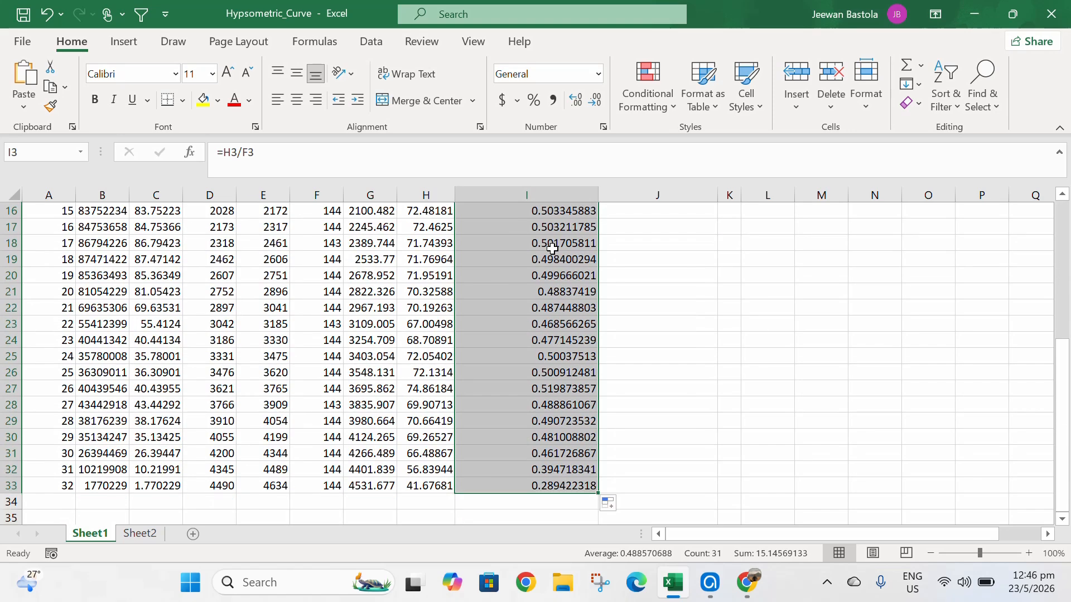
left_click(533, 504)
type("=average")
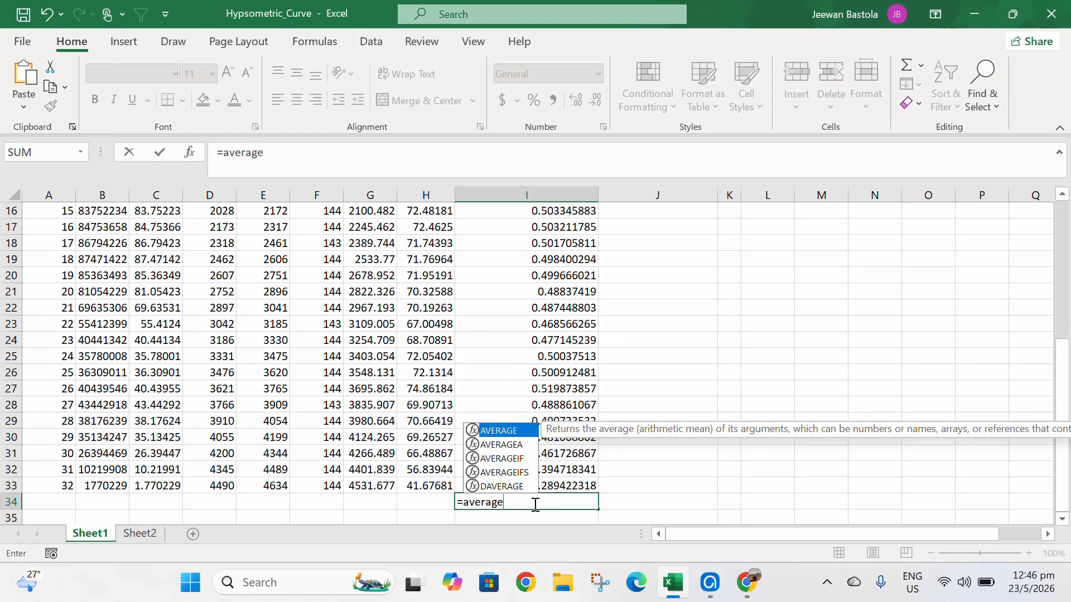
type("(")
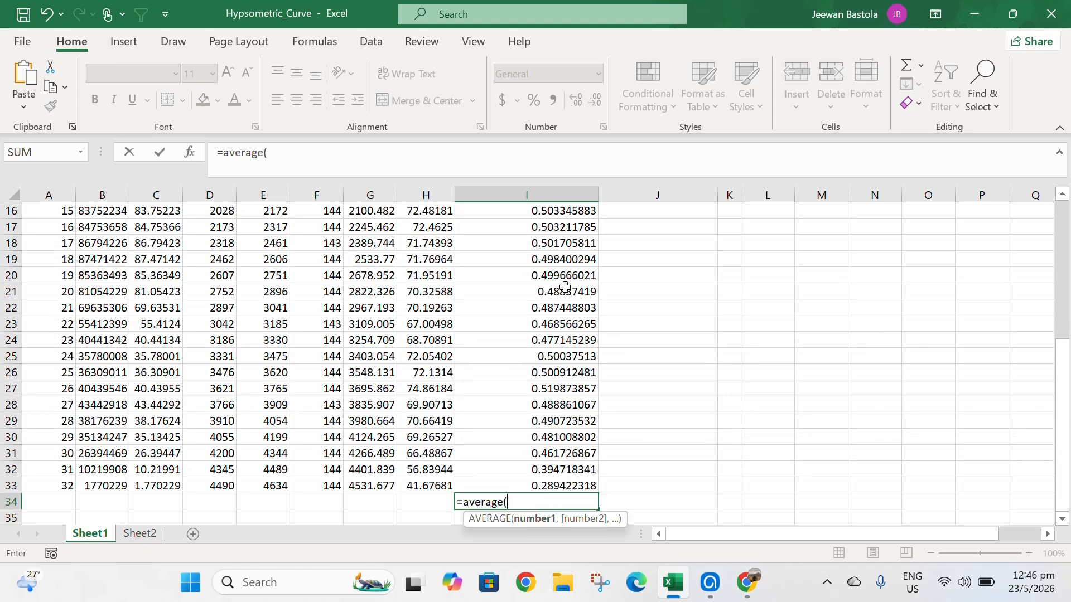
scroll(565, 286, "up", 2)
scroll(565, 286, "up", 3)
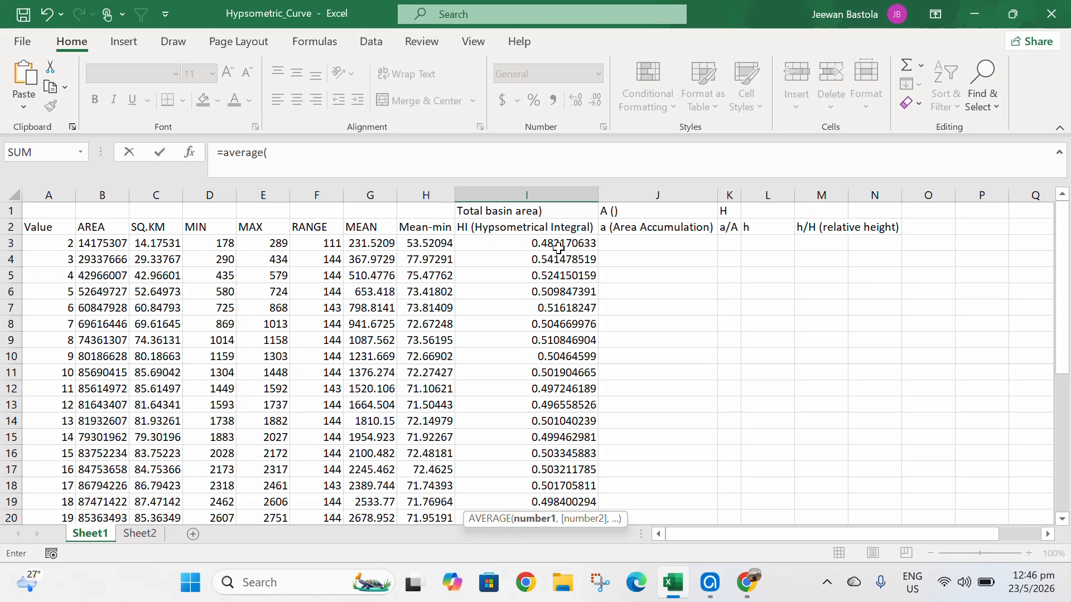
left_click_drag(559, 245, 562, 461)
type(")")
key("Return")
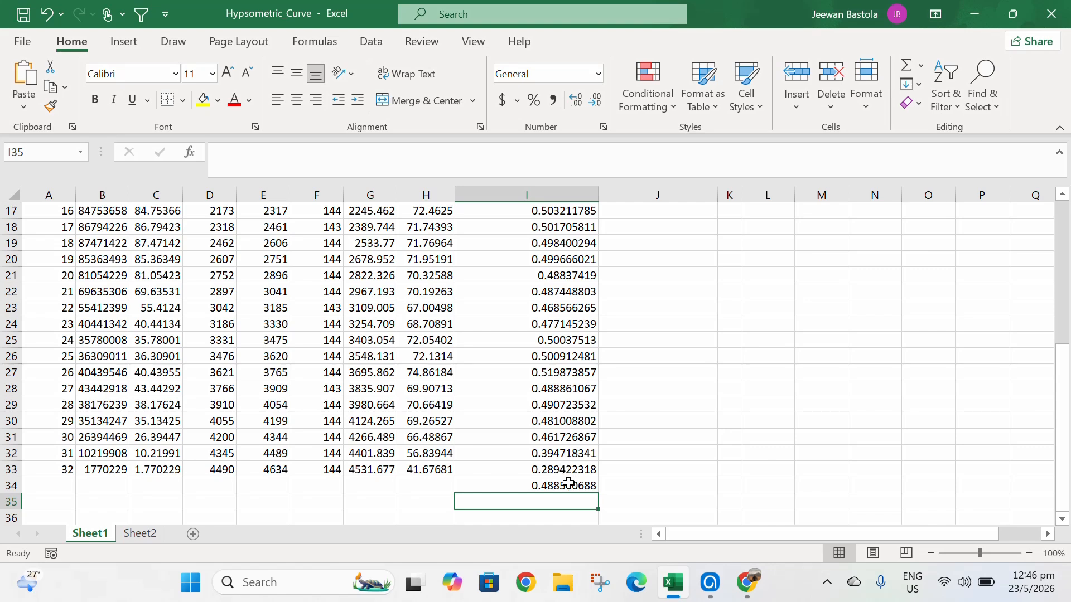
- Set the last Area Accumulation cell J33 equal to the SQ.KM value C33
left_click(567, 486)
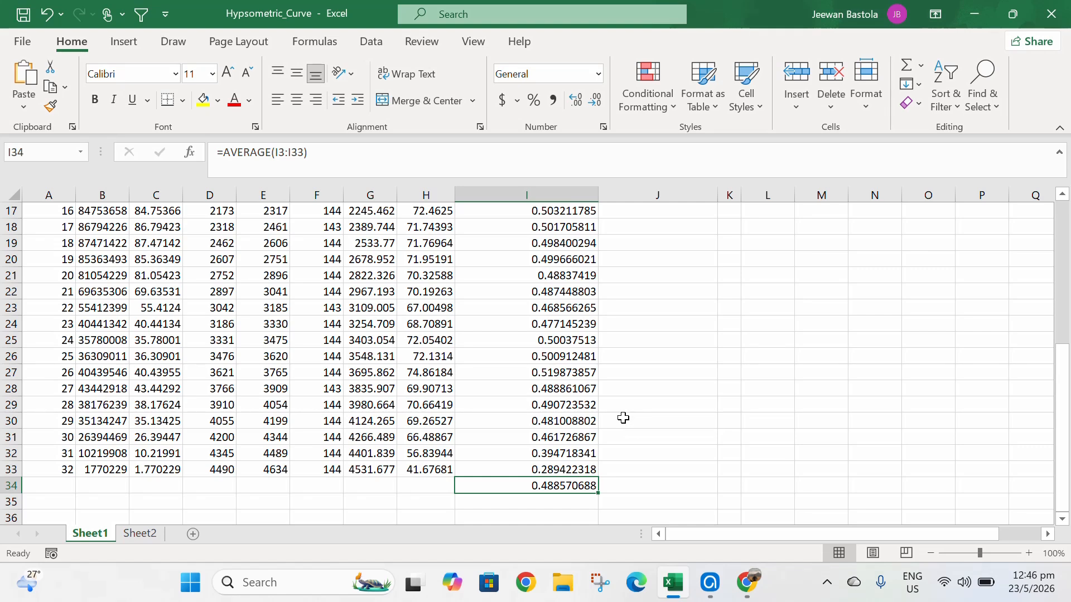
scroll(618, 362, "up", 5)
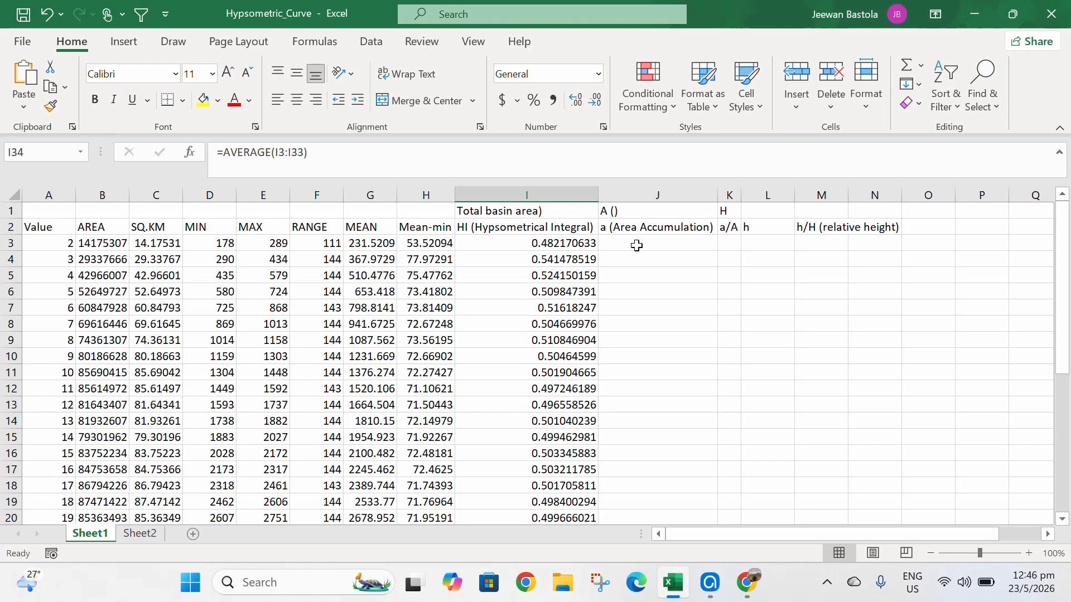
scroll(636, 245, "down", 5)
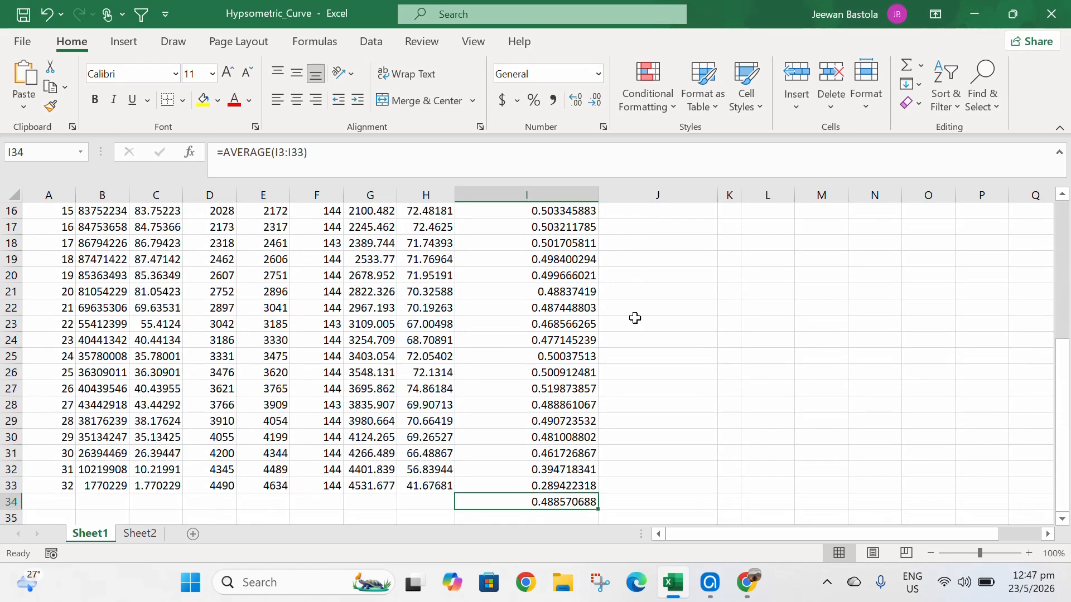
left_click(623, 487)
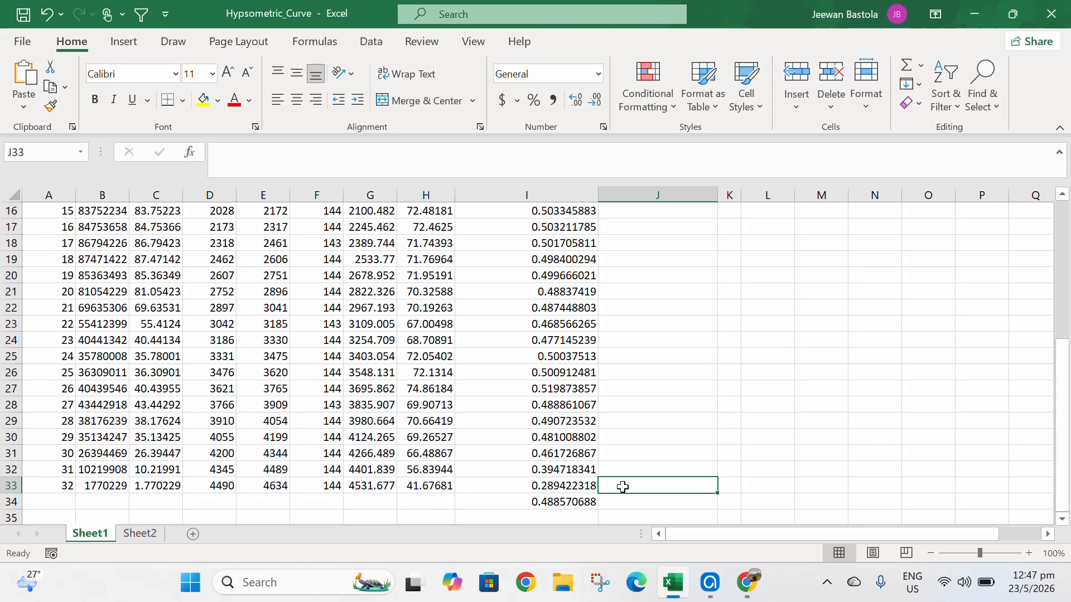
type("=")
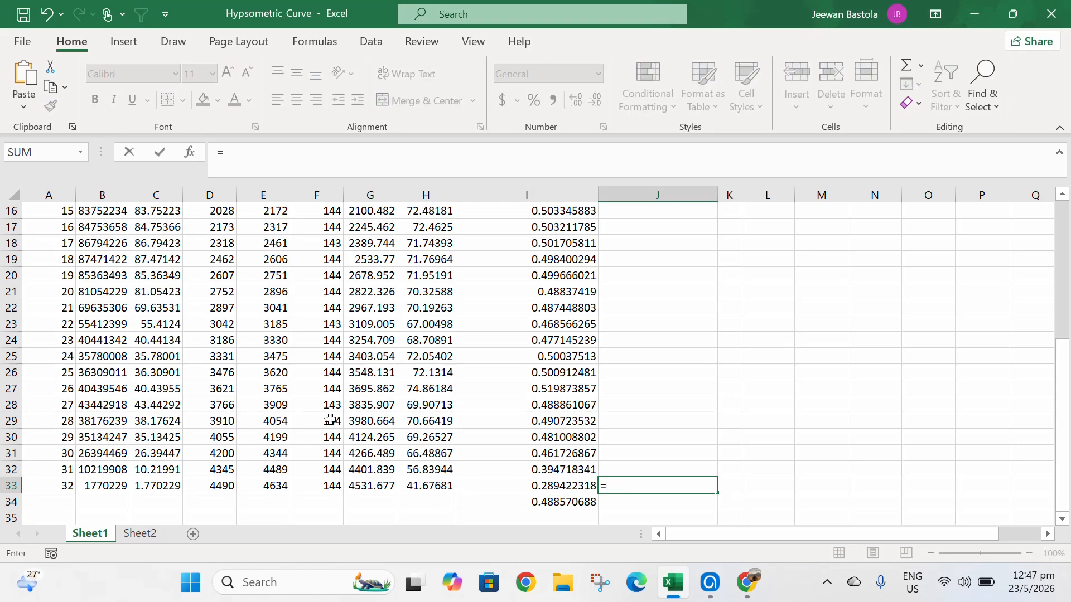
left_click(164, 486)
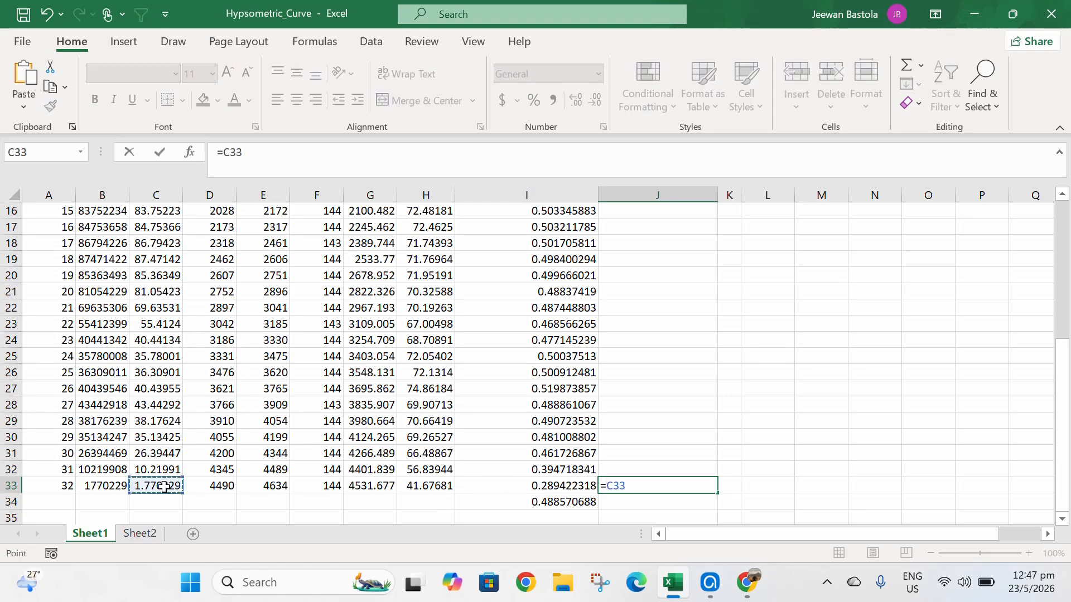
key("Return")
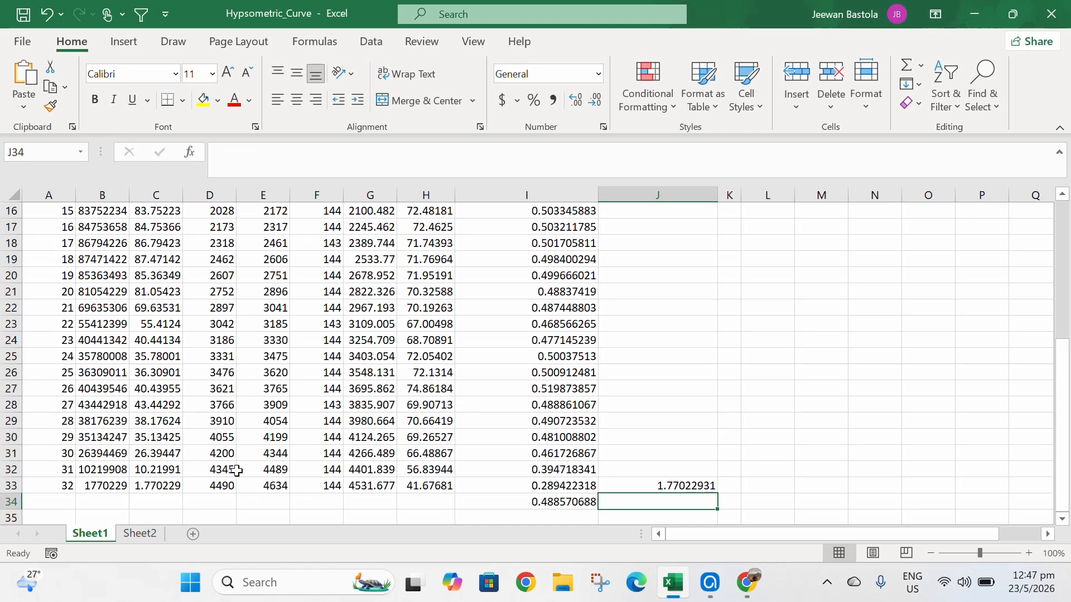
- Enter =J33+C32 in J32 and fill it up to row 3 to accumulate area from the bottom
left_click(660, 469)
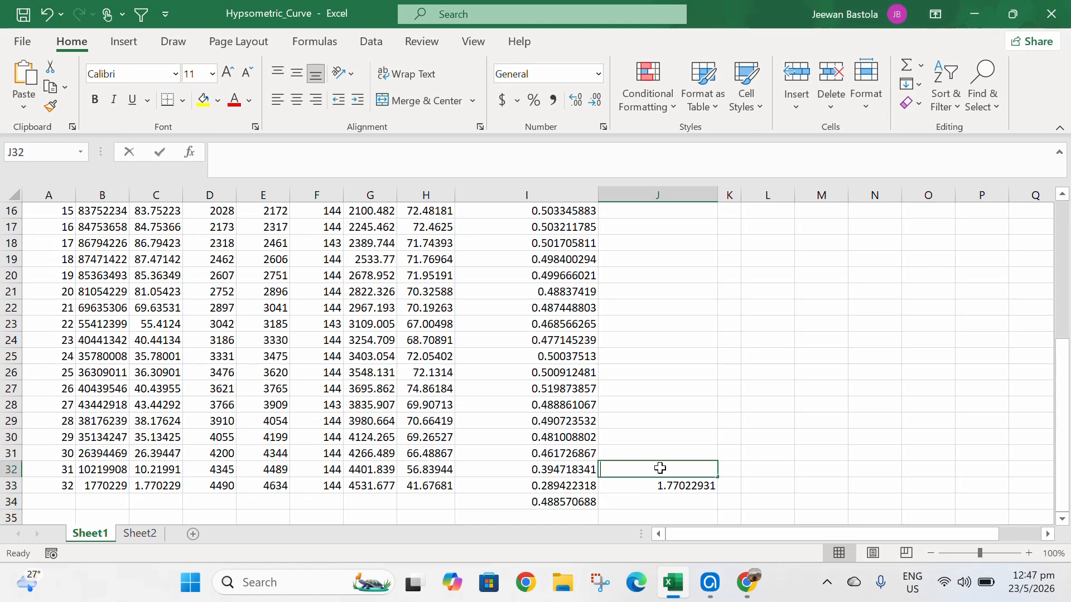
type("=")
left_click(667, 486)
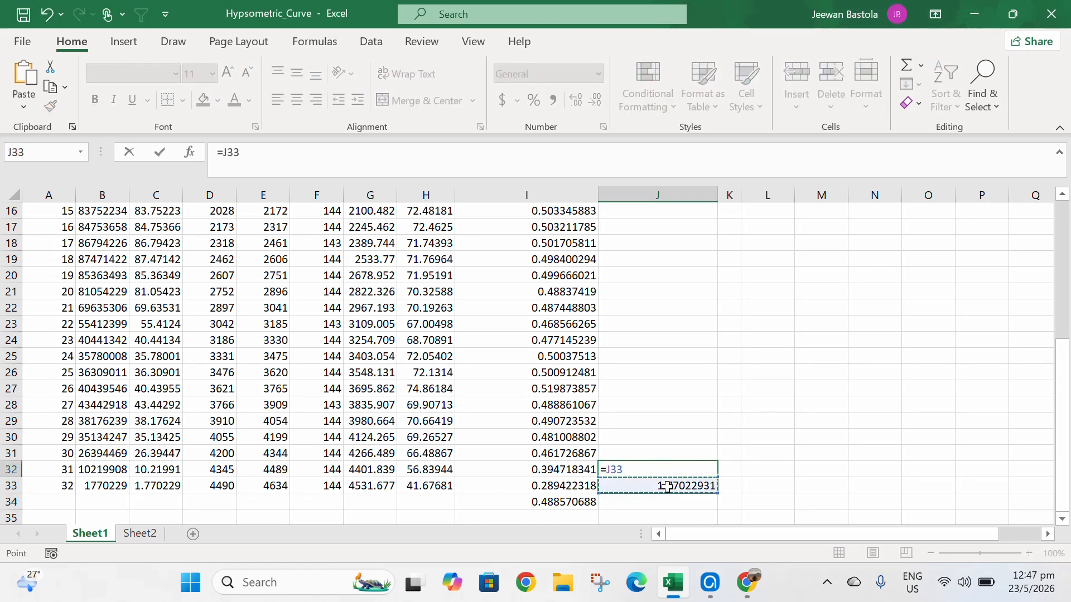
type("+")
left_click(160, 471)
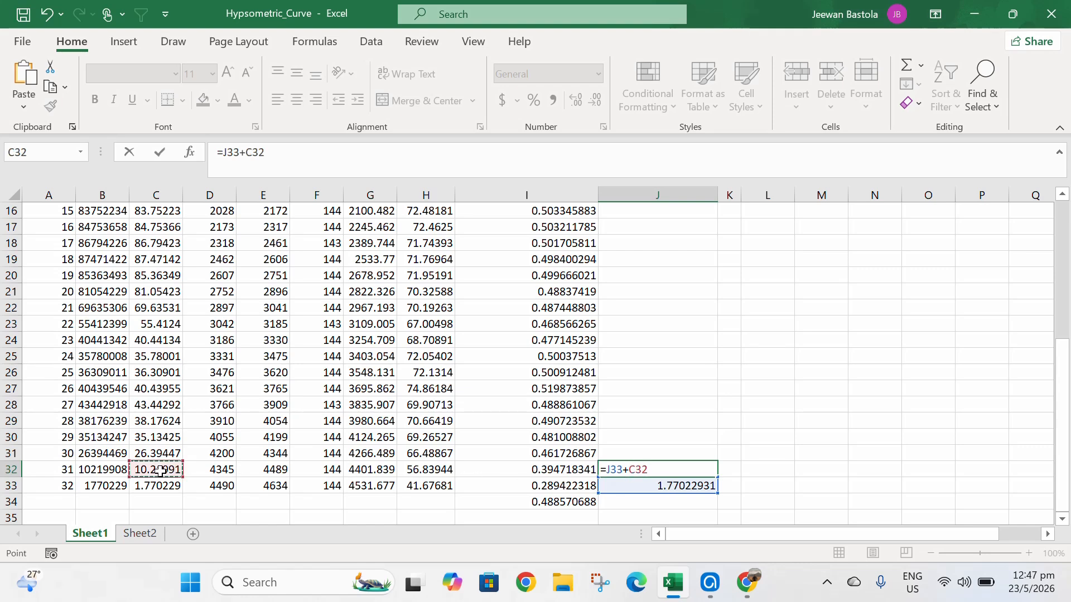
key("Return")
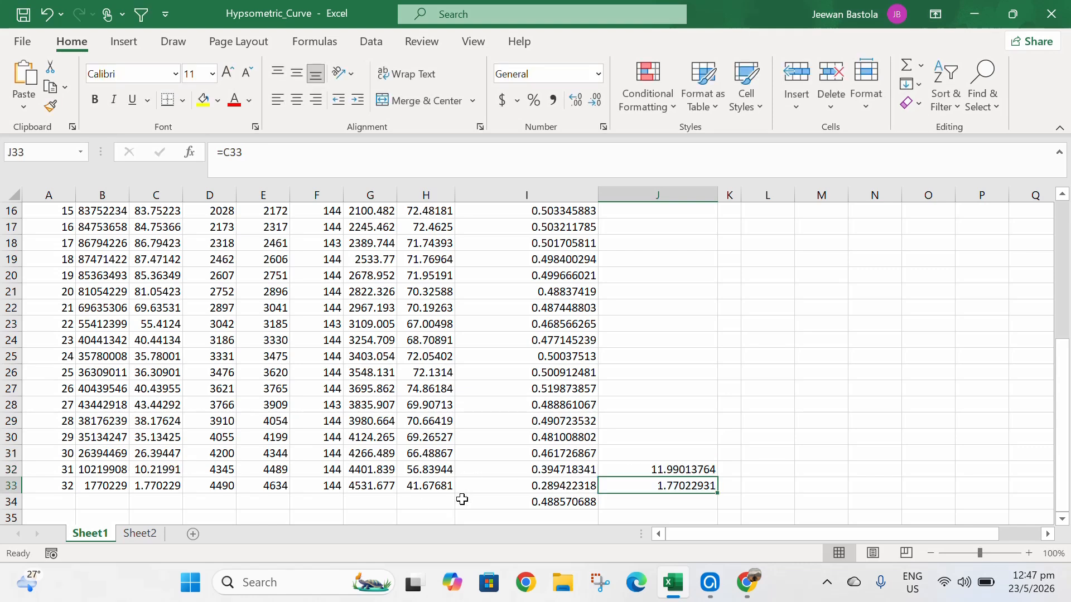
left_click(667, 470)
left_click_drag(718, 468, 700, 233)
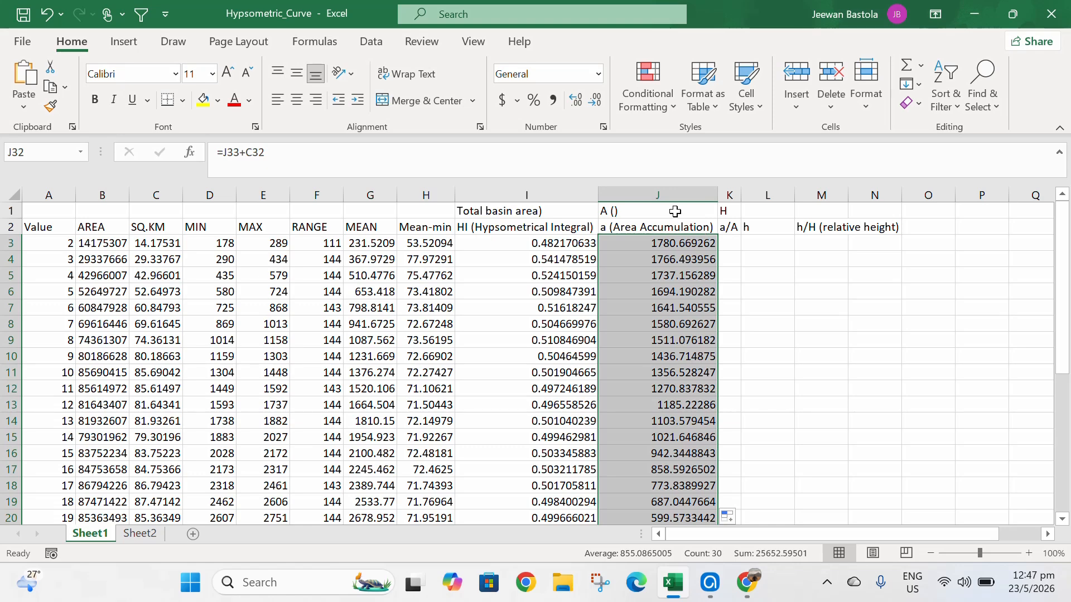
- Move the H label from K1 to L1 and enter =J3 in K1 as the total basin area
left_click(728, 211)
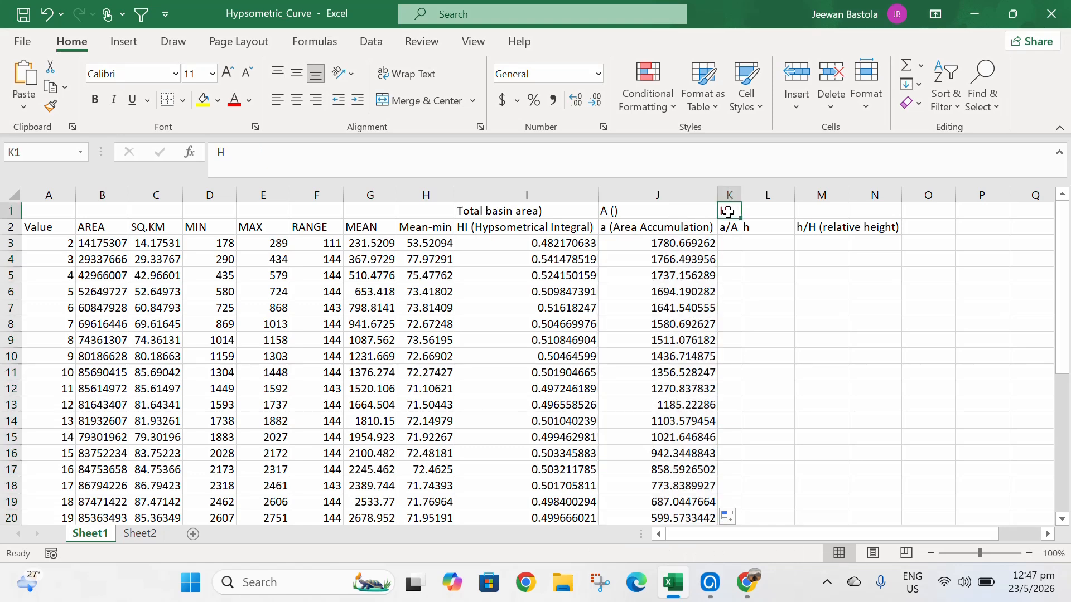
left_click_drag(739, 211, 748, 212)
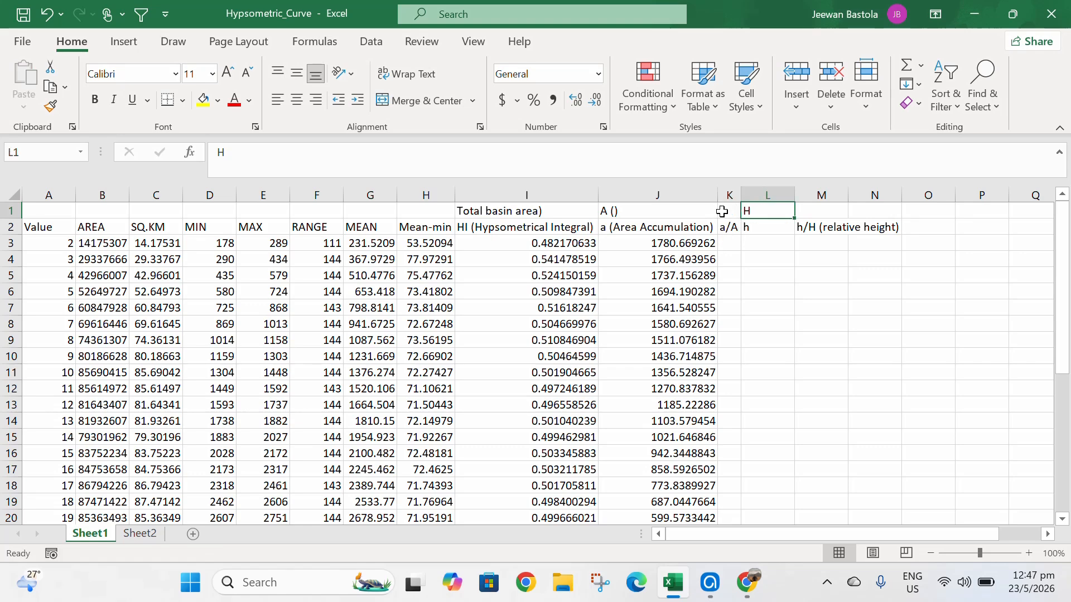
left_click(727, 210)
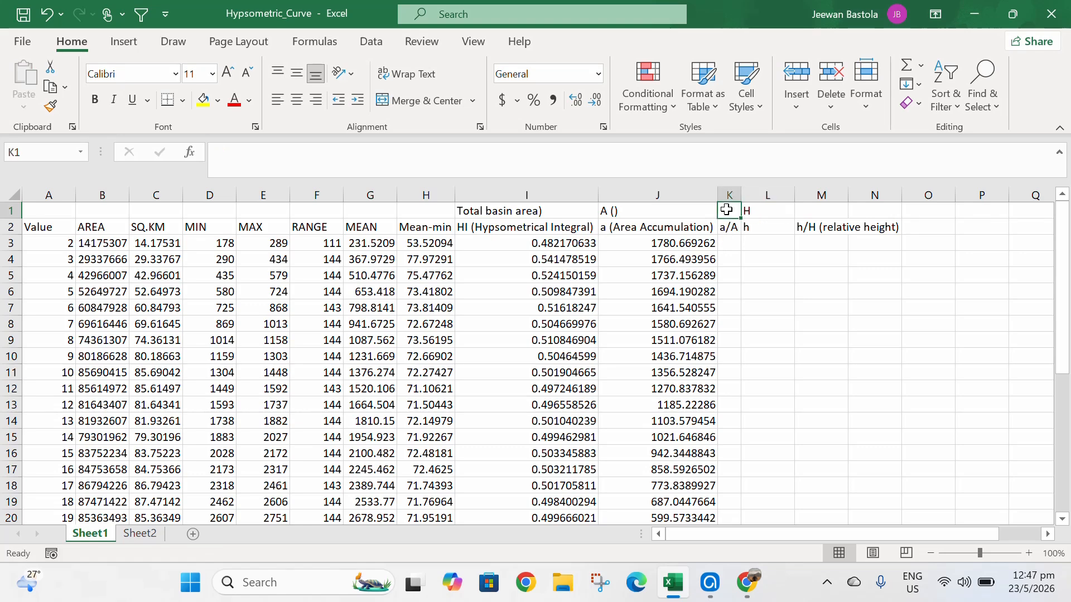
type("=")
left_click(691, 247)
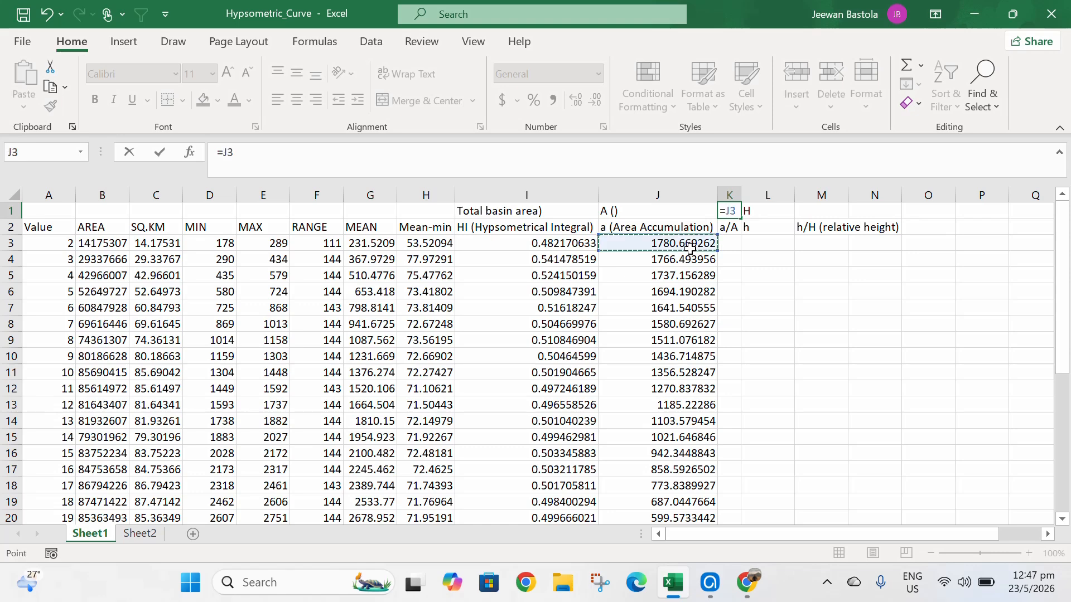
key("Return")
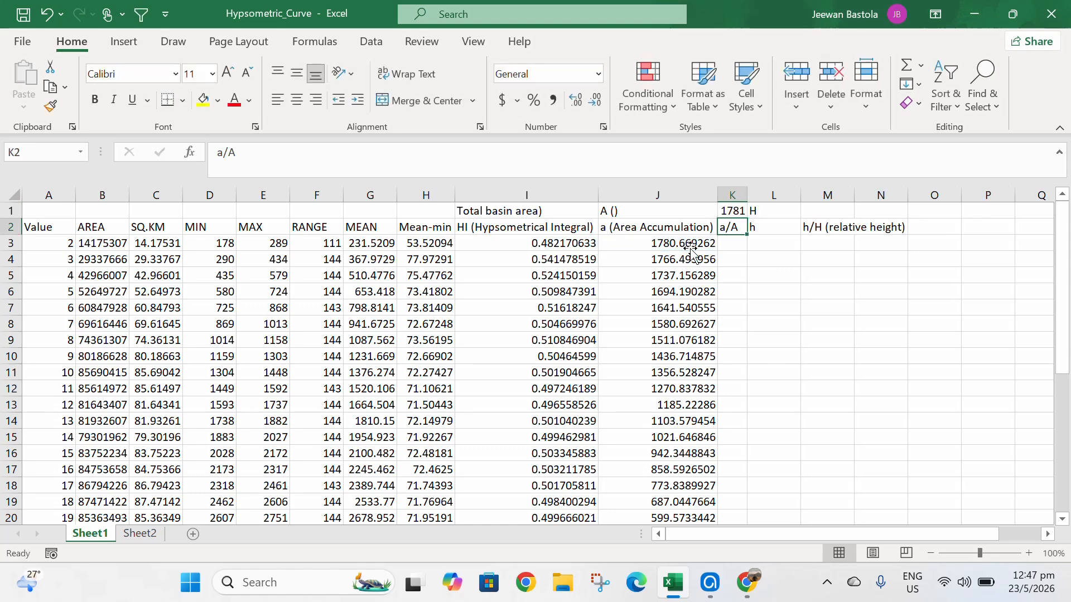
- Enter =J3/$K$1 in the first a/A cell, fill it down the column, and widen column K
left_click(735, 244)
type("=")
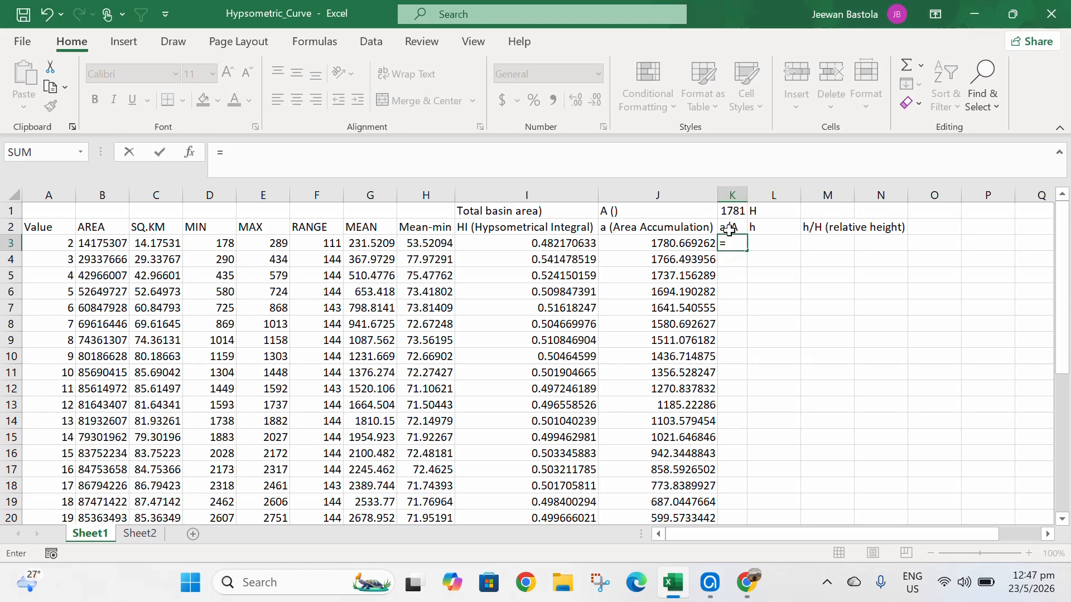
left_click(693, 246)
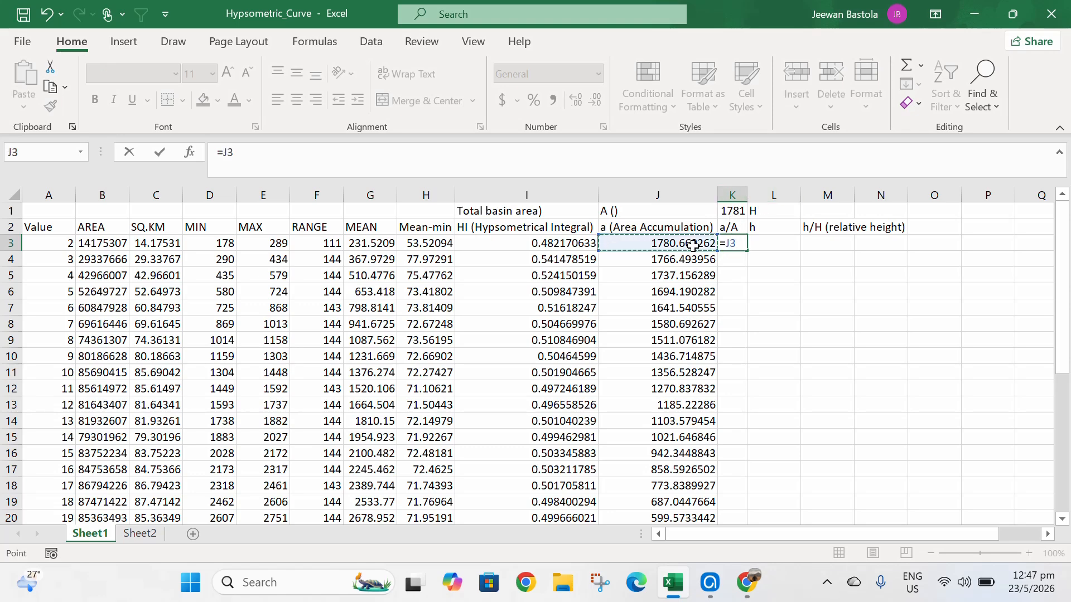
type("/")
left_click(727, 212)
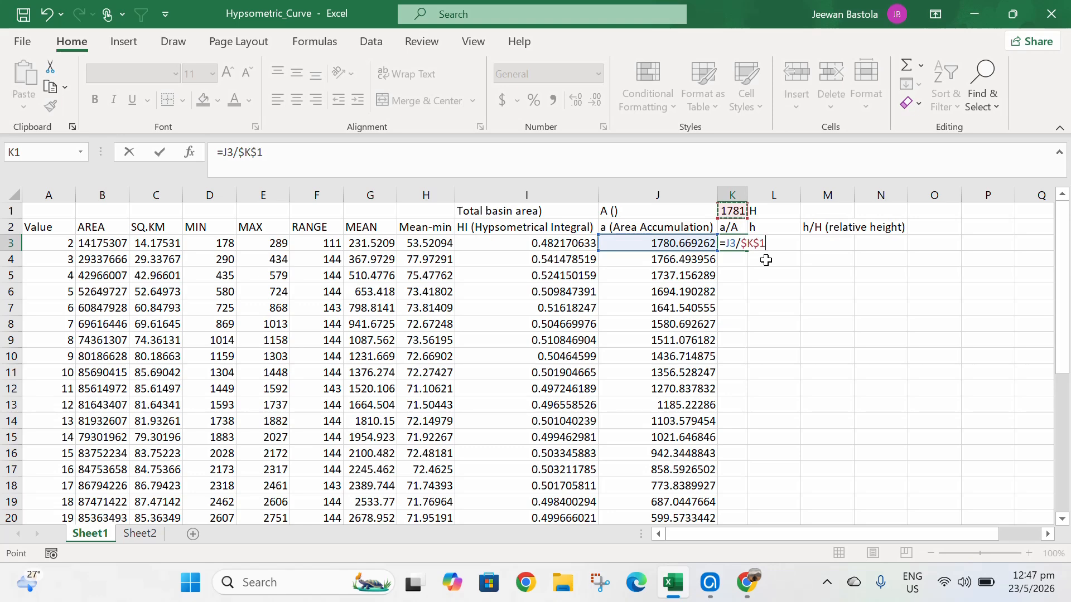
key("Return")
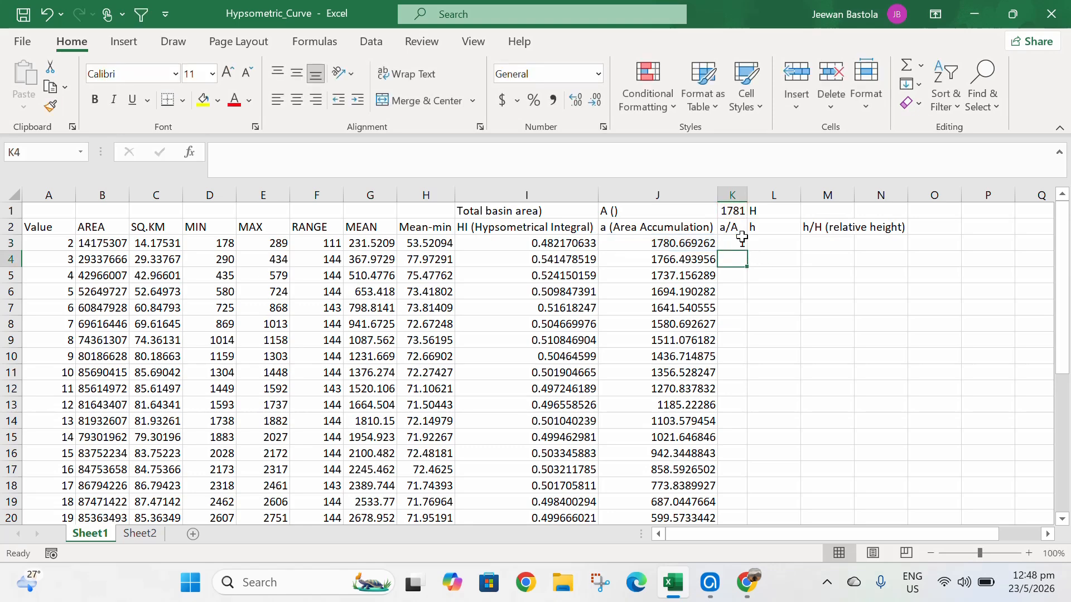
key("Up")
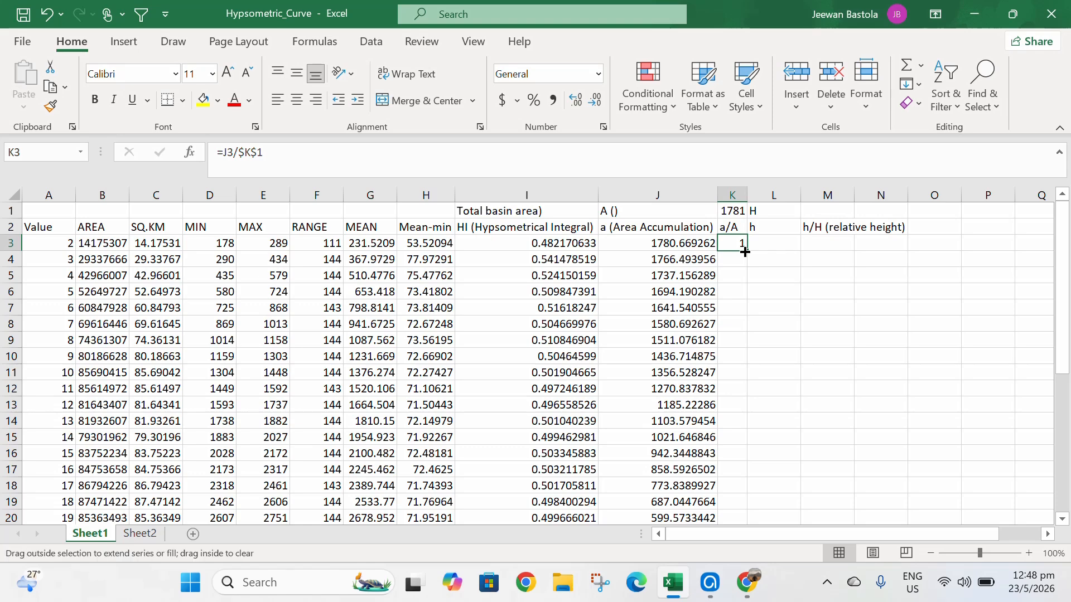
double_click(745, 252)
left_click_drag(751, 193, 768, 193)
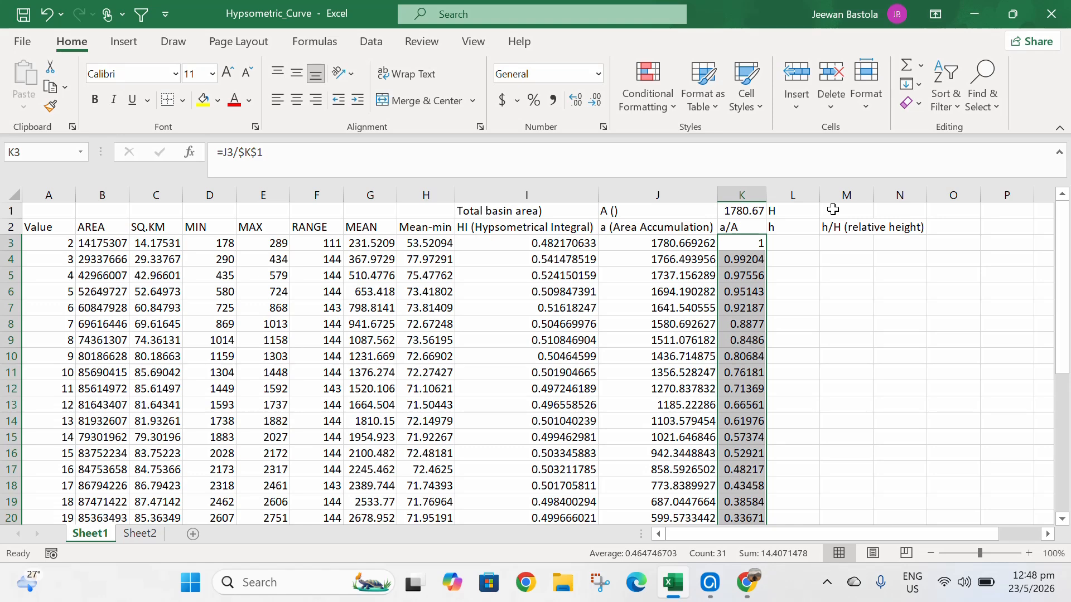
- Enter =F3 in L3 and =L3+F4 in L4 to start the cumulative height h column
left_click(799, 243)
type("=")
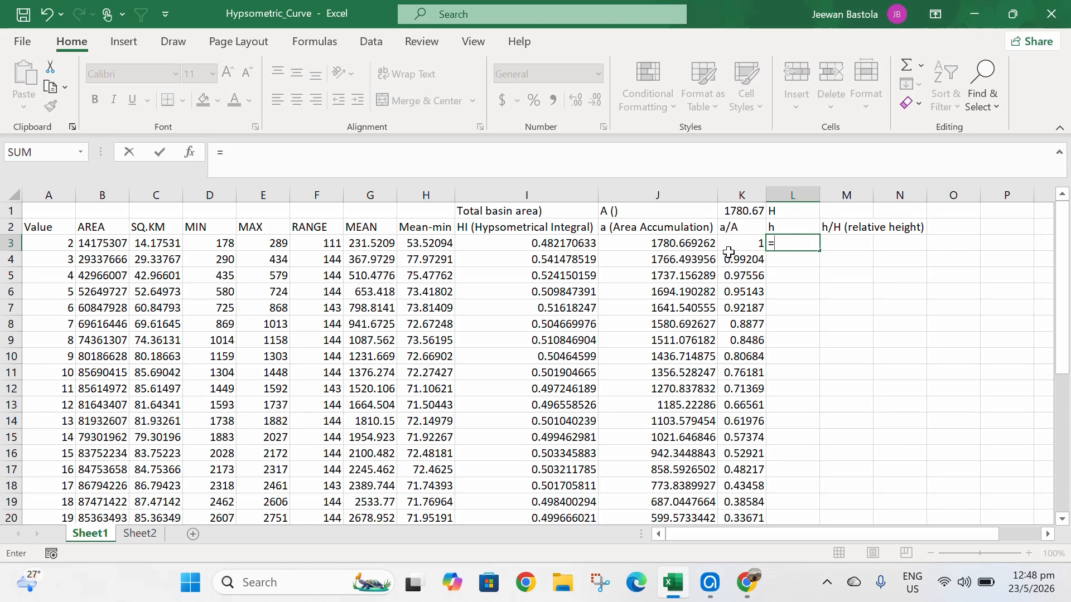
left_click(329, 241)
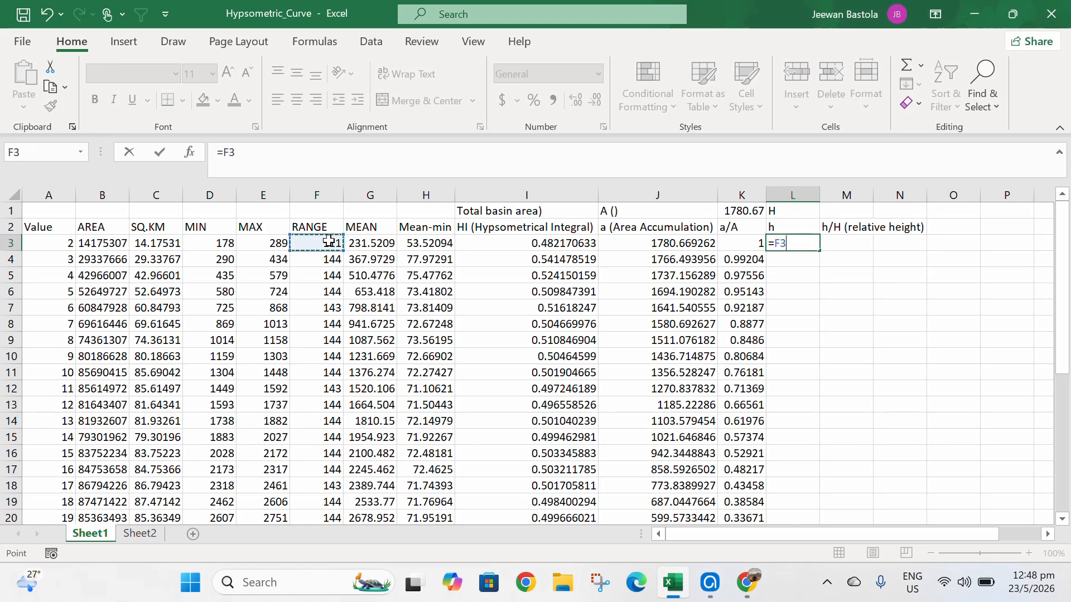
key("Return")
type("=")
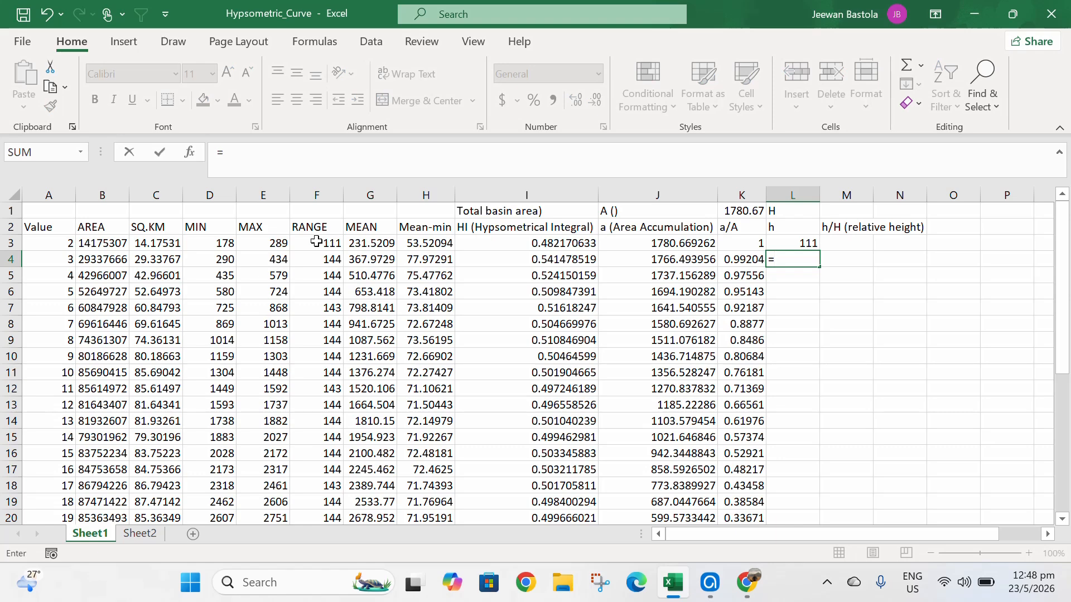
left_click(788, 242)
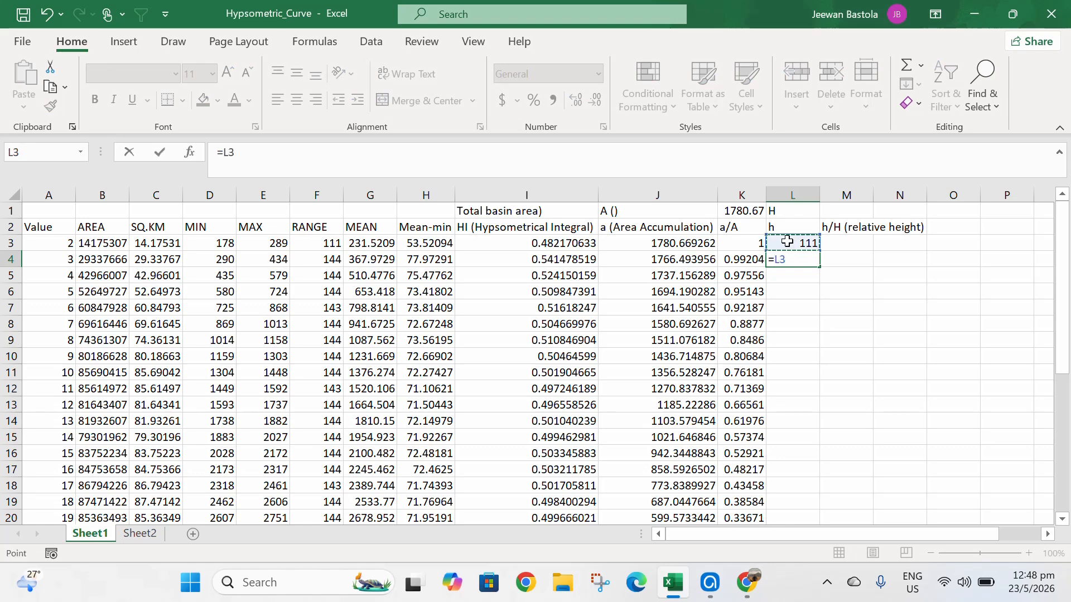
type("+")
left_click(322, 260)
key("Return")
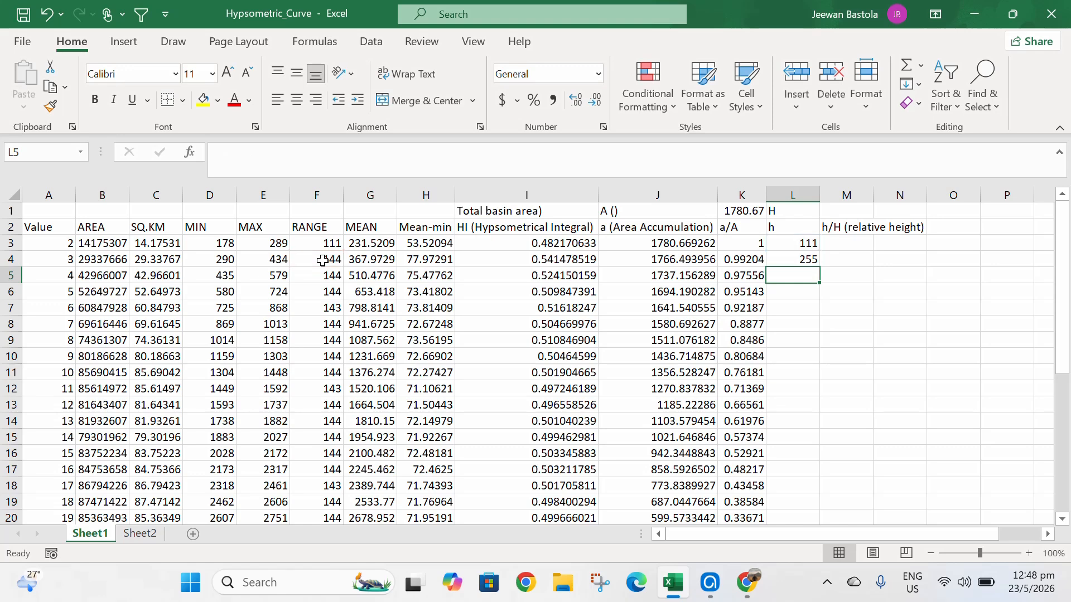
- Fill the L4 formula down column L to row 33
left_click(790, 254)
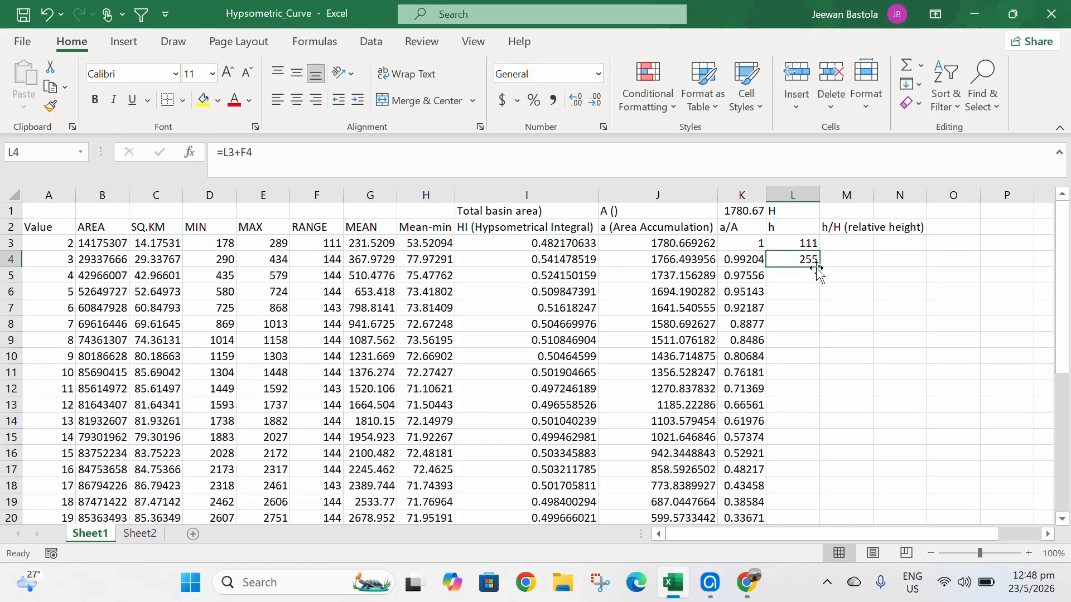
double_click(818, 267)
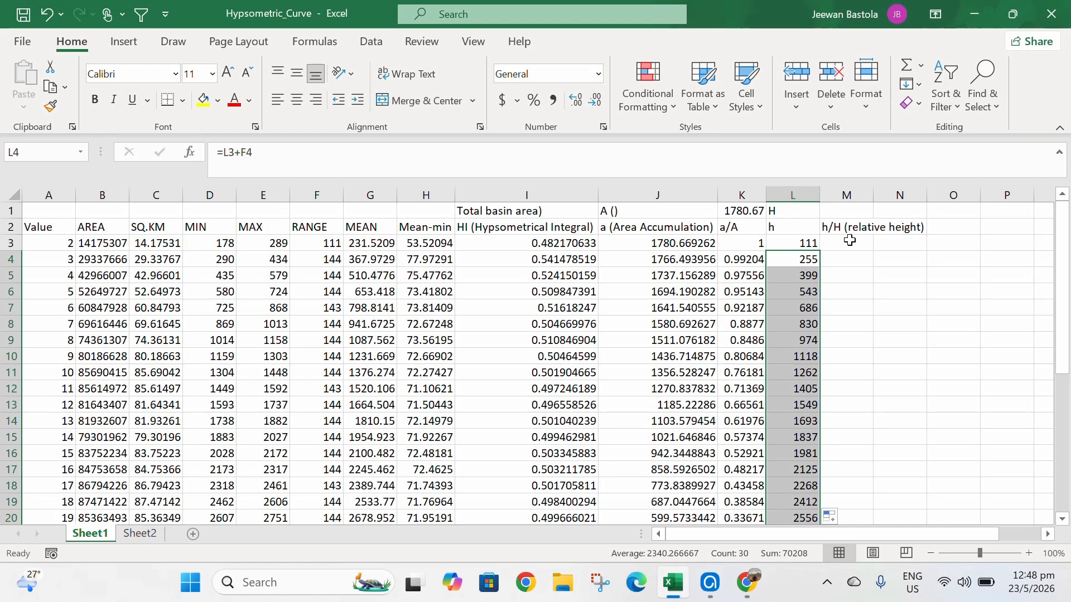
scroll(801, 341, "down", 4)
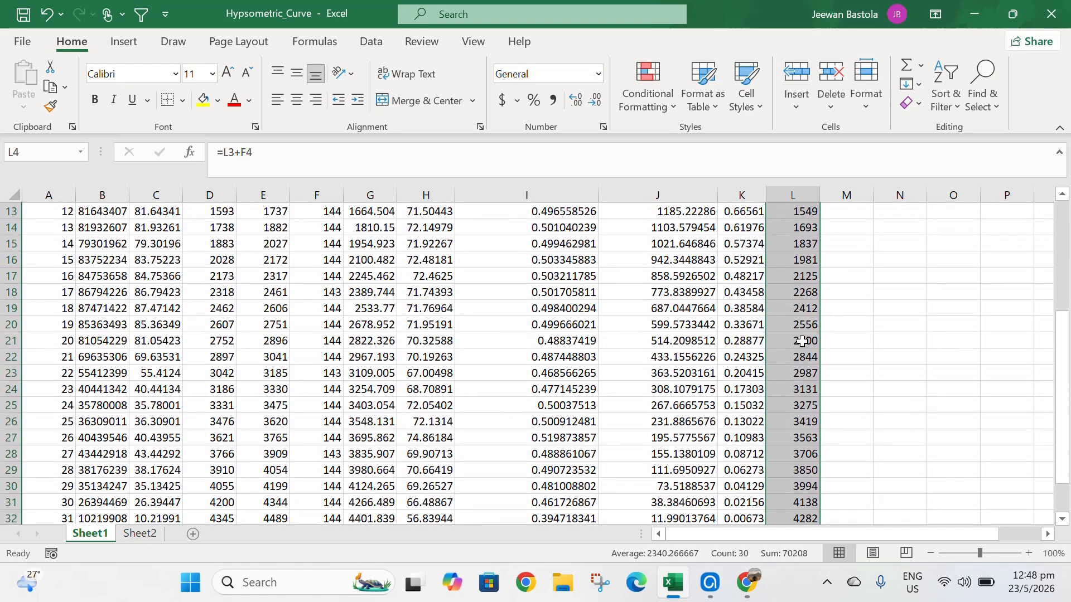
scroll(801, 341, "down", 1)
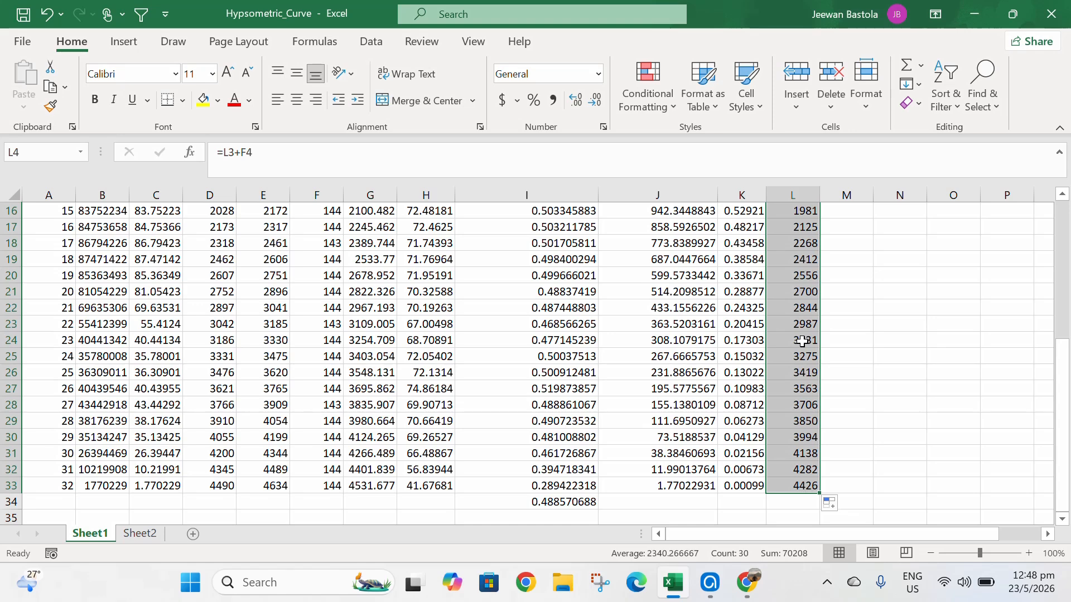
scroll(802, 258, "up", 5)
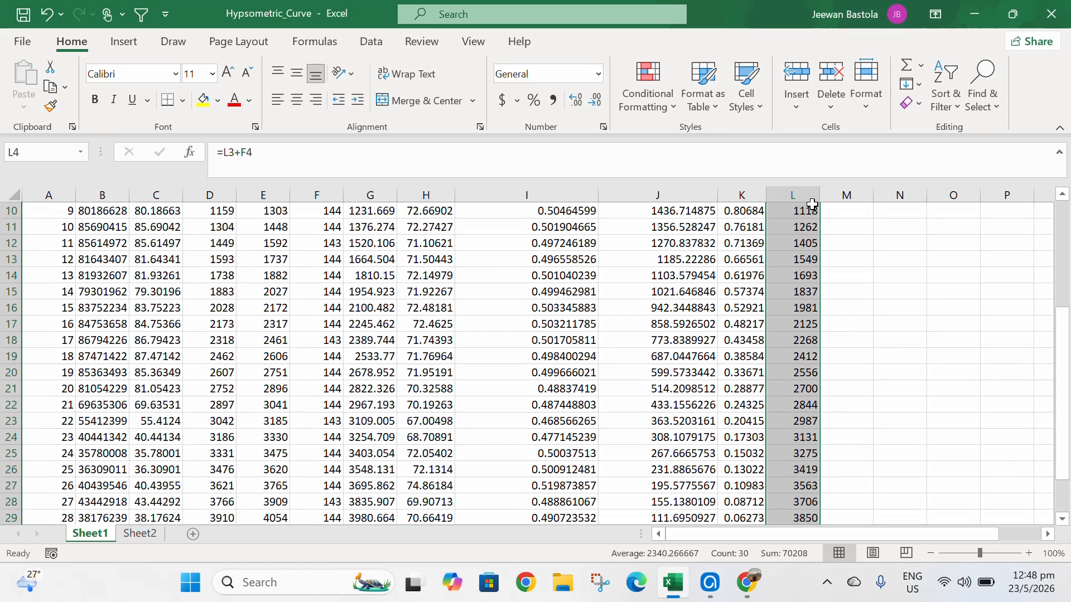
- Set M1 equal to L33 as the total height H
left_click(834, 209)
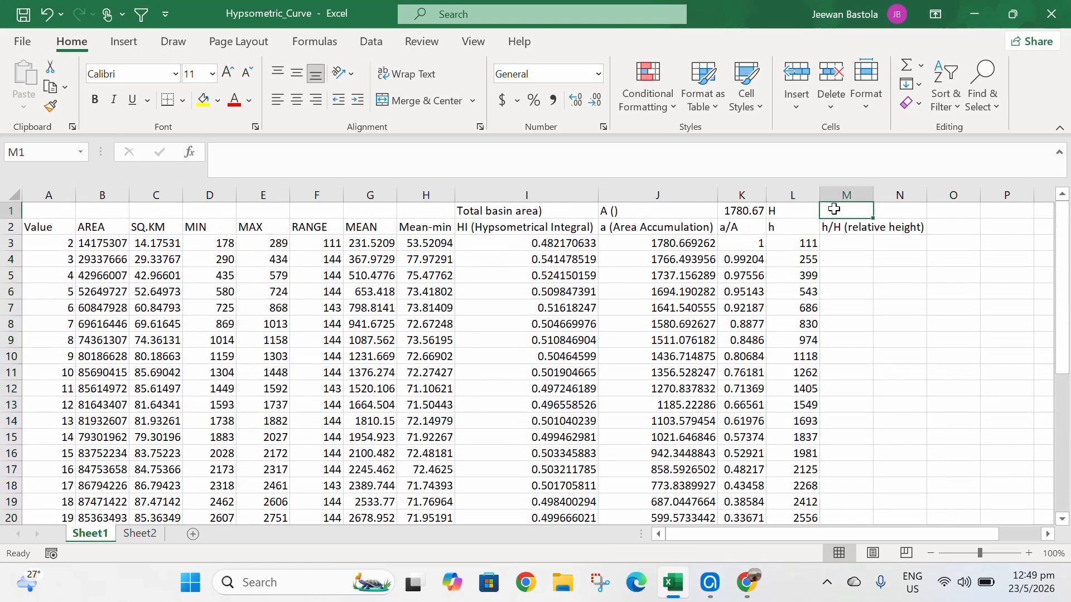
type("=")
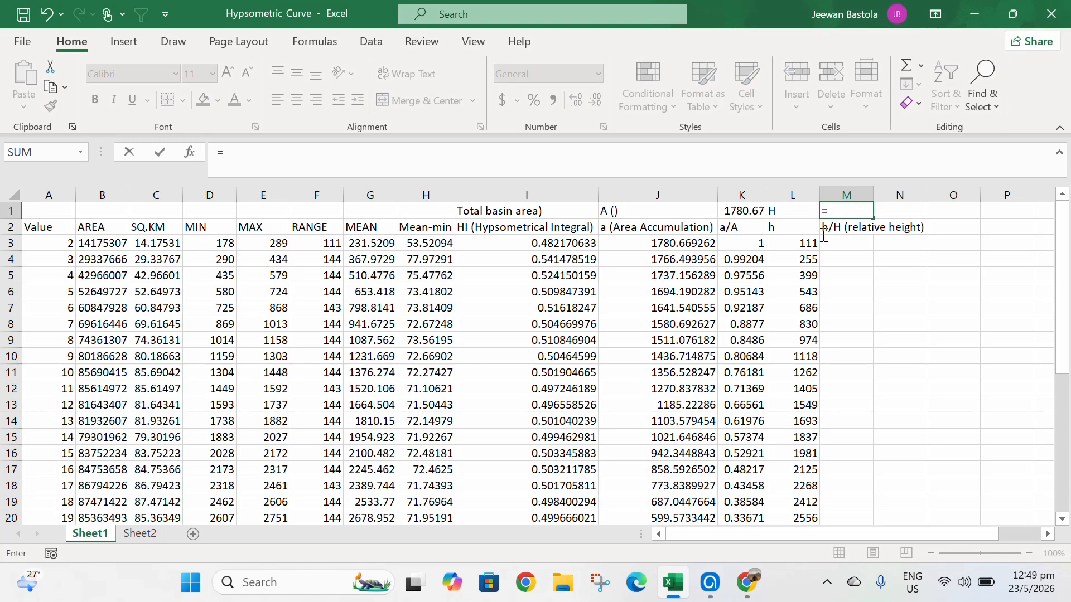
scroll(811, 266, "down", 8)
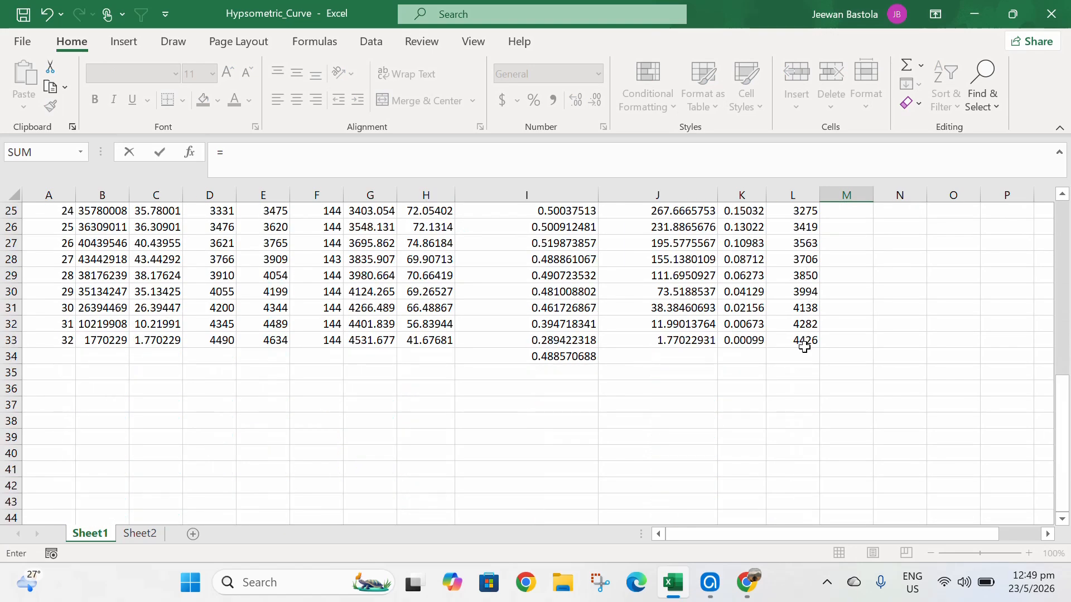
left_click(803, 342)
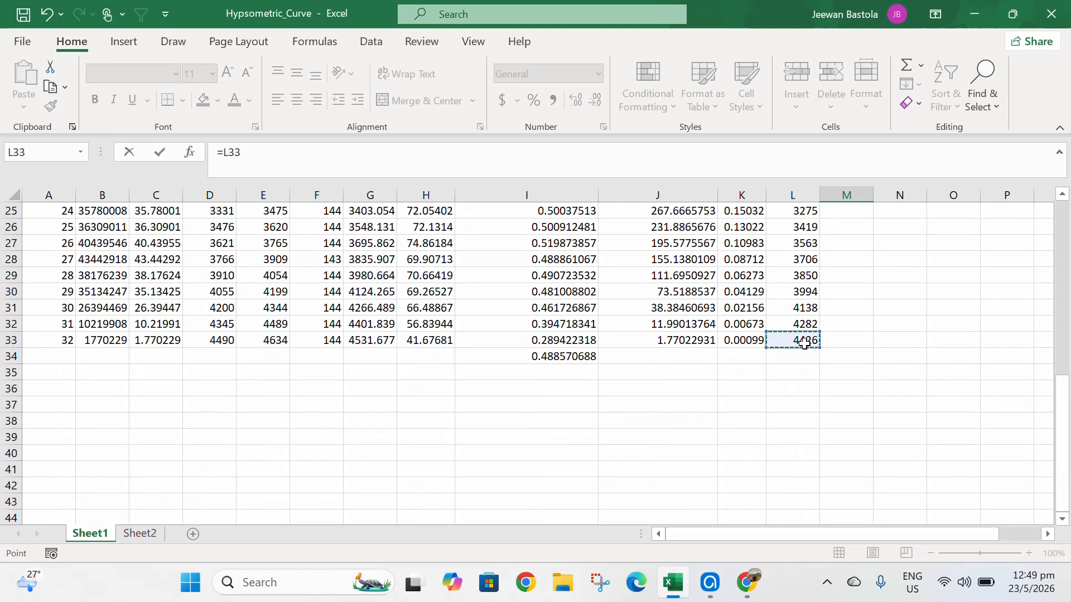
key("Return")
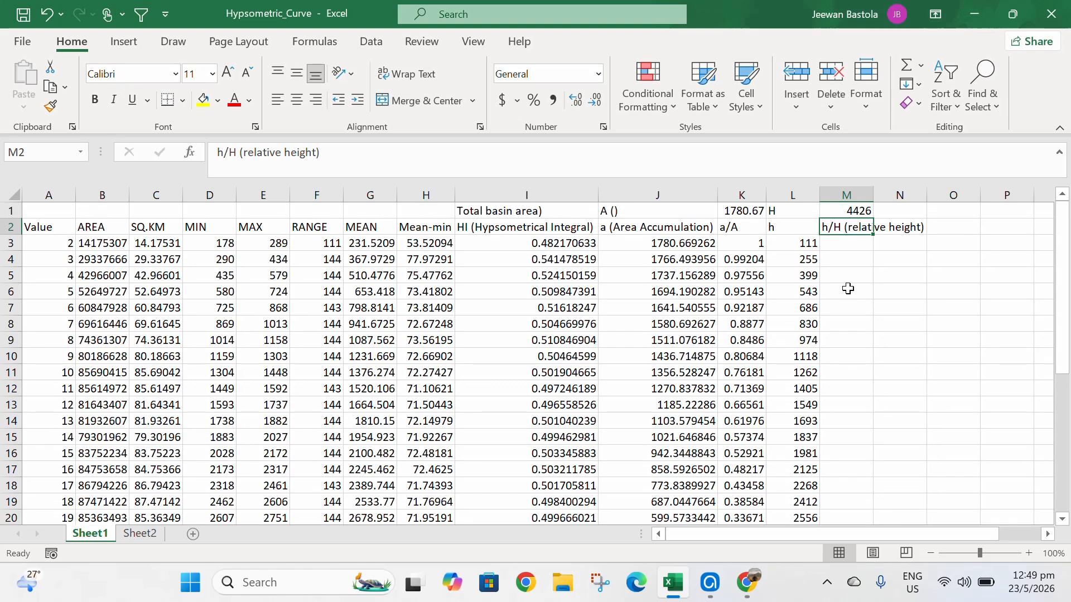
- Enter =L3/$M$1 in M3 and fill it down the h/H (relative height) column
left_click(846, 246)
type("=")
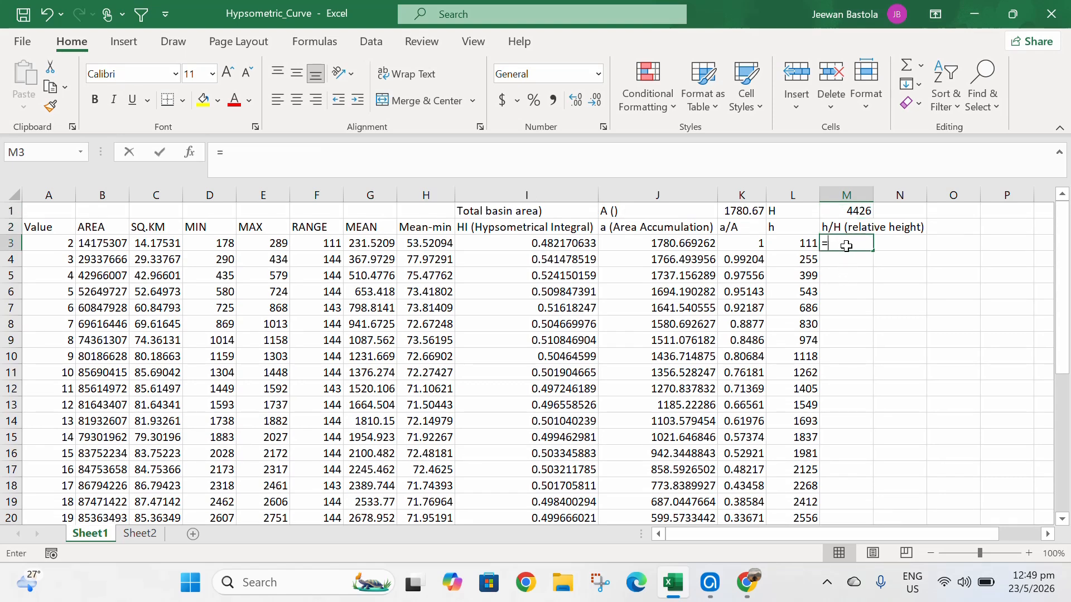
left_click(799, 244)
type("/")
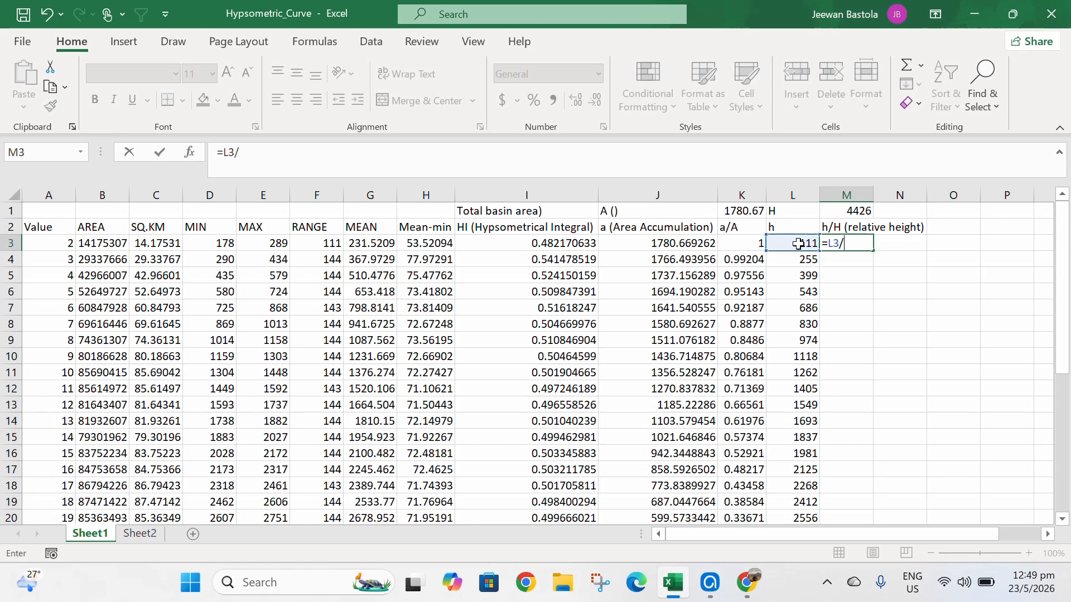
left_click(858, 211)
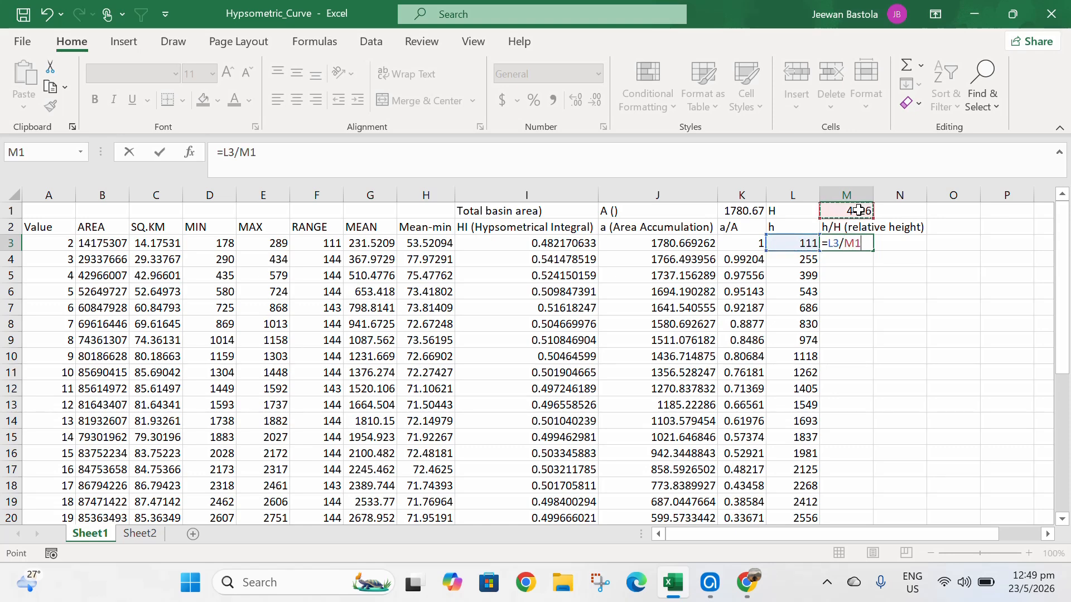
key("F4")
key("Return")
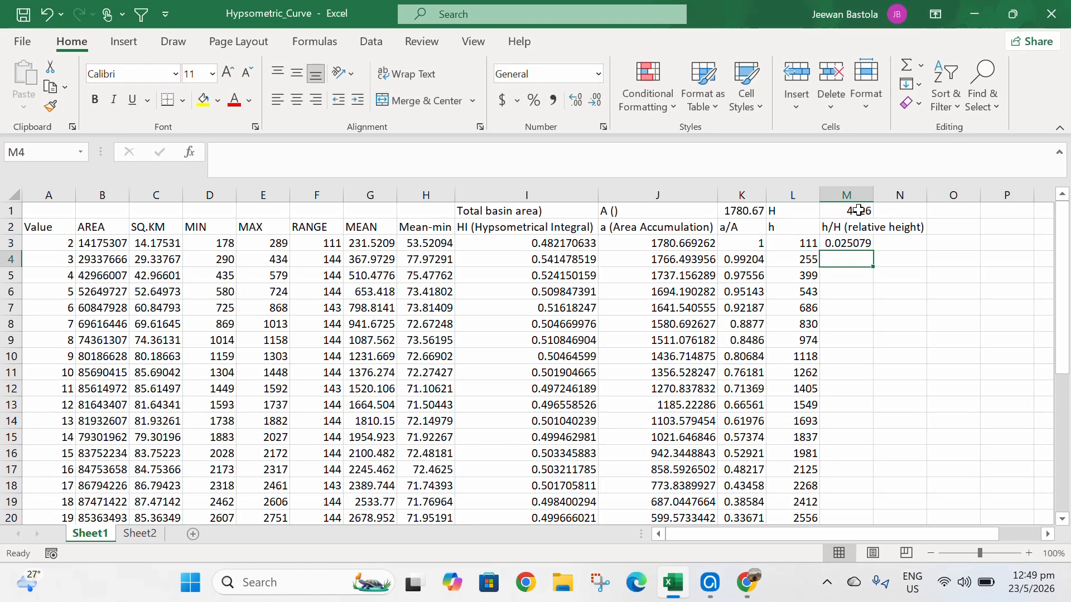
left_click(859, 244)
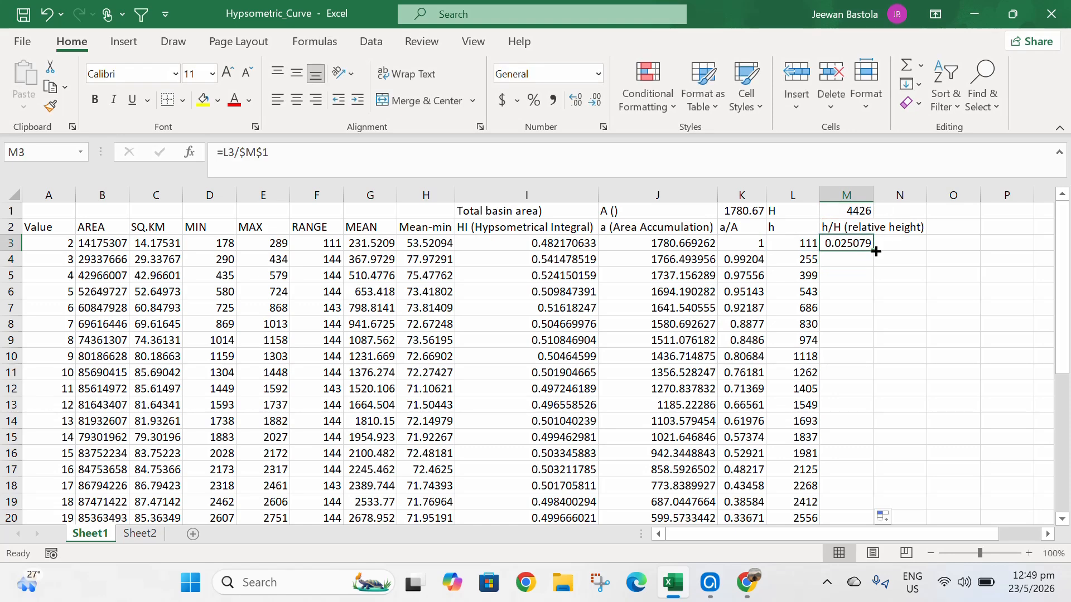
double_click(874, 251)
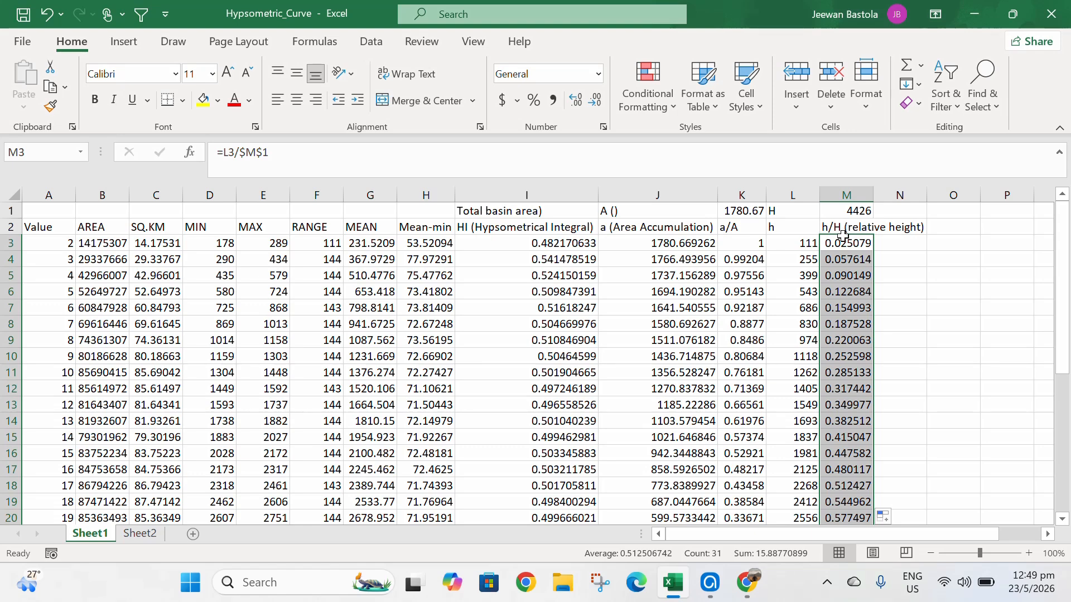
- Copy the h/H column from M2 to M33 and paste it as values into column P starting at P1
left_click_drag(847, 226, 837, 466)
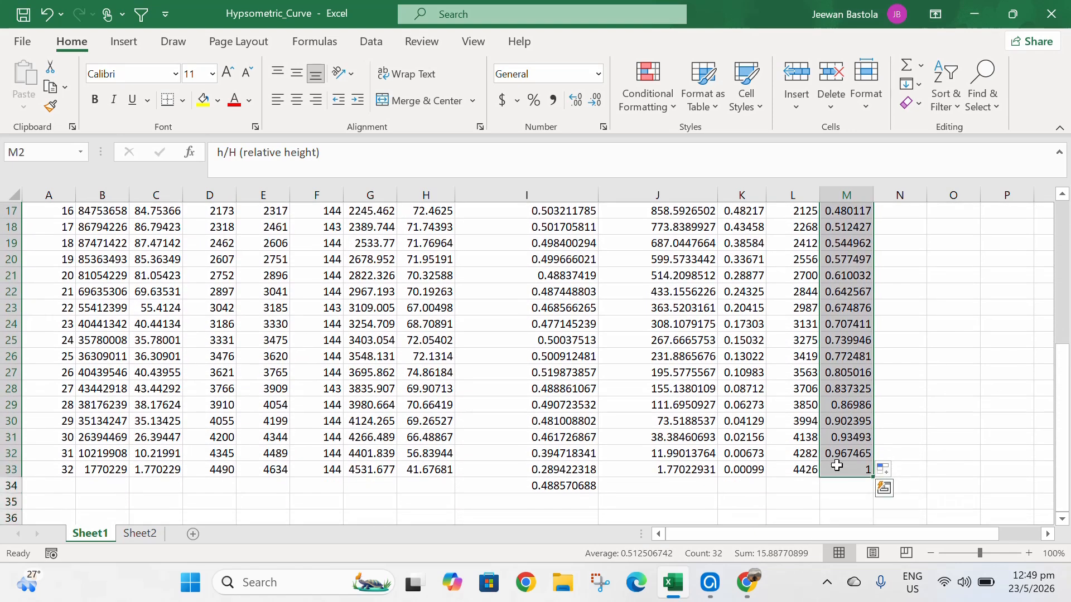
key("ctrl+c")
scroll(975, 301, "up", 5)
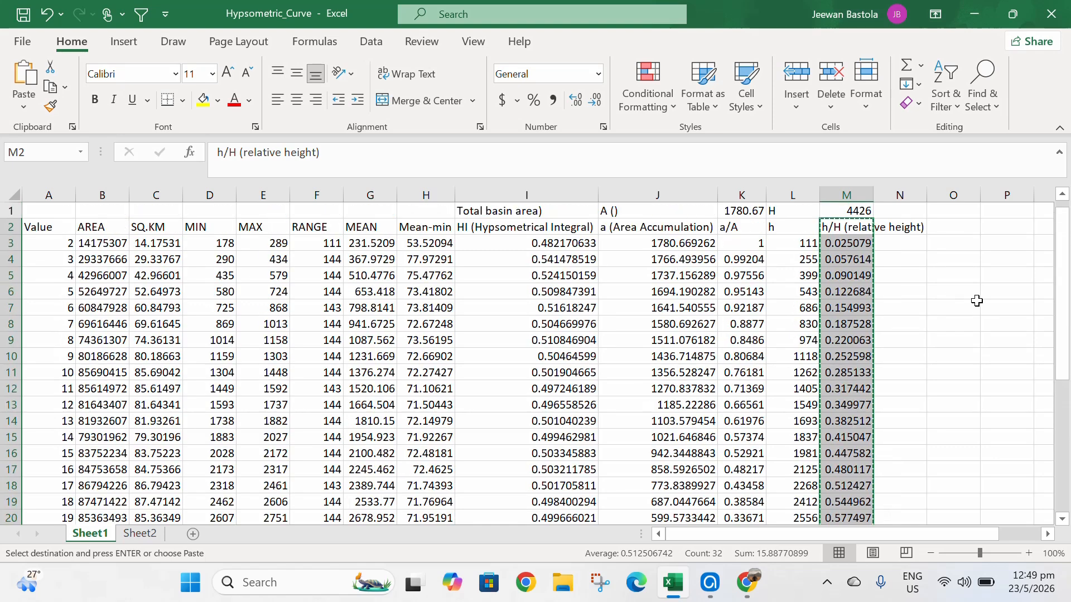
left_click(1003, 211)
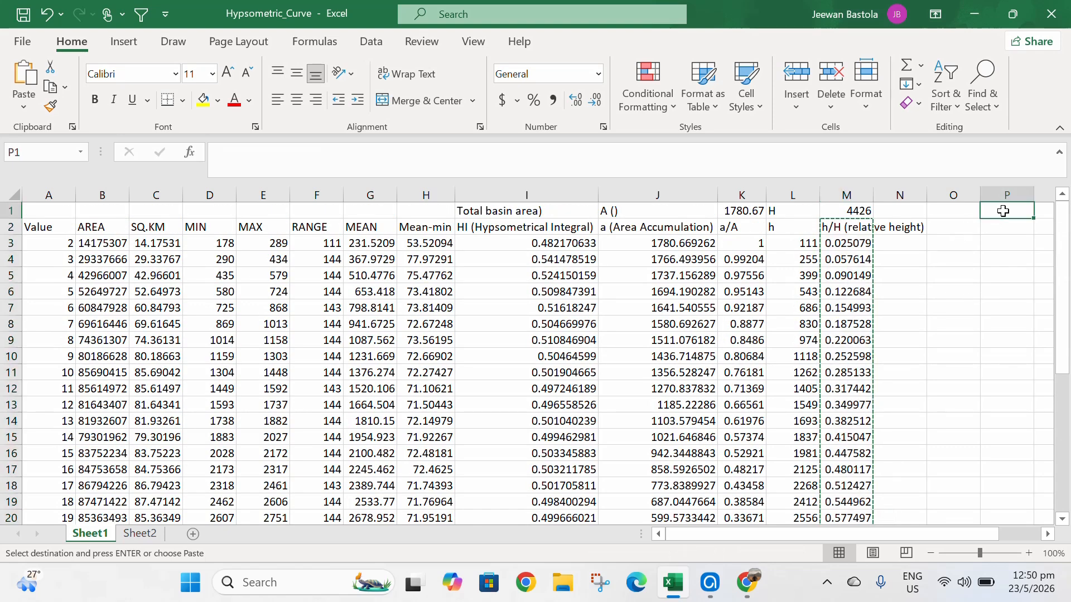
right_click(1003, 211)
left_click(891, 192)
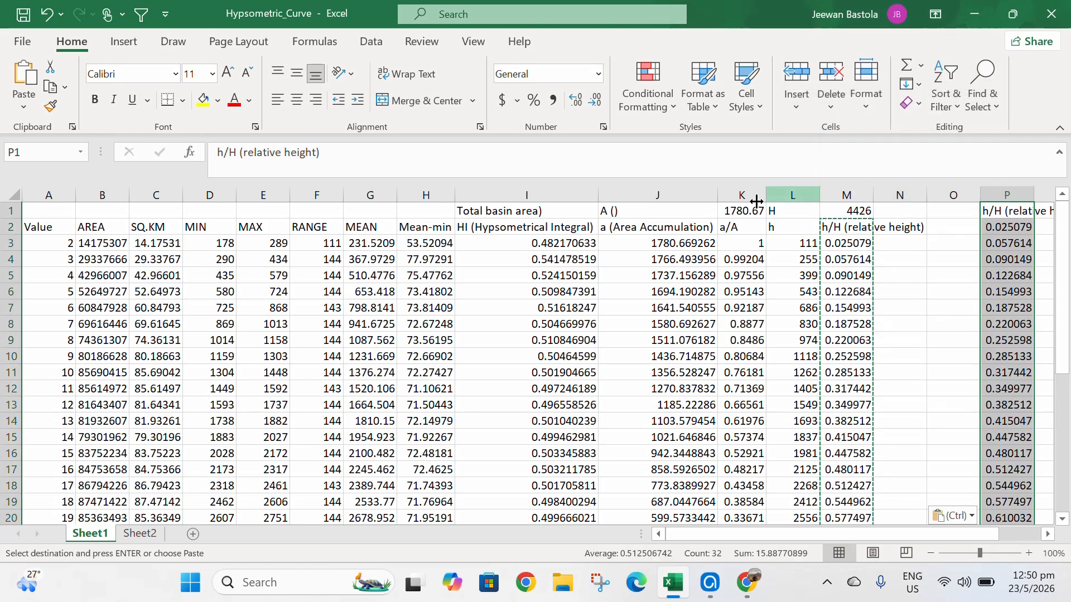
- Copy the a/A column from K2 to K33 and paste it as values into column O starting at O1
left_click_drag(736, 227, 745, 468)
key("ctrl+c")
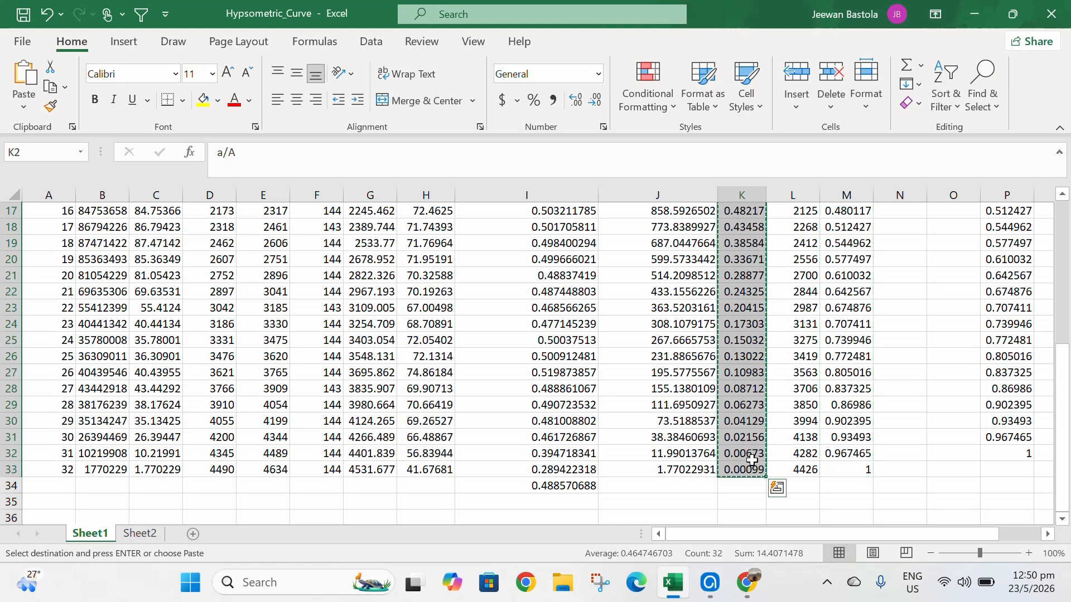
scroll(965, 303, "up", 5)
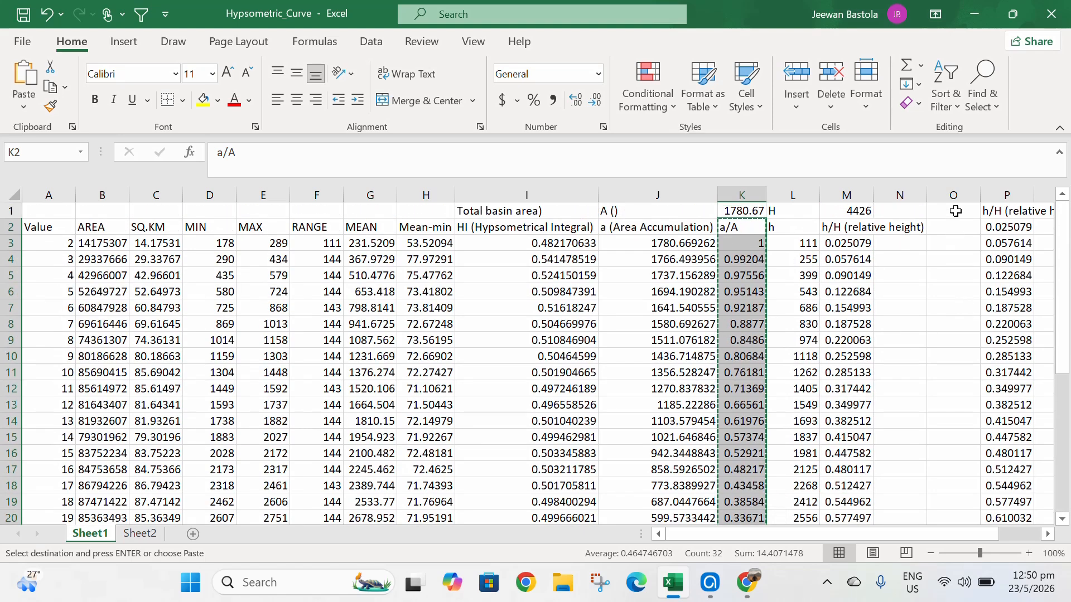
right_click(955, 211)
left_click(845, 202)
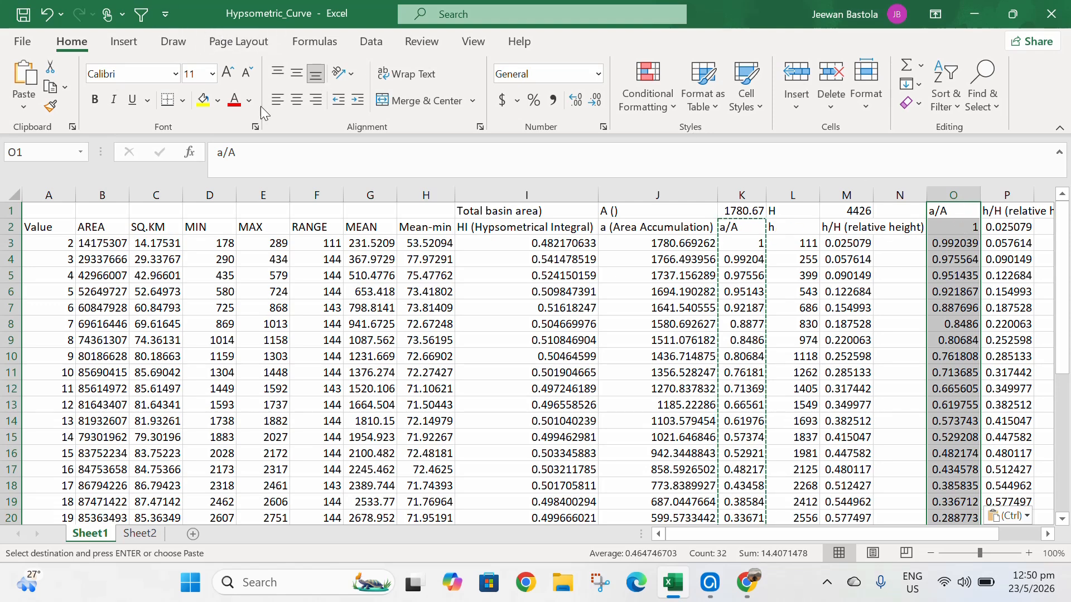
- Turn on the filter and sort the column O a/A values smallest to largest, continuing with the current selection only
left_click(142, 18)
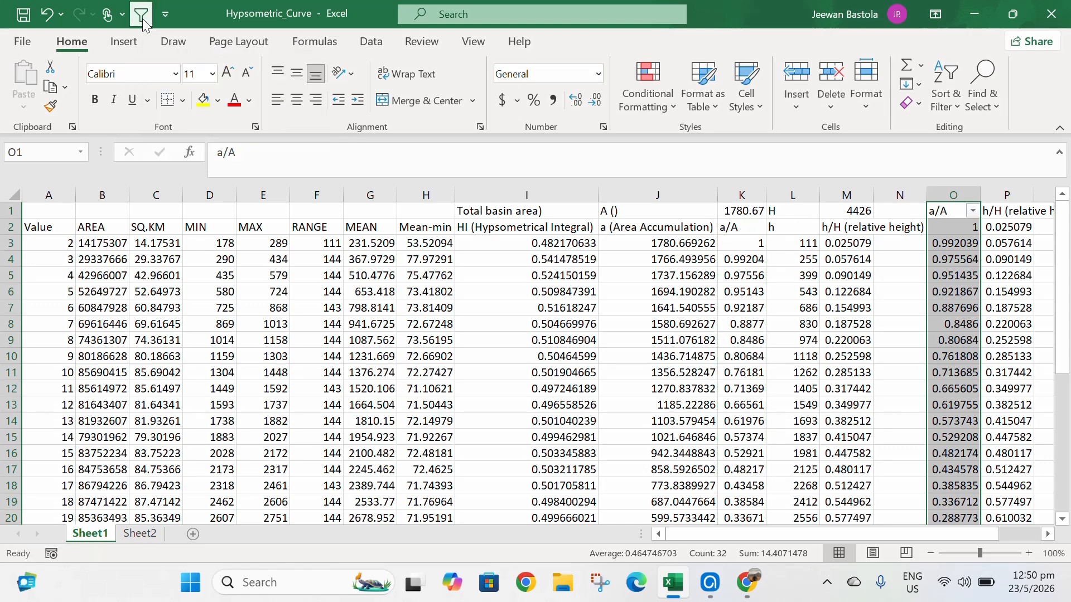
left_click(974, 212)
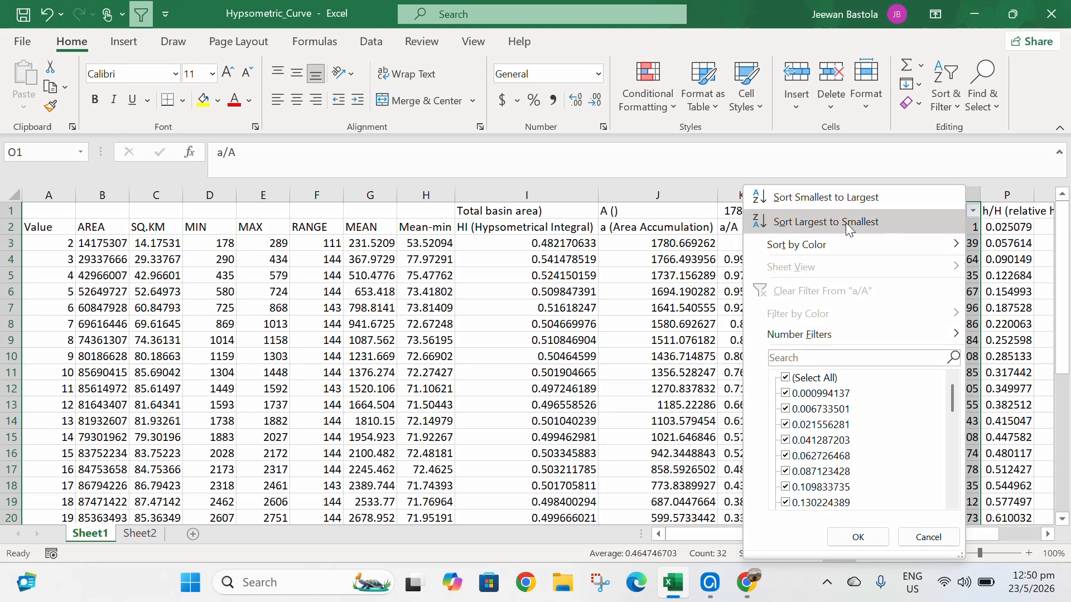
left_click(832, 200)
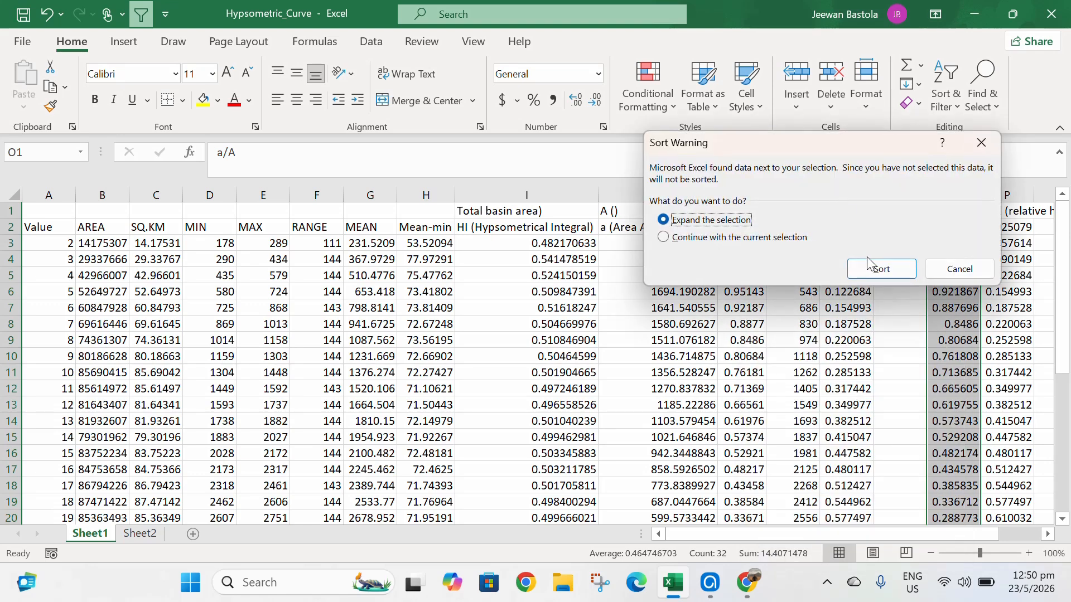
left_click(681, 243)
left_click(893, 268)
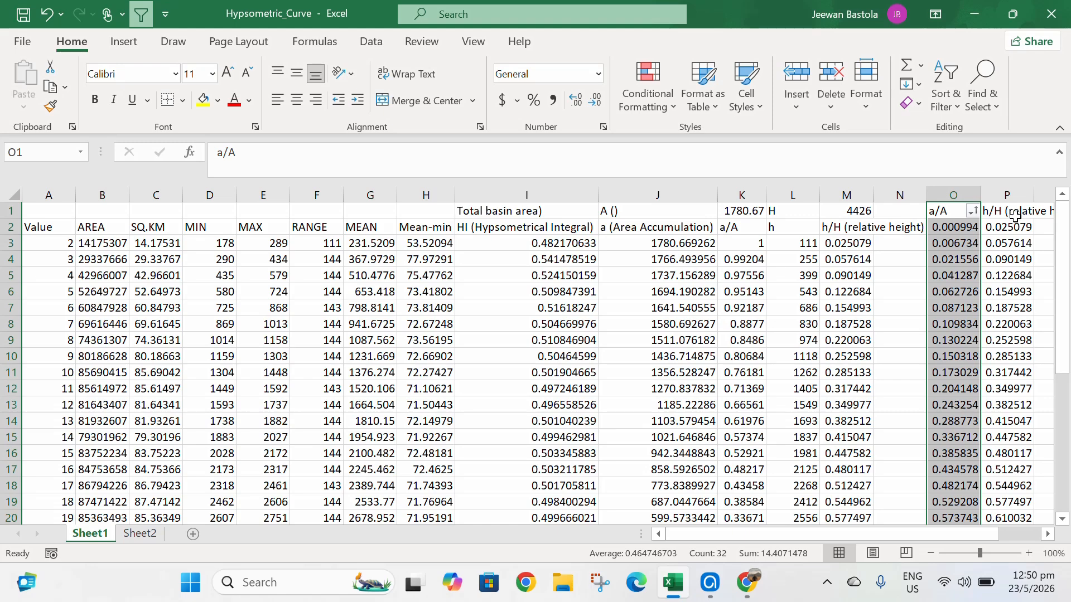
- Sort the column P h/H values largest to smallest, continuing with the current selection only
left_click_drag(1010, 228, 1026, 485)
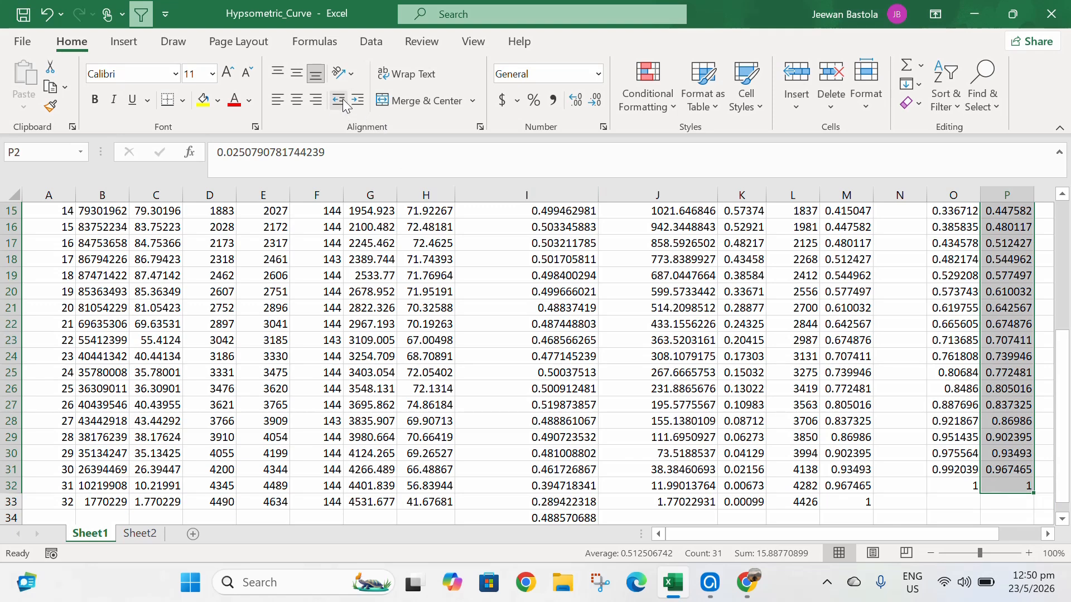
left_click(144, 5)
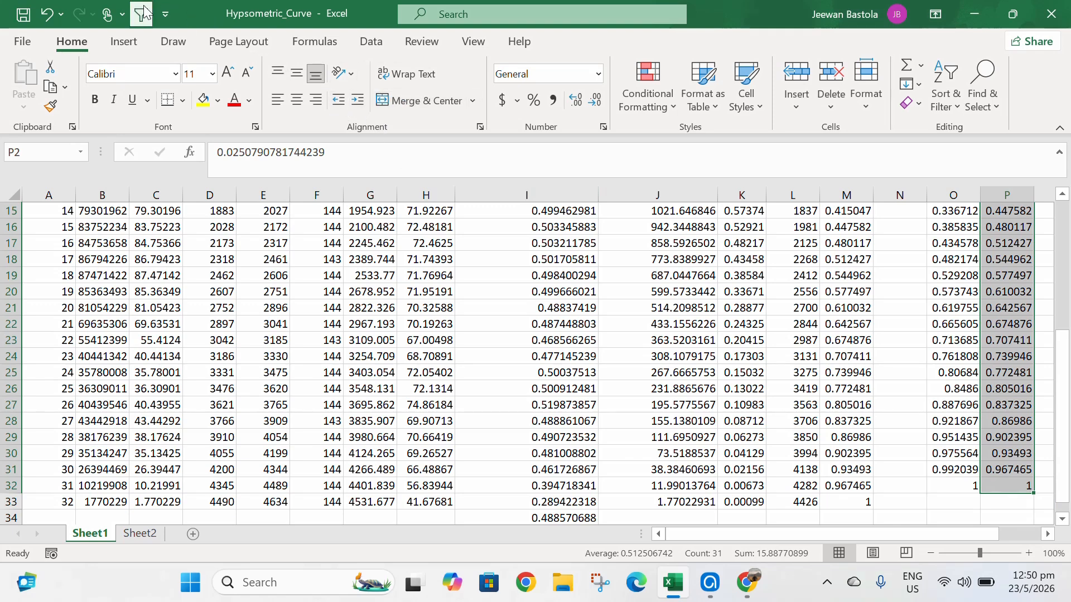
scroll(1004, 326, "up", 5)
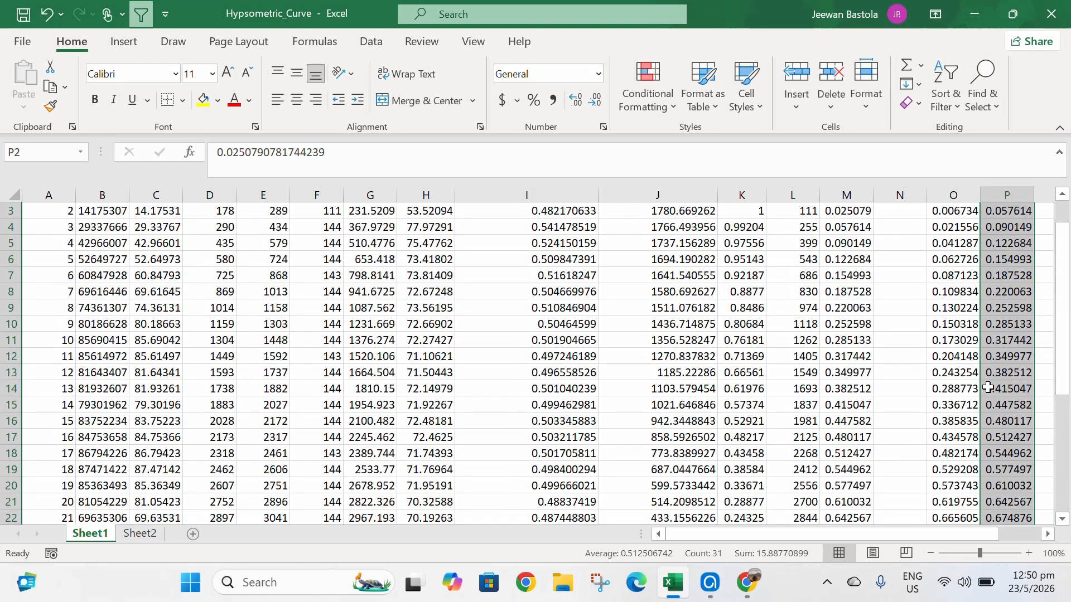
left_click(1026, 227)
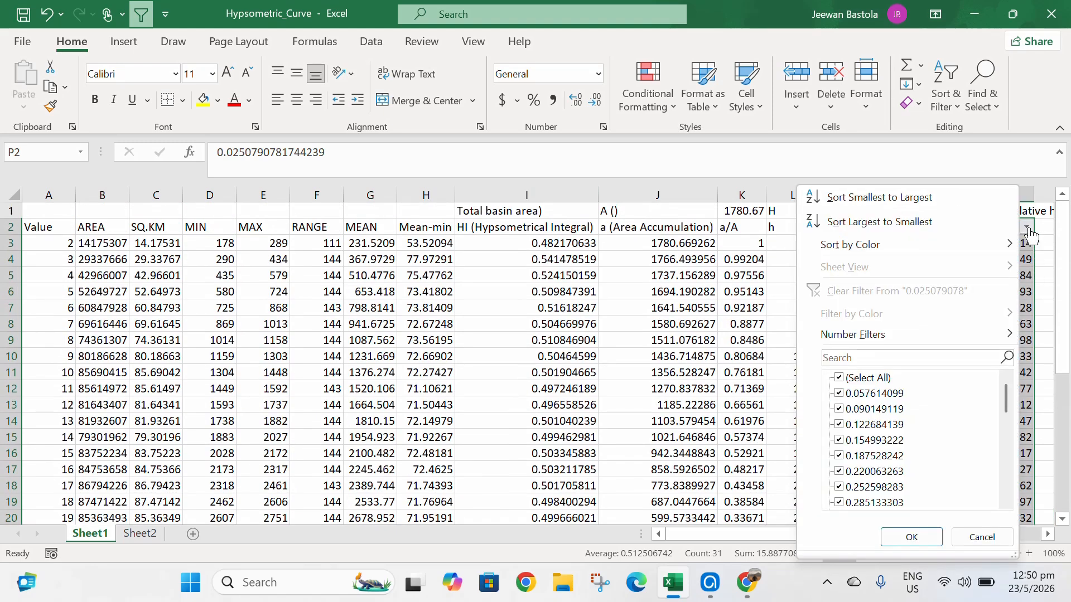
left_click(887, 222)
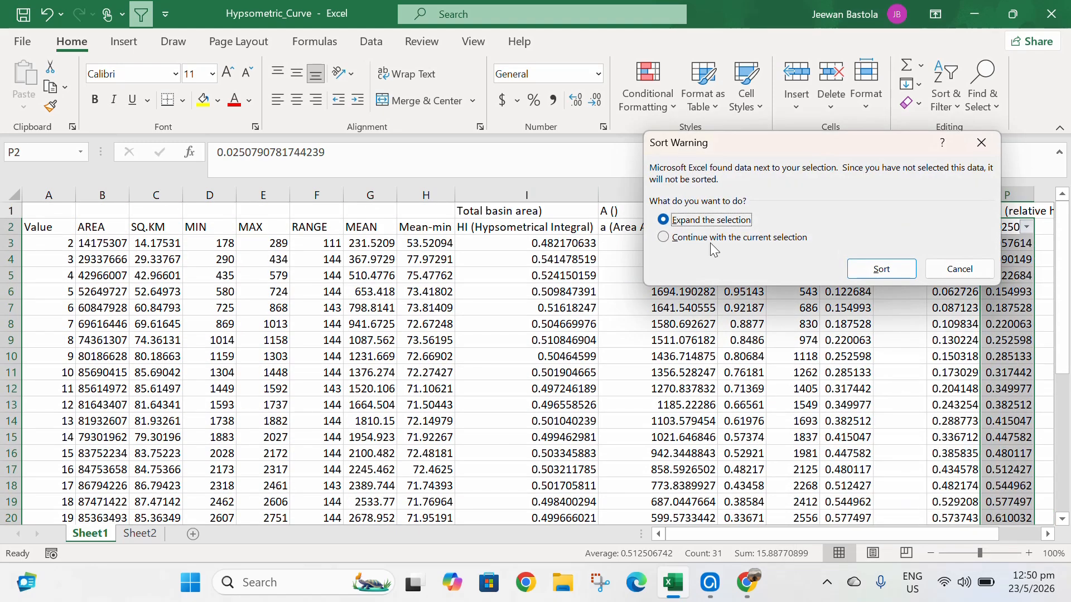
left_click(695, 238)
left_click(881, 269)
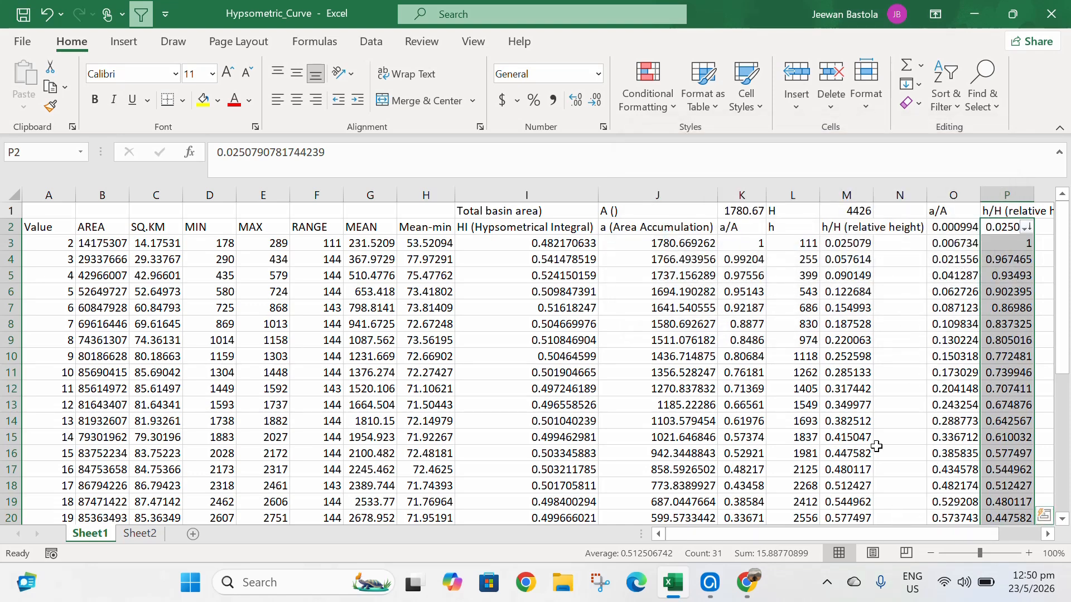
- Insert a scatter chart with markers only from the selected h/H values
left_click_drag(831, 534, 904, 535)
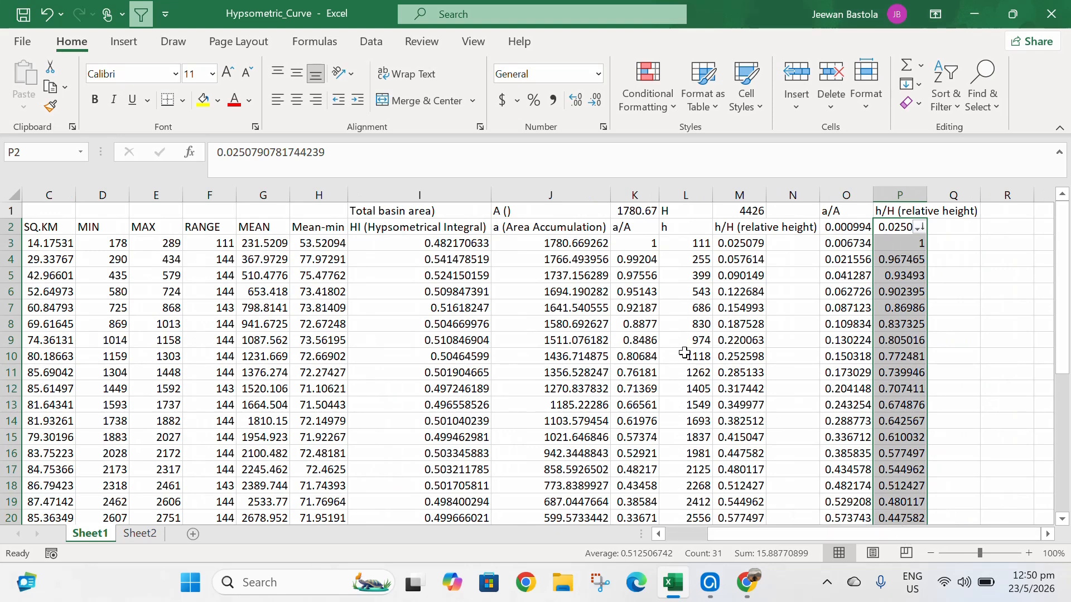
left_click(129, 42)
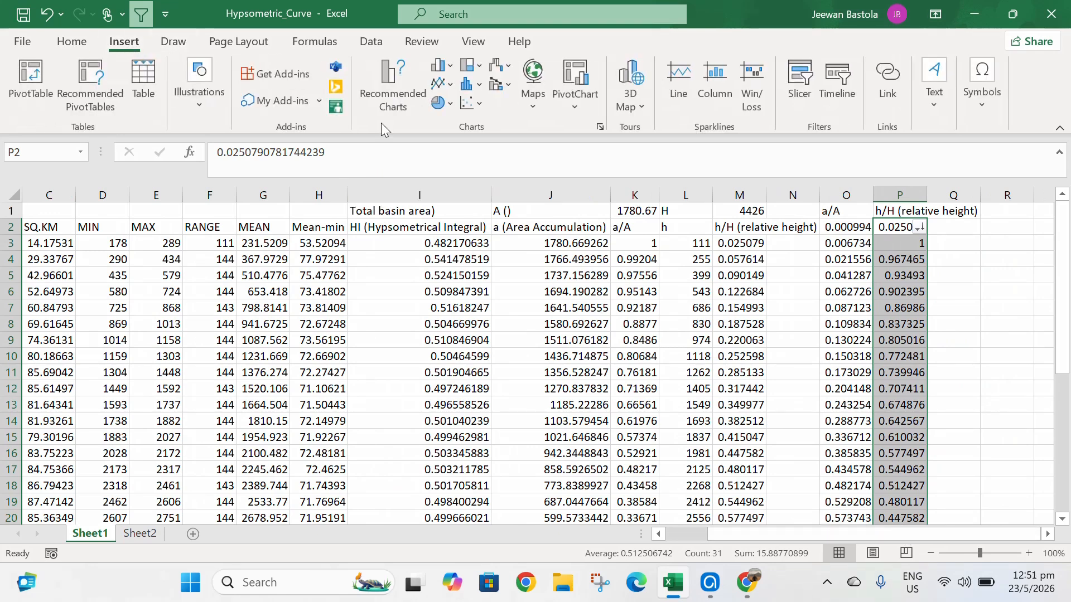
left_click(481, 103)
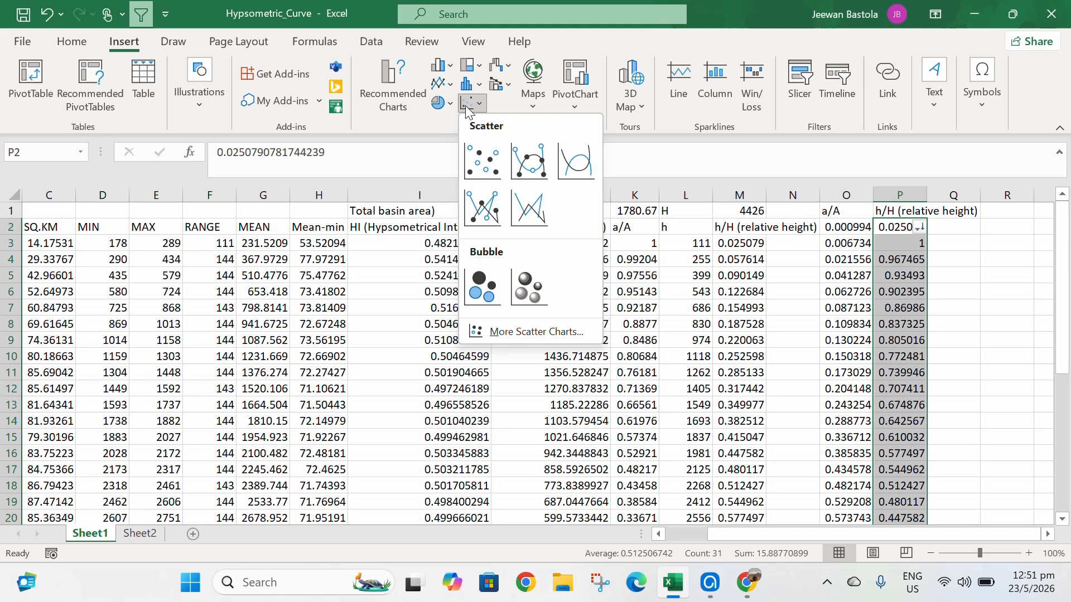
left_click(486, 141)
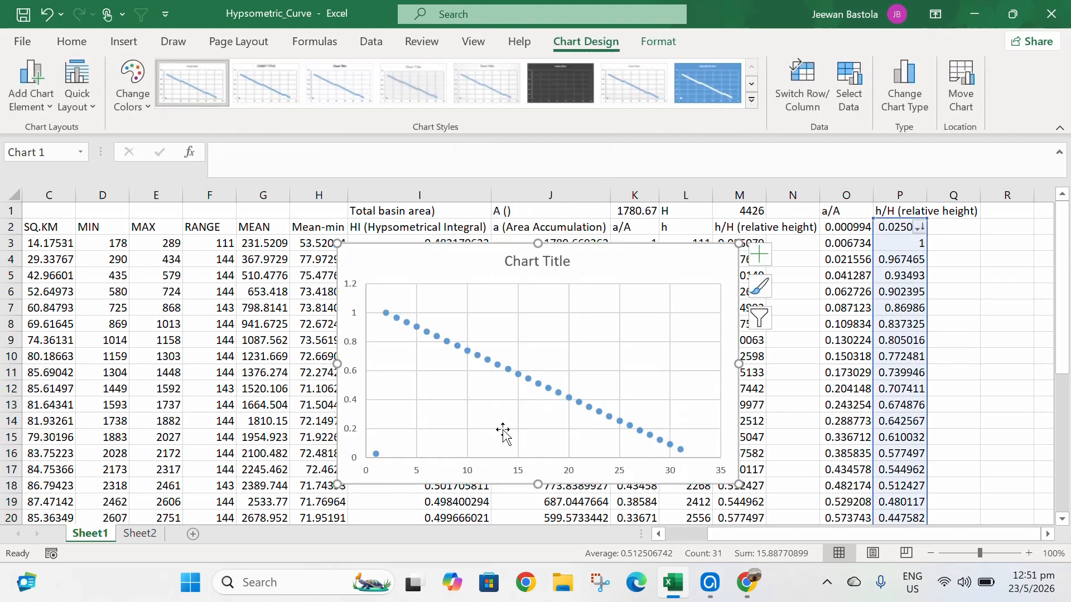
- Edit the chart's data series and set its series name to the range P2:P32
right_click(543, 362)
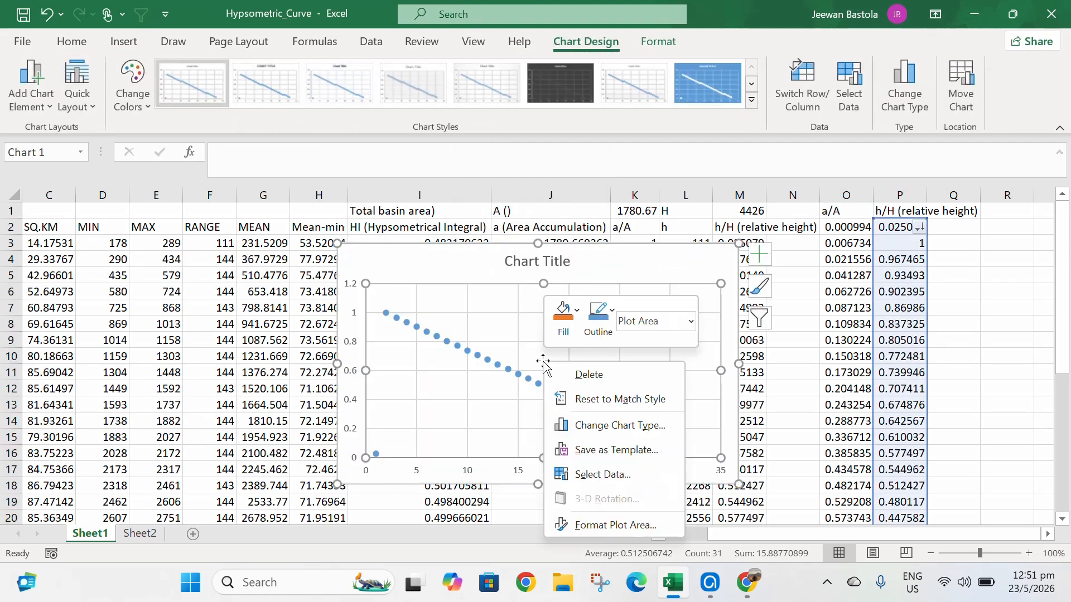
left_click(608, 475)
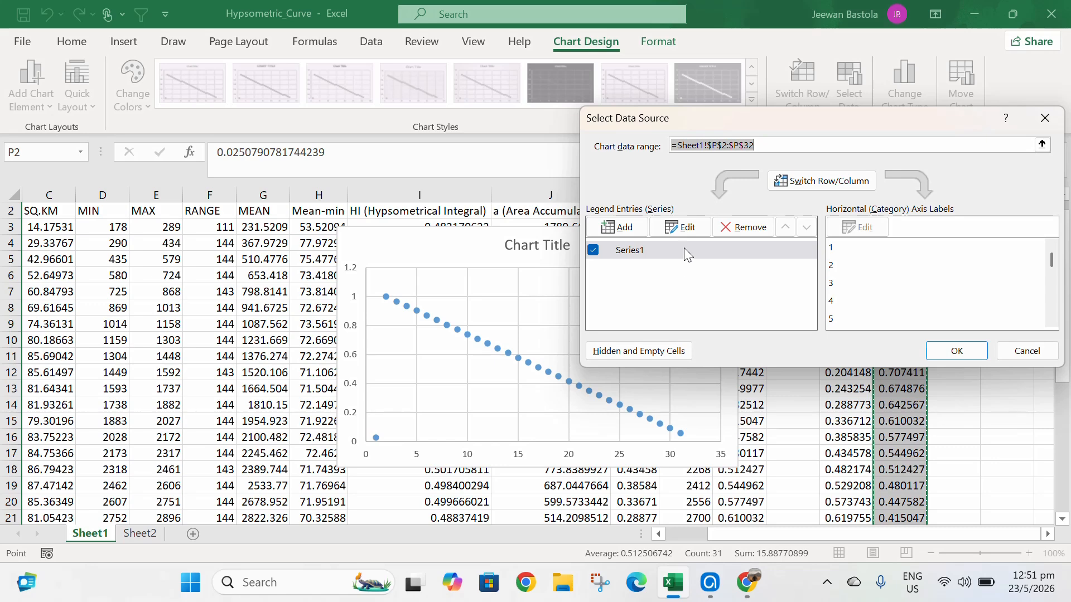
left_click(683, 229)
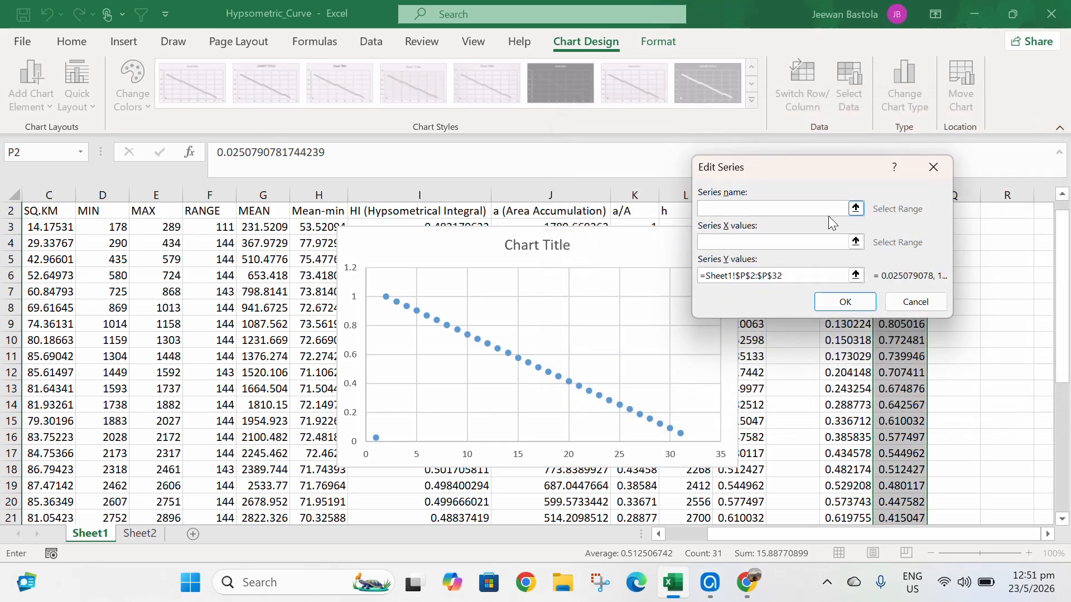
left_click(856, 208)
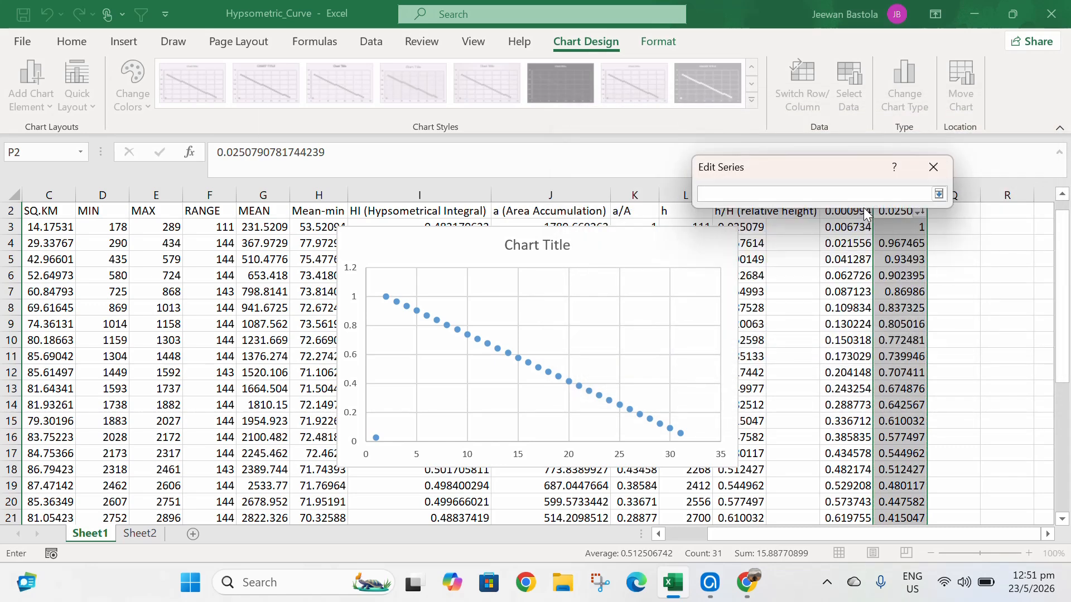
left_click_drag(855, 159, 767, 147)
scroll(902, 222, "up", 1)
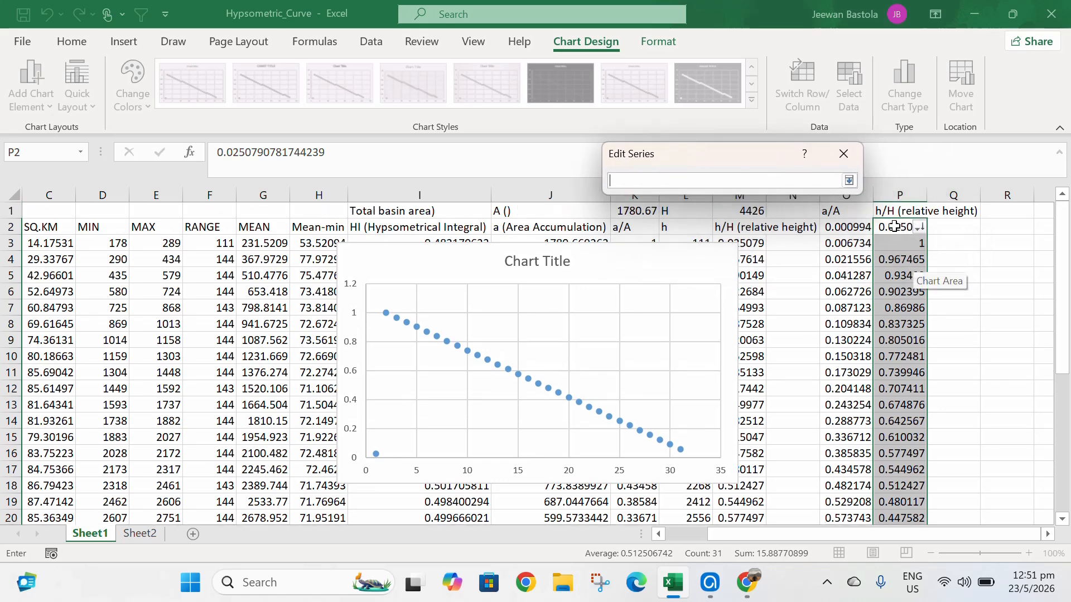
left_click_drag(894, 226, 908, 488)
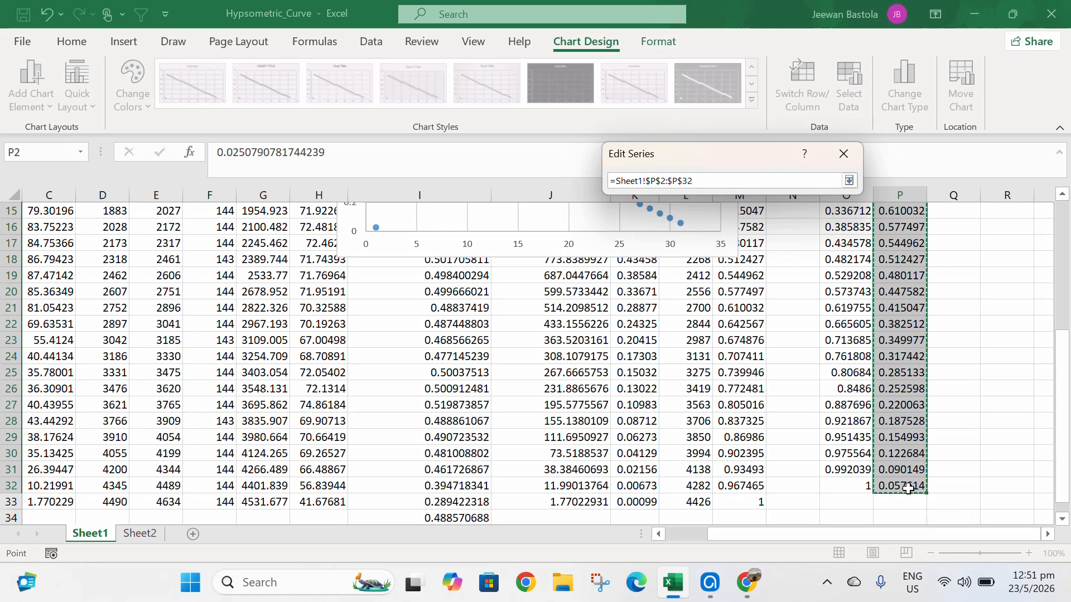
left_click(848, 180)
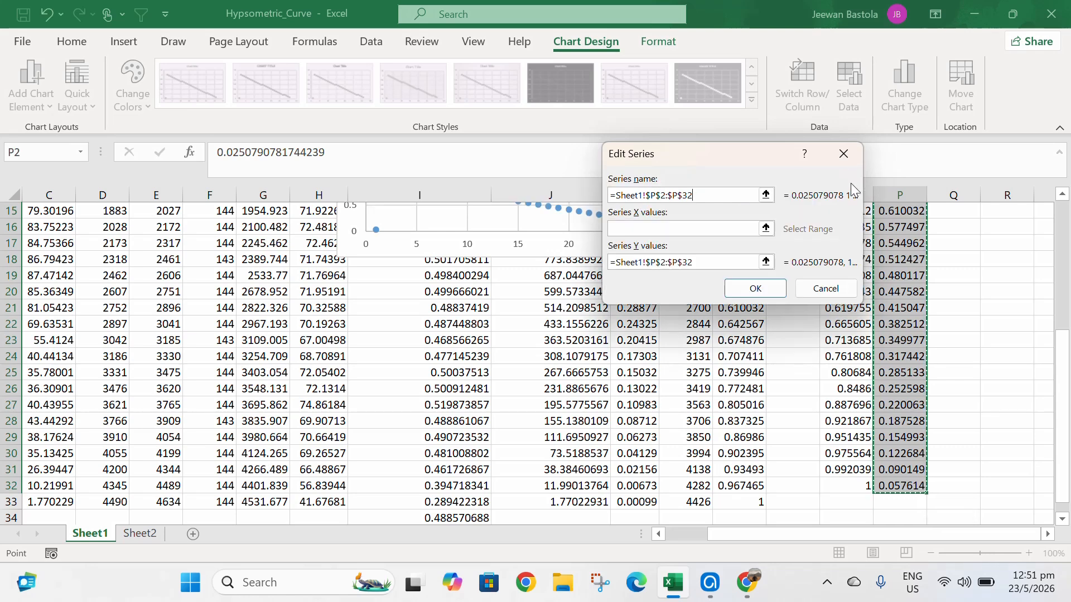
- Set the series X values to O2:O32 and the Y values to P2:P32, then confirm the data source
left_click(768, 229)
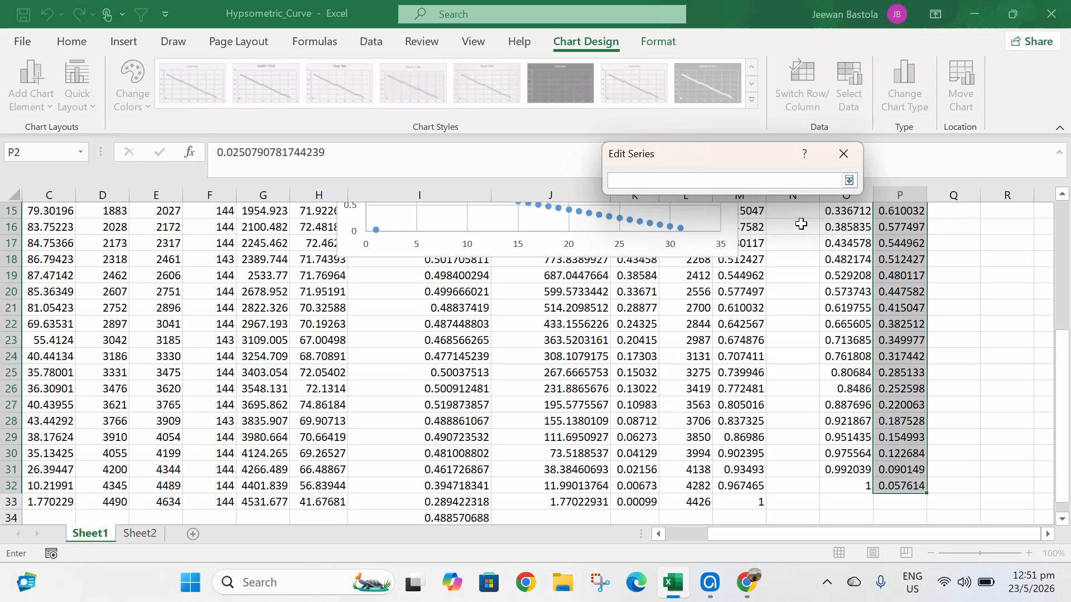
scroll(800, 224, "up", 5)
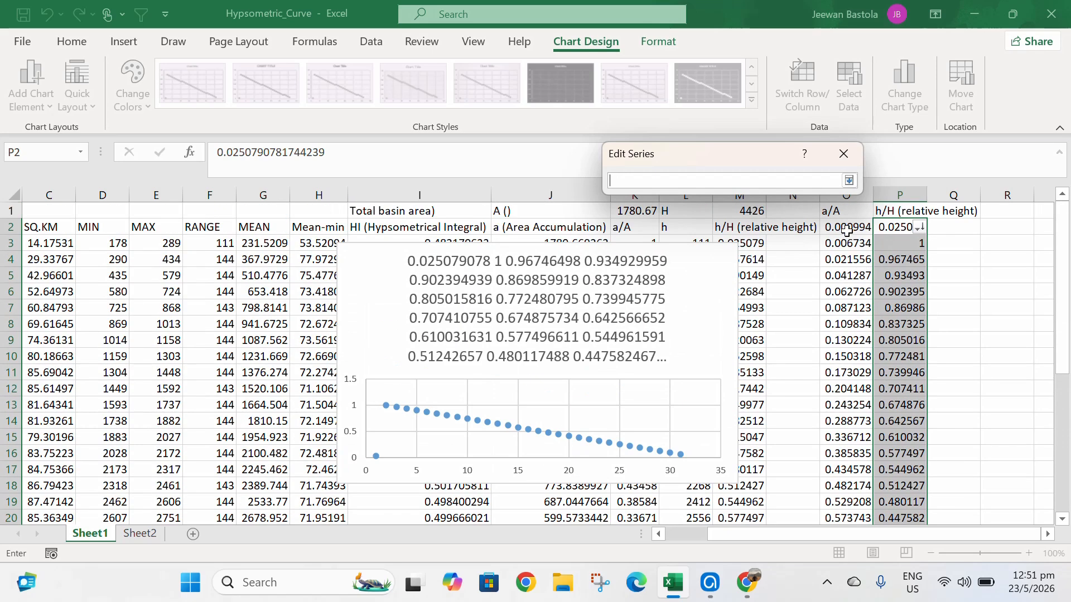
left_click_drag(846, 227, 839, 548)
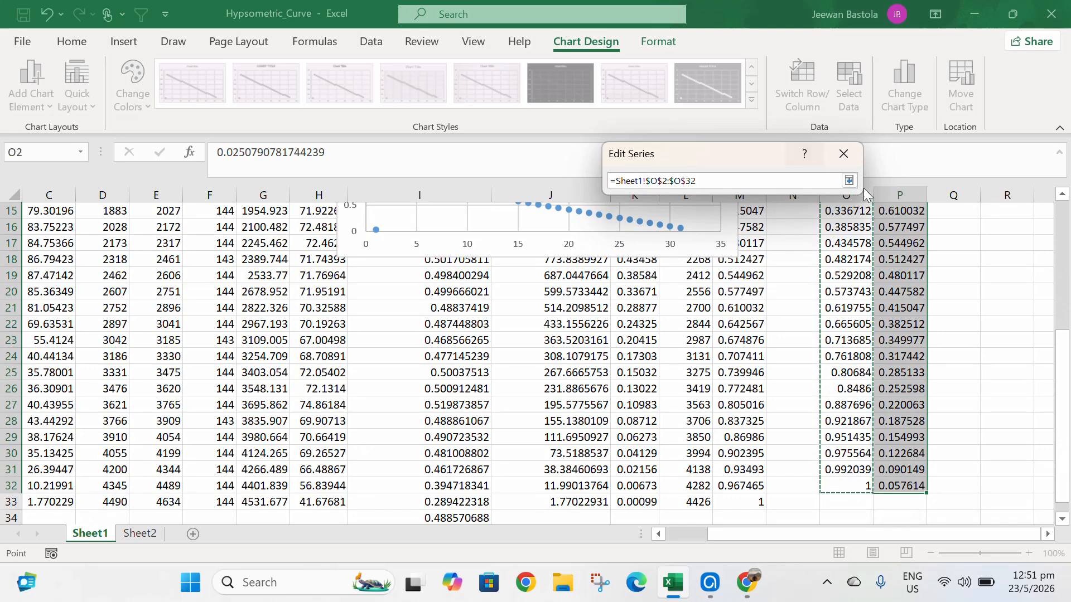
left_click(849, 181)
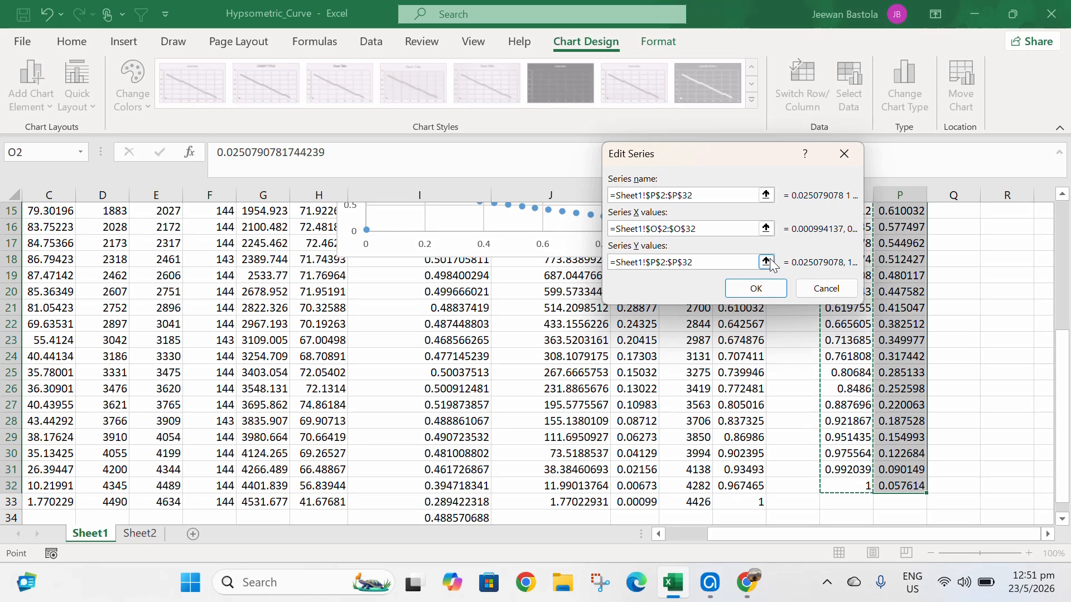
left_click(767, 263)
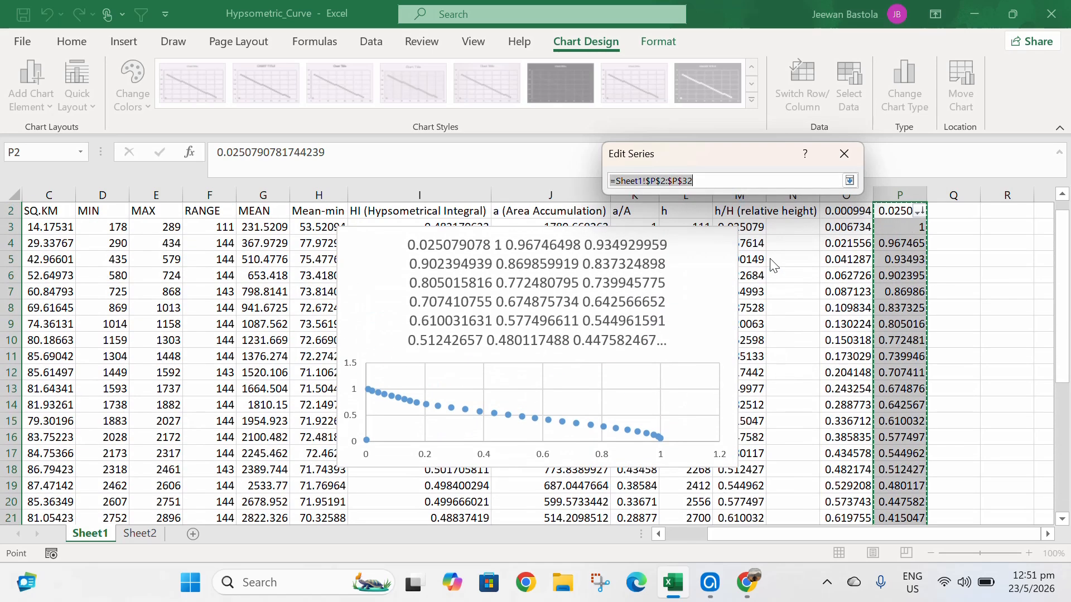
left_click(849, 181)
left_click(766, 294)
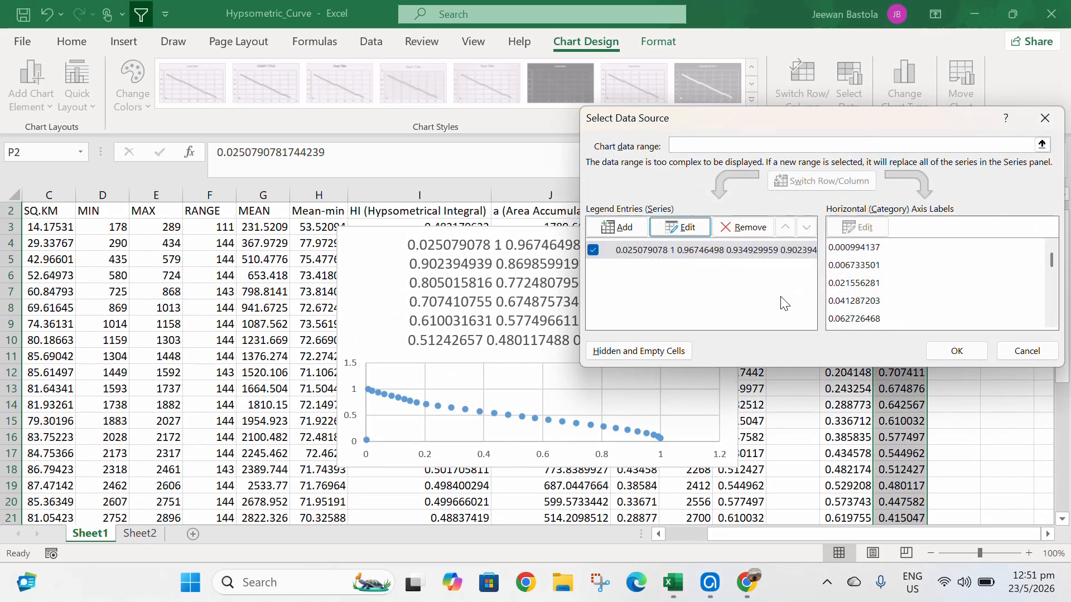
left_click(956, 351)
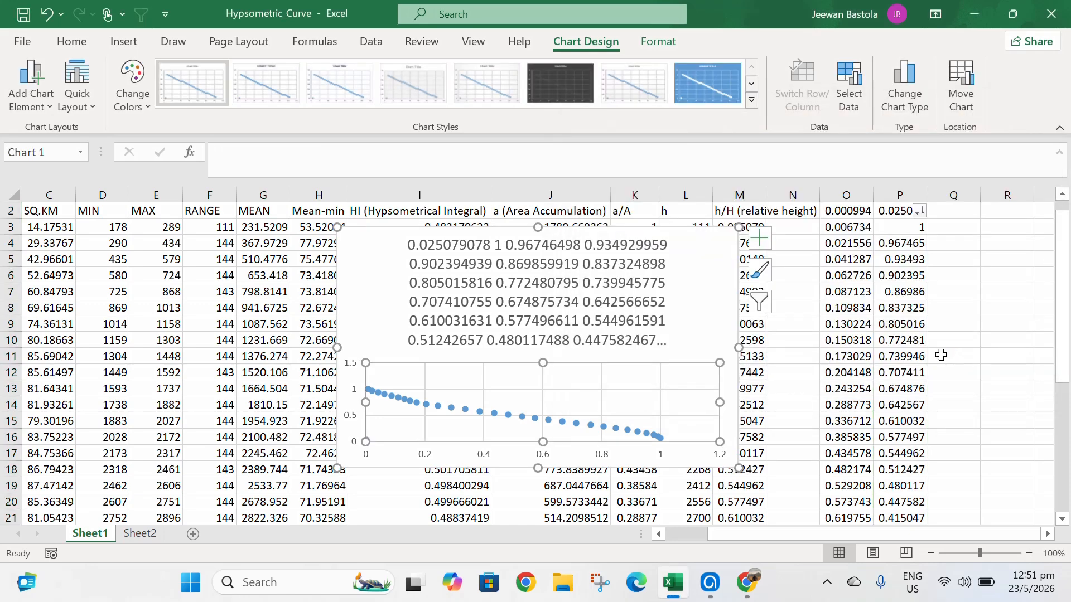
- Format the data series to draw a solid connecting line
left_click(537, 424)
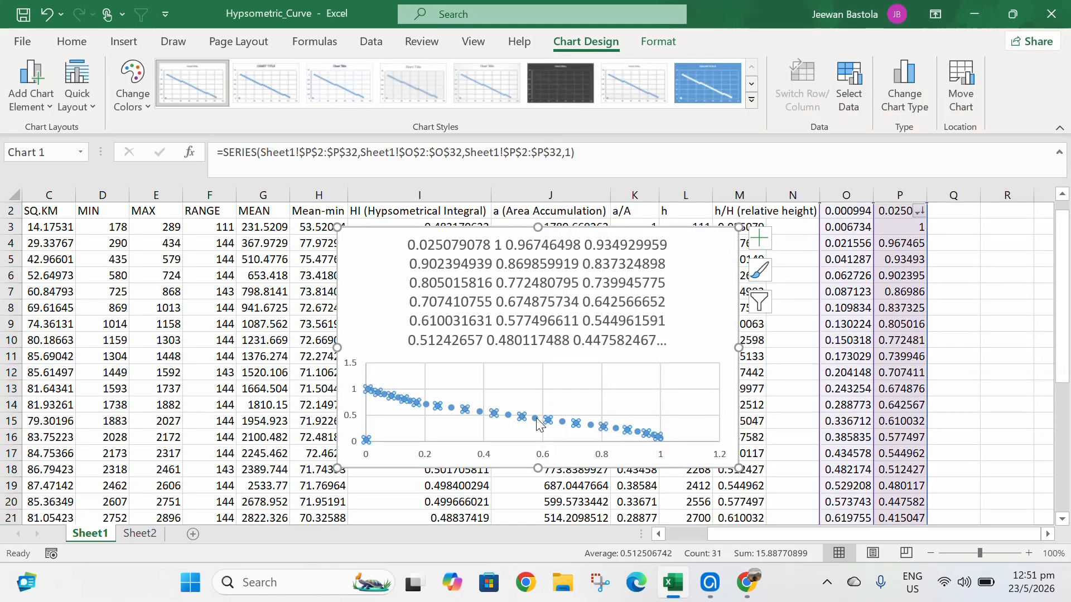
right_click(537, 424)
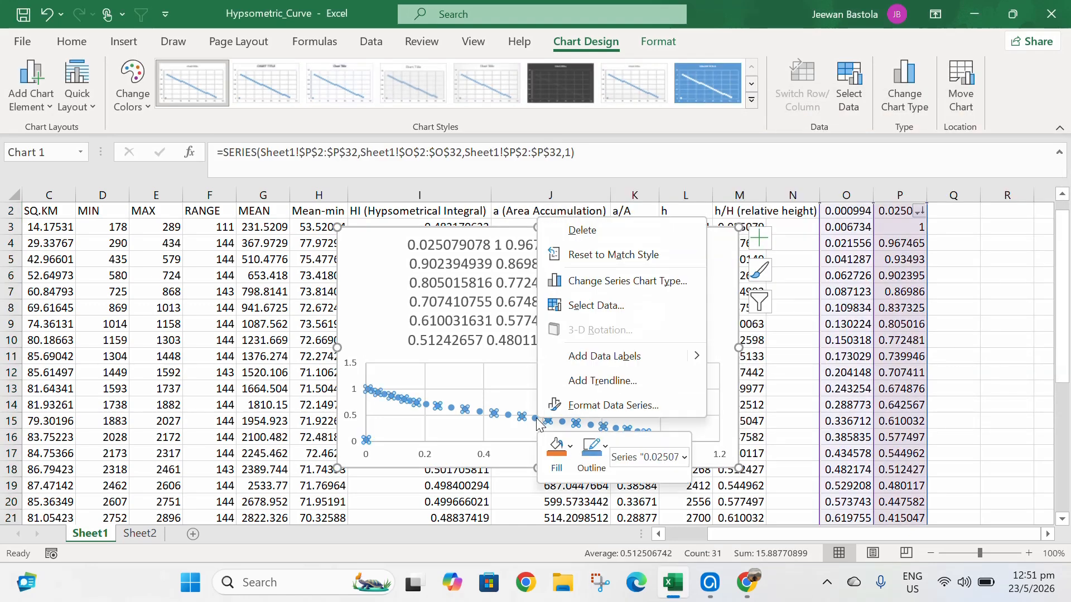
left_click(591, 409)
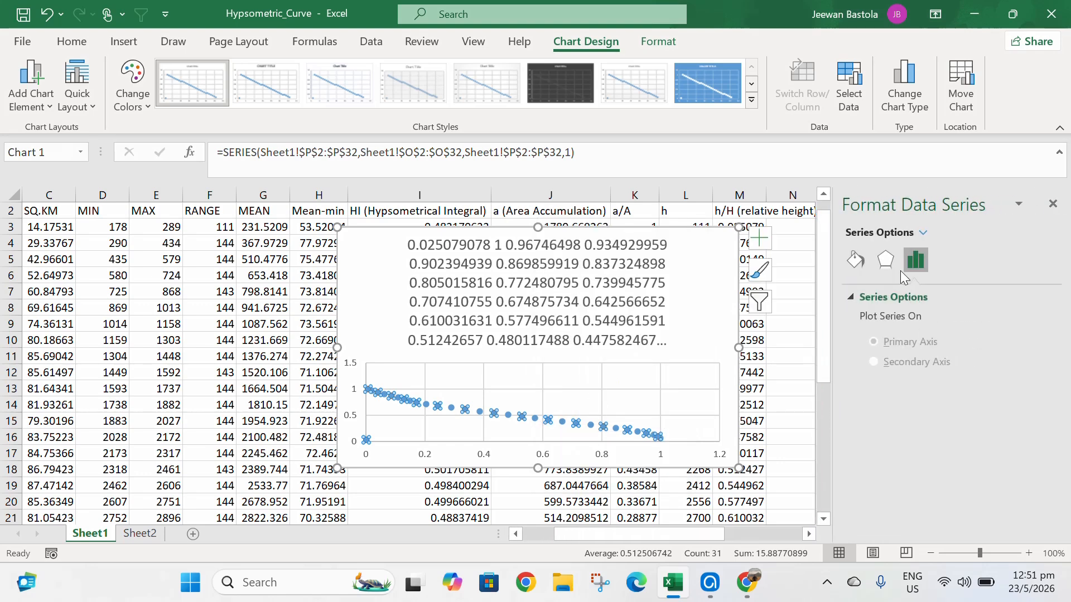
left_click(857, 259)
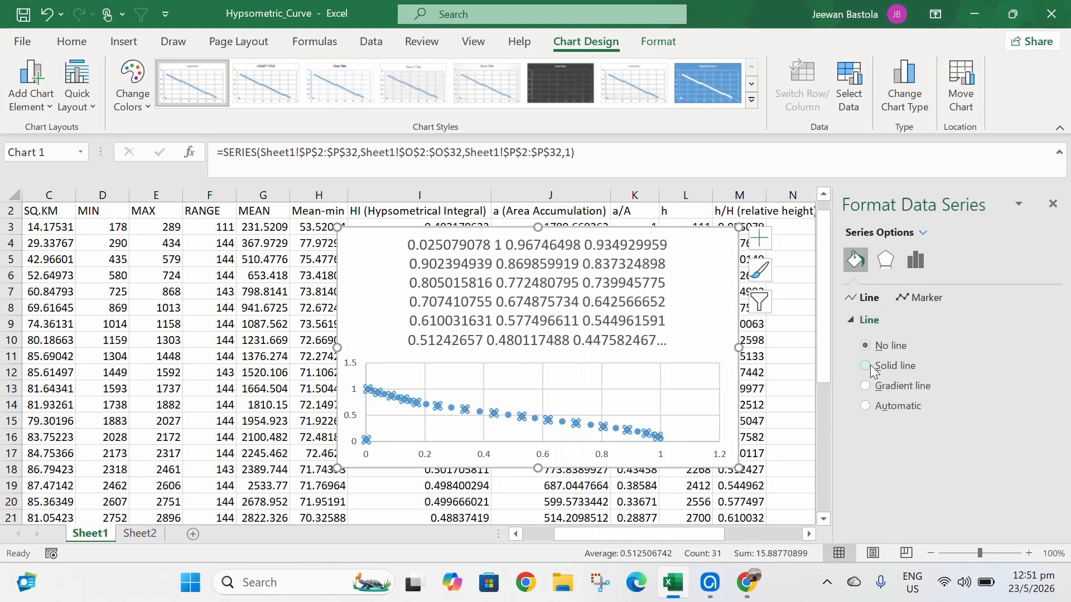
left_click(865, 367)
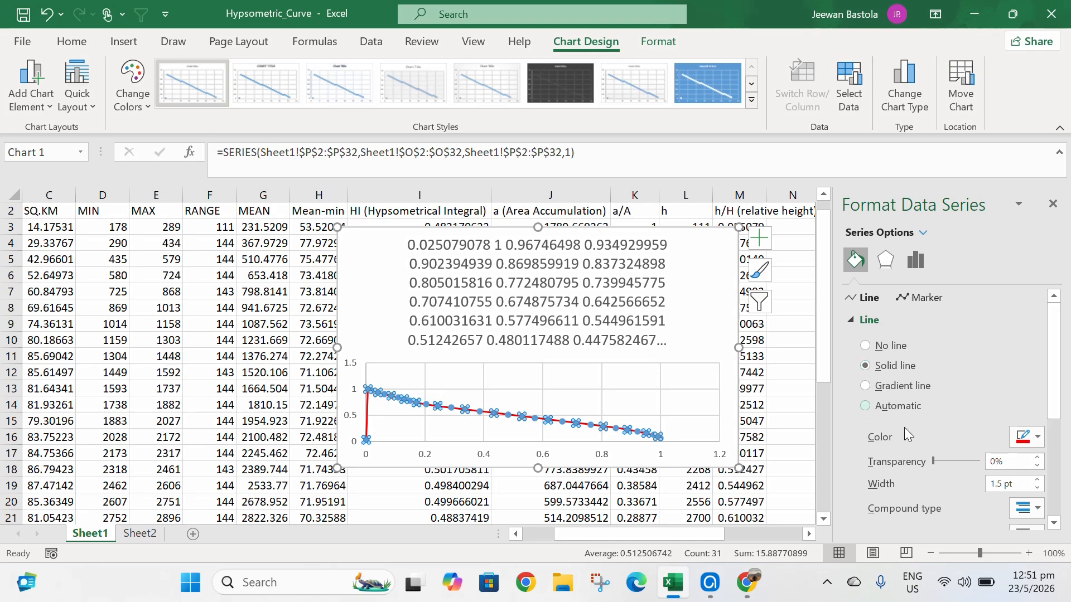
scroll(922, 416, "down", 3)
scroll(921, 416, "down", 3)
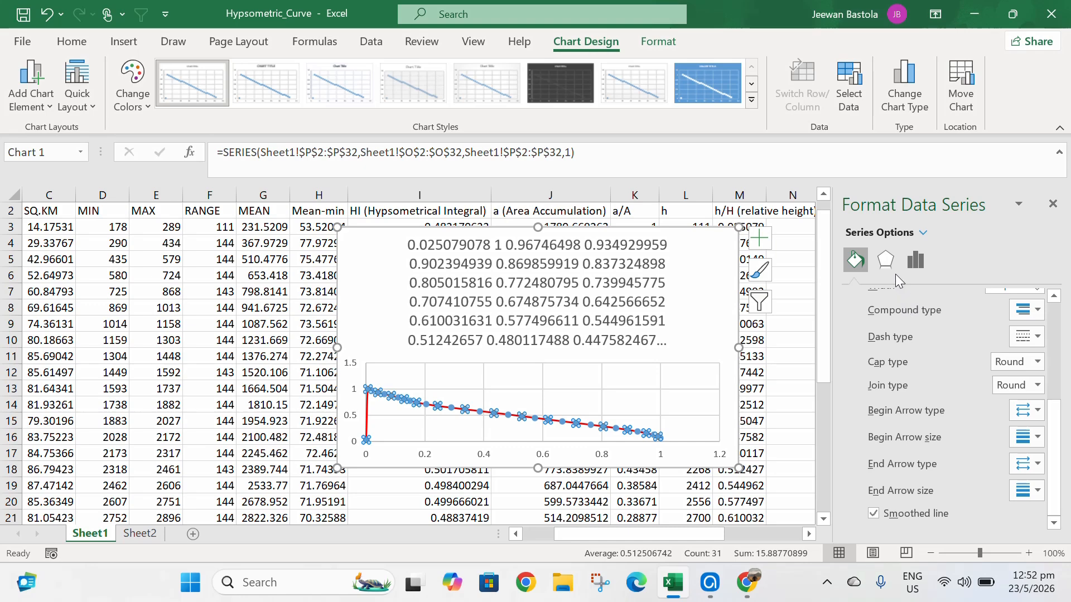
left_click(674, 411)
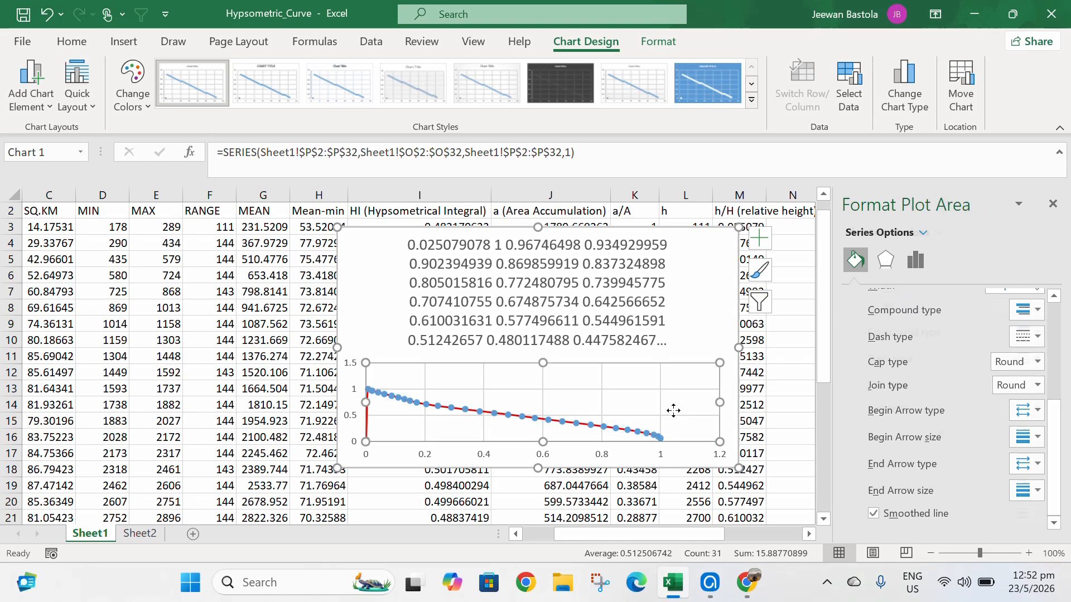
- Give the data series markers a solid line border
left_click(639, 432)
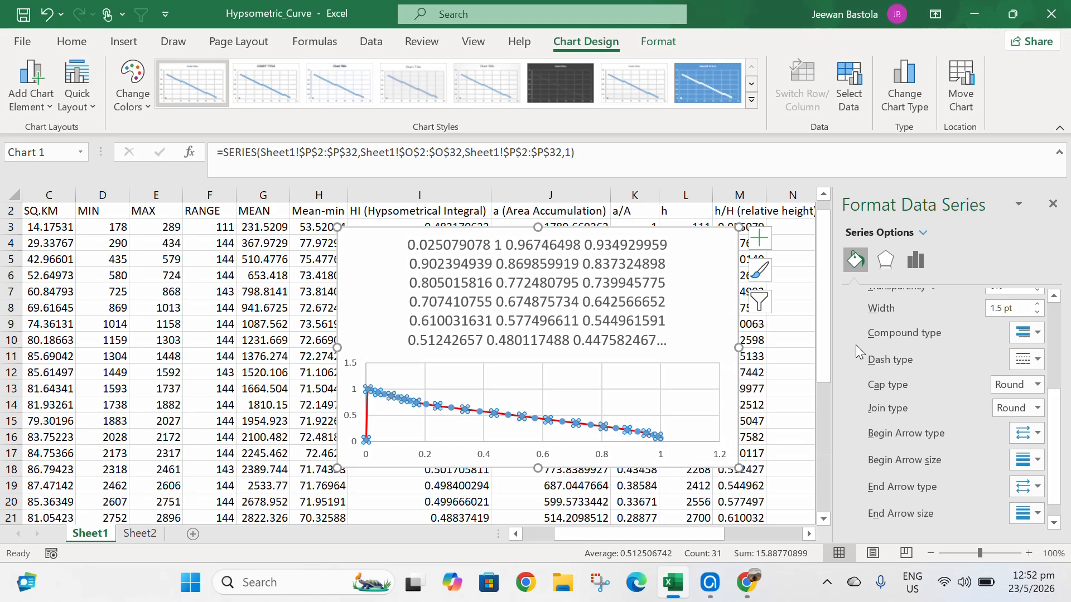
scroll(936, 407, "up", 2)
scroll(903, 333, "up", 1)
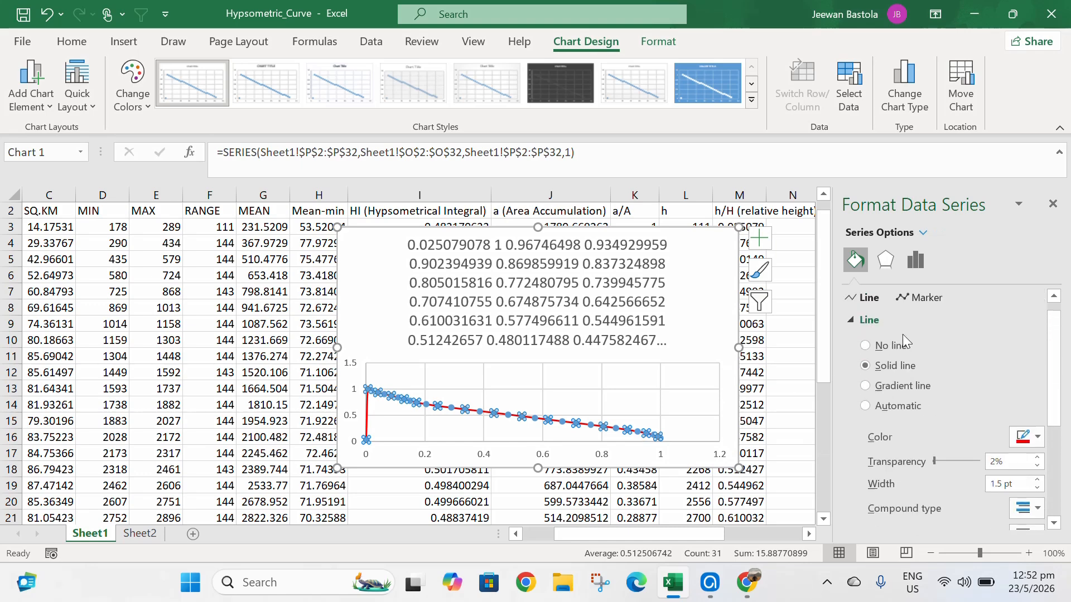
left_click(922, 299)
left_click(865, 392)
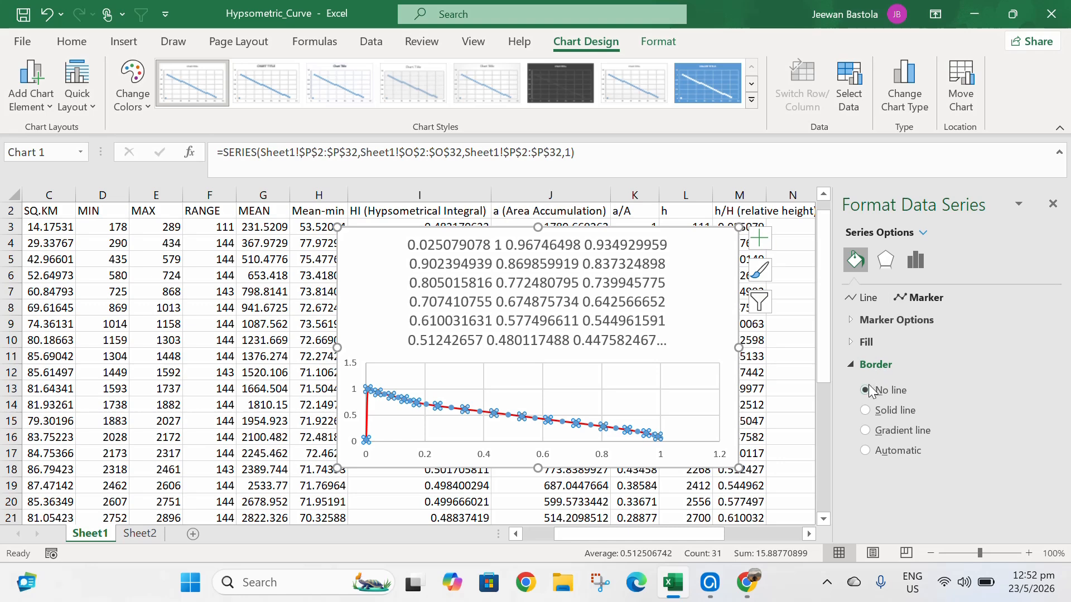
left_click(866, 411)
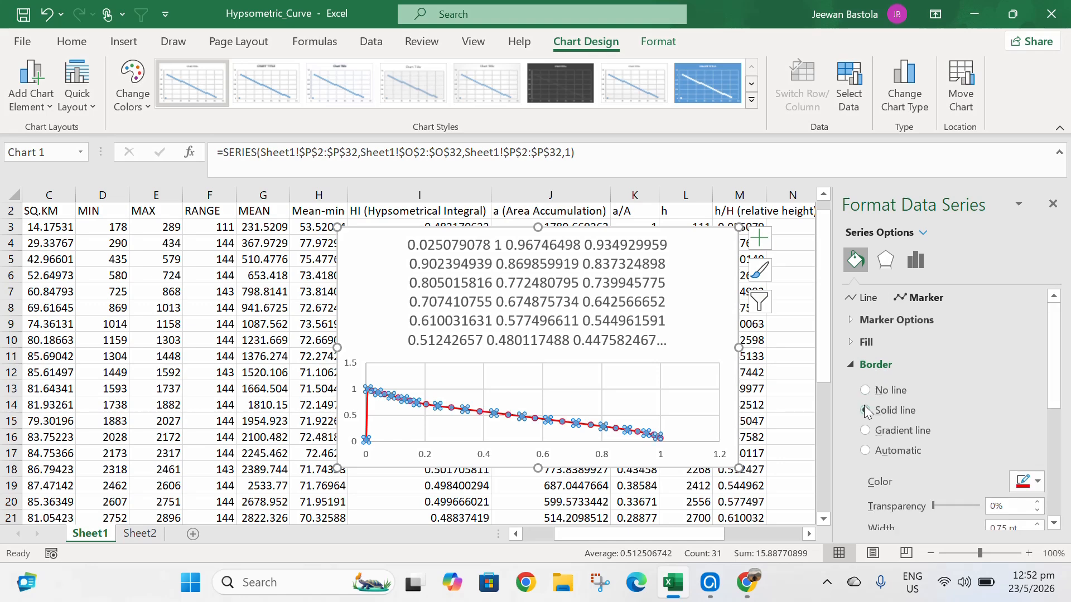
- Remove the data series marker border and set the series markers to none
left_click(865, 390)
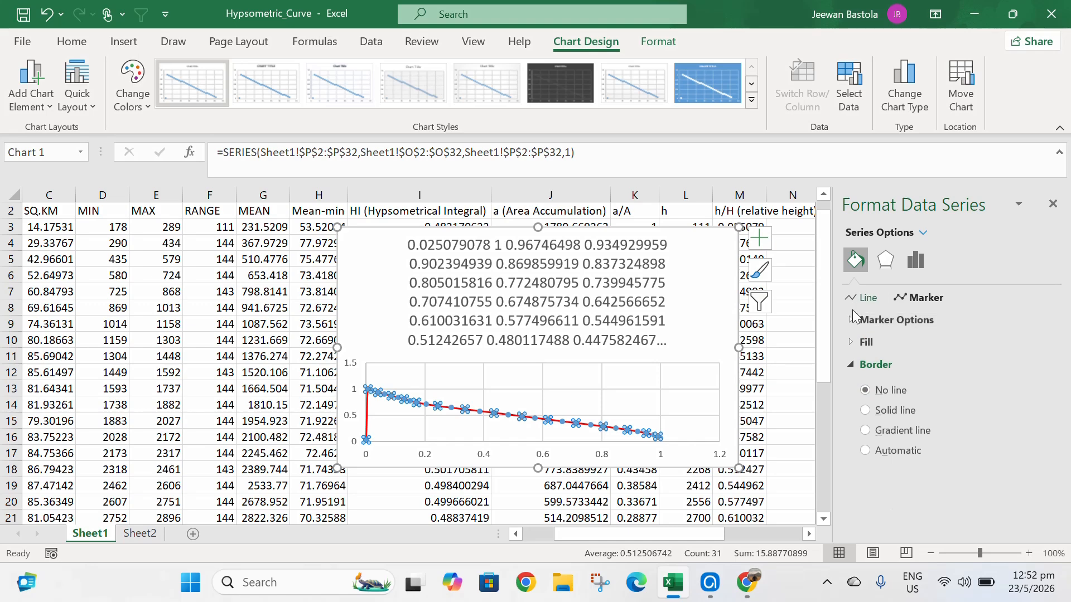
left_click(854, 318)
left_click(867, 364)
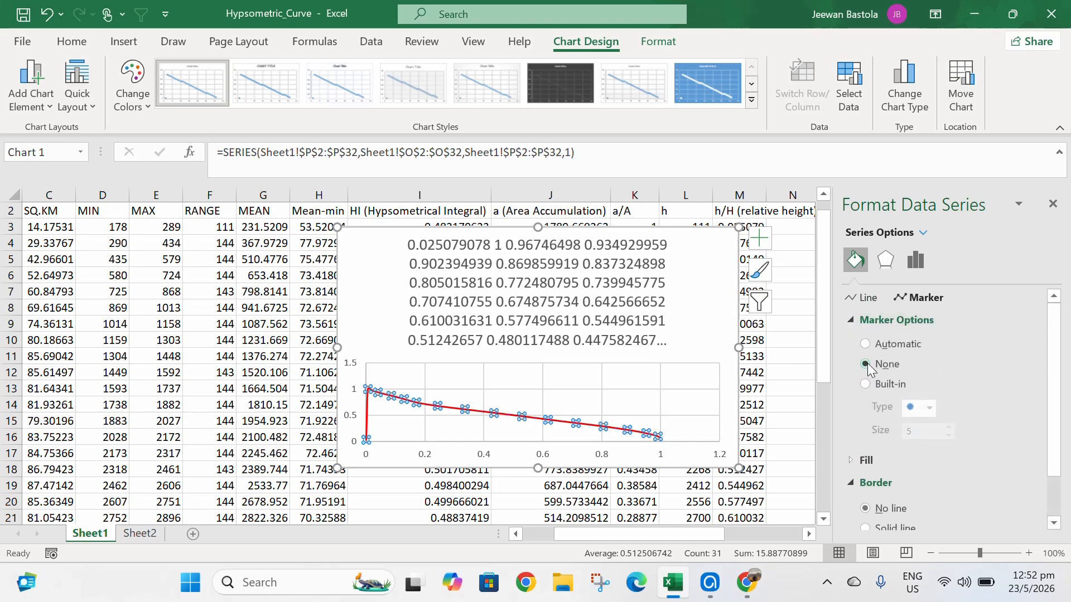
- Delete the chart title
left_click(678, 401)
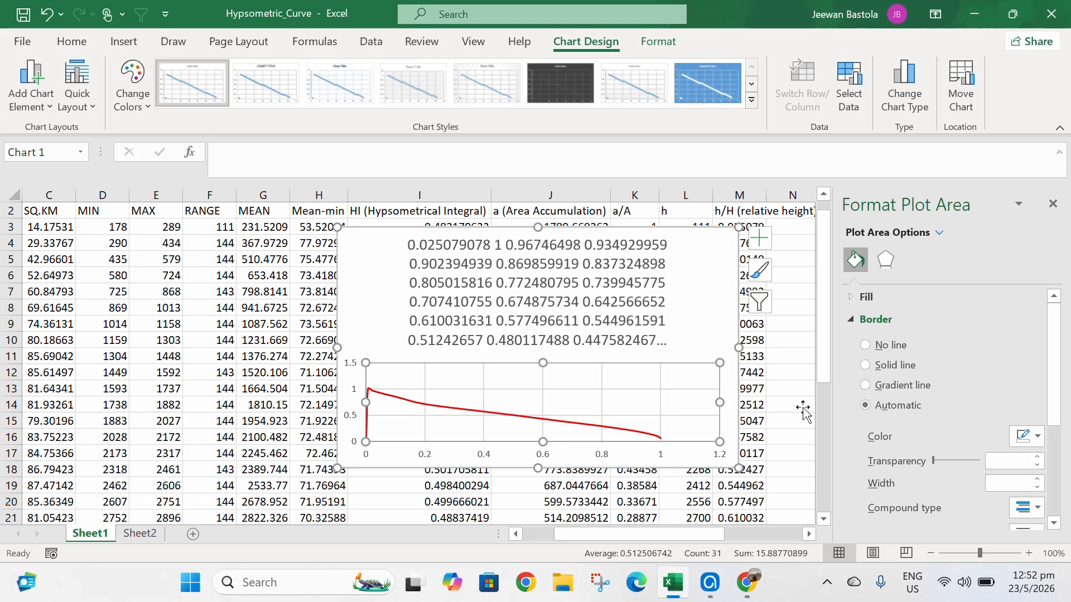
scroll(948, 383, "down", 3)
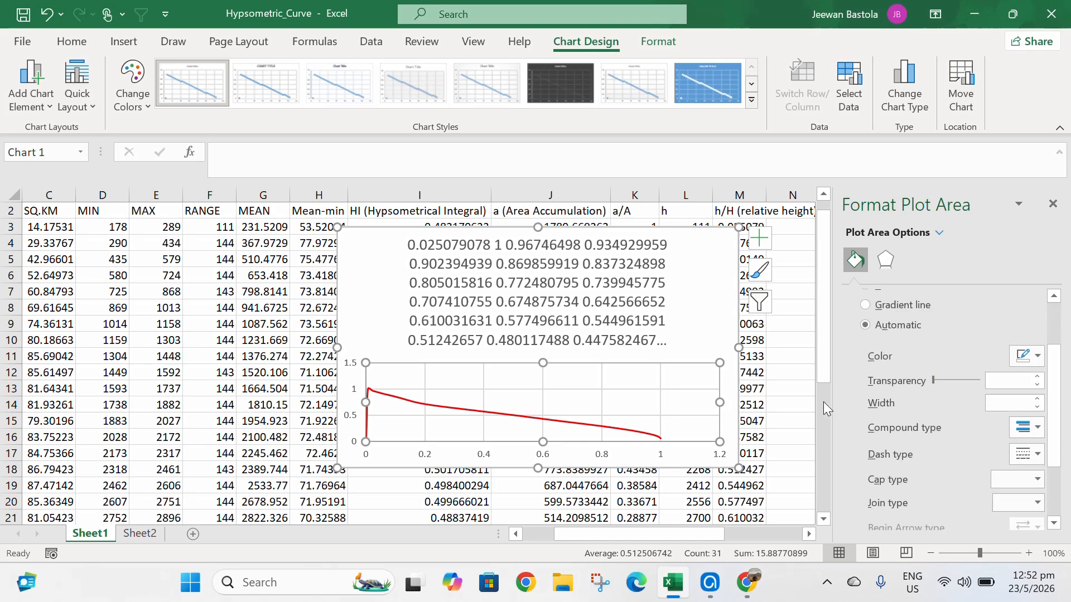
left_click(578, 319)
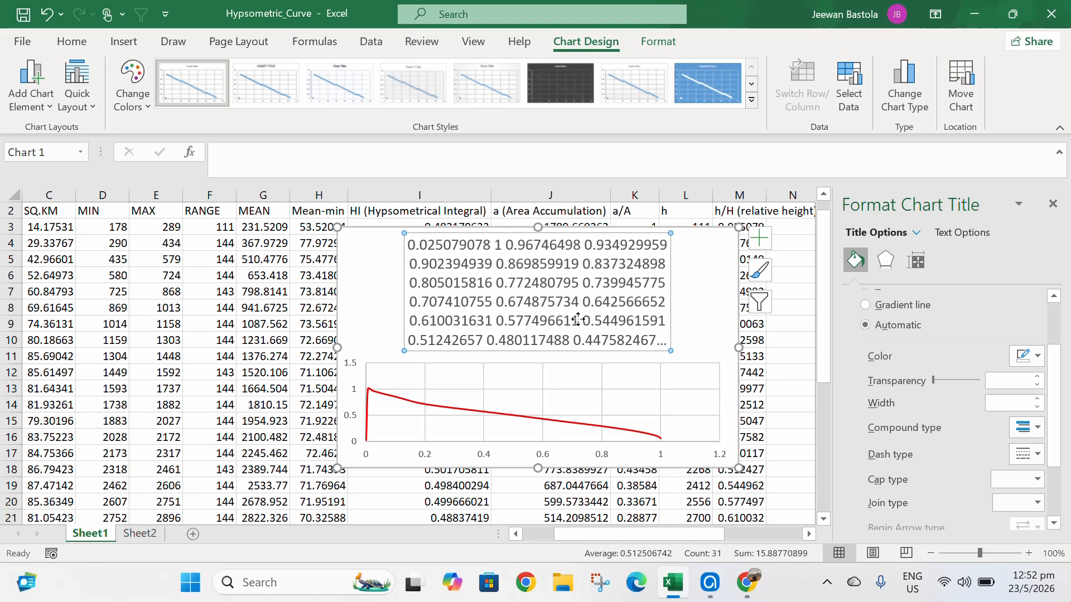
key("Delete")
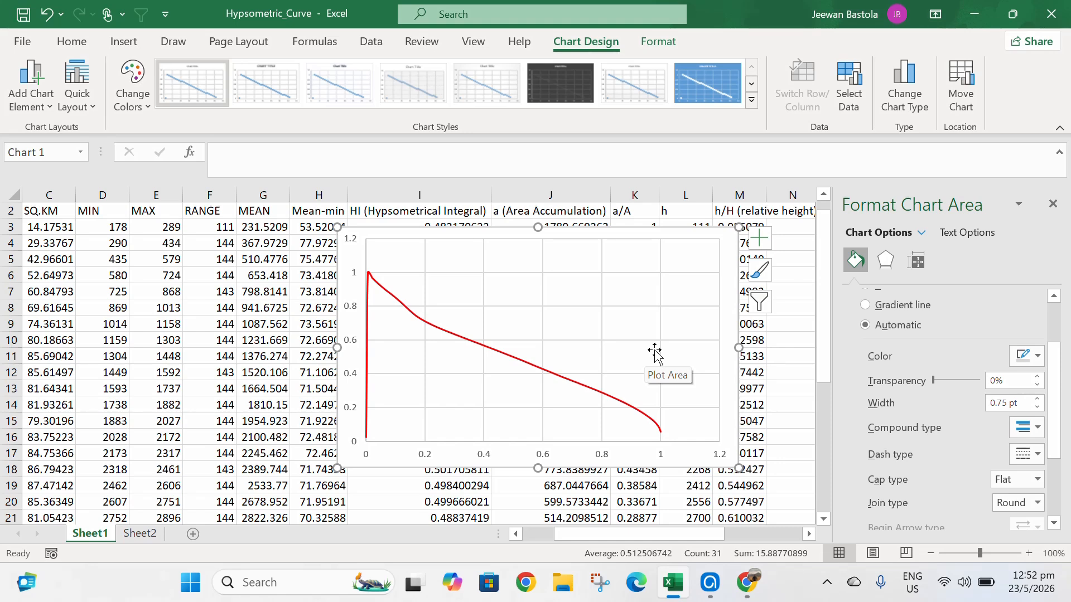
left_click(827, 582)
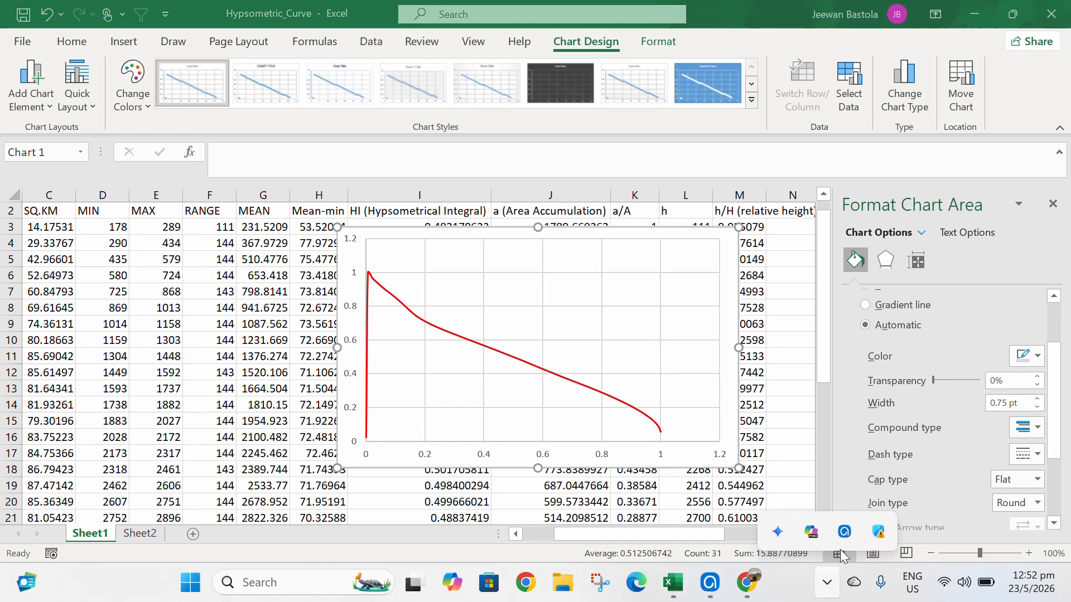
left_click(844, 533)
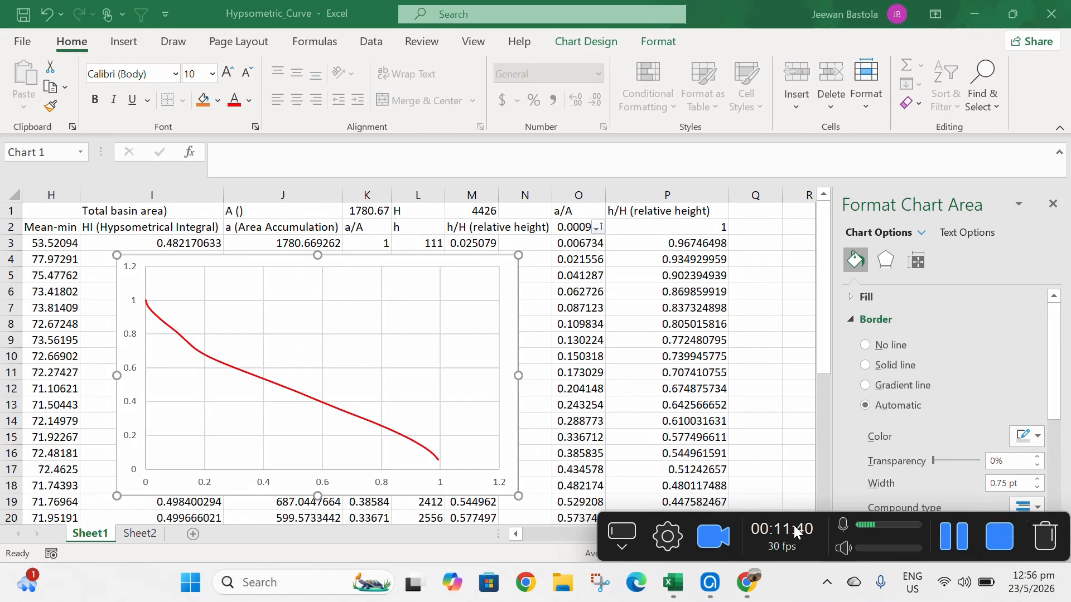
- Add axis titles to the chart
left_click(510, 267)
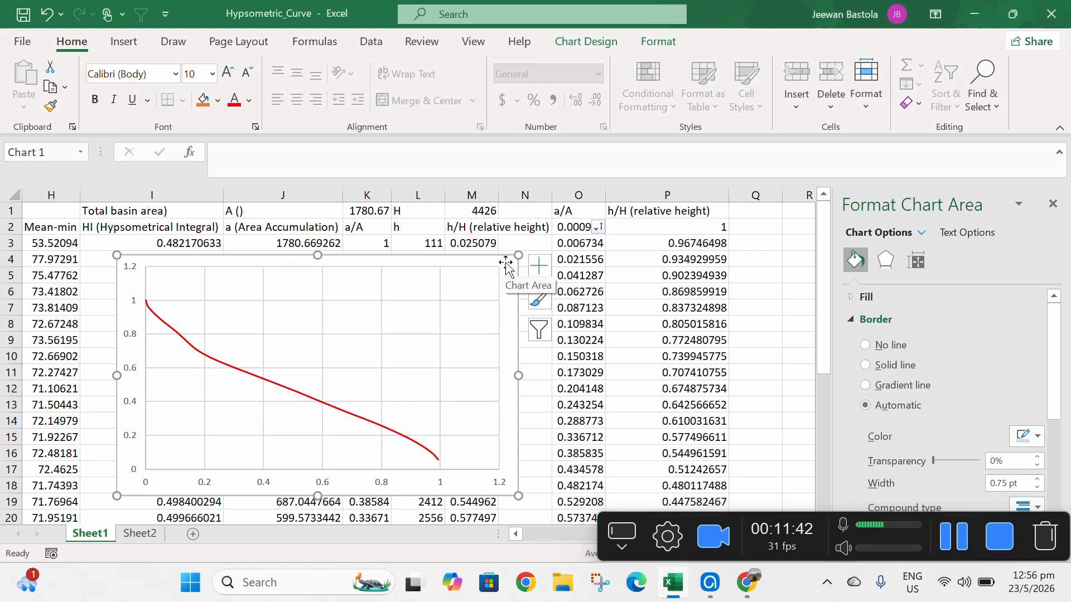
left_click(538, 270)
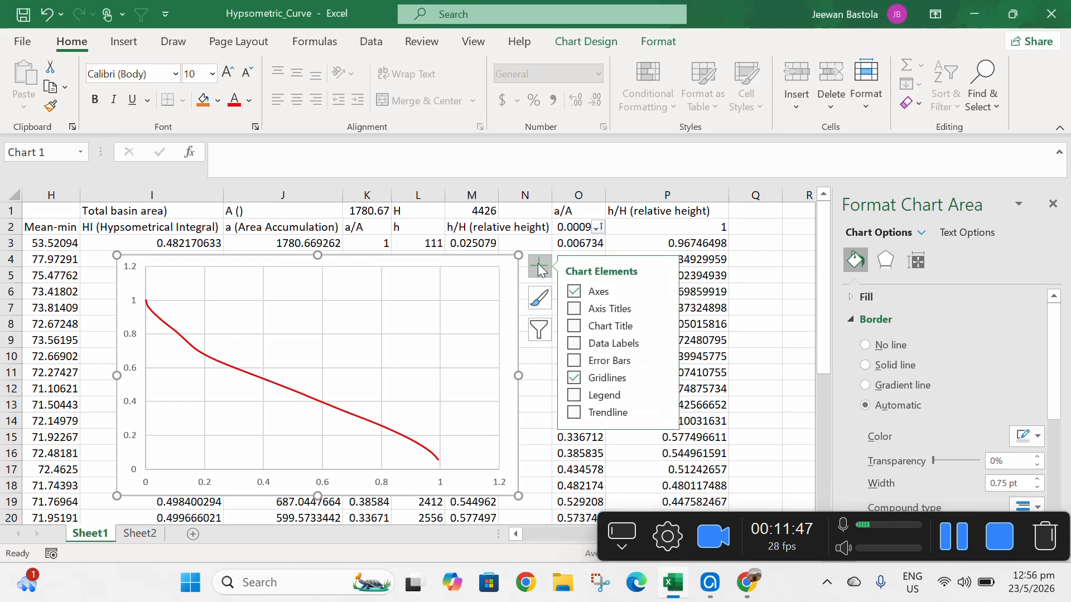
left_click(607, 308)
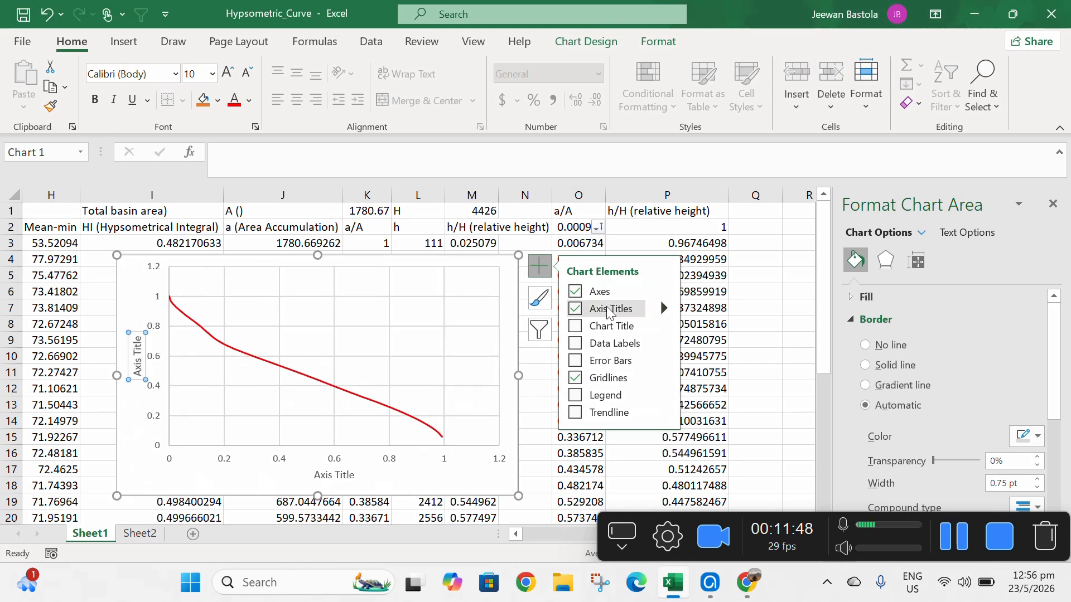
- Set the vertical axis title to "relative height"
left_click(140, 378)
left_click_drag(138, 375, 137, 336)
key("Delete")
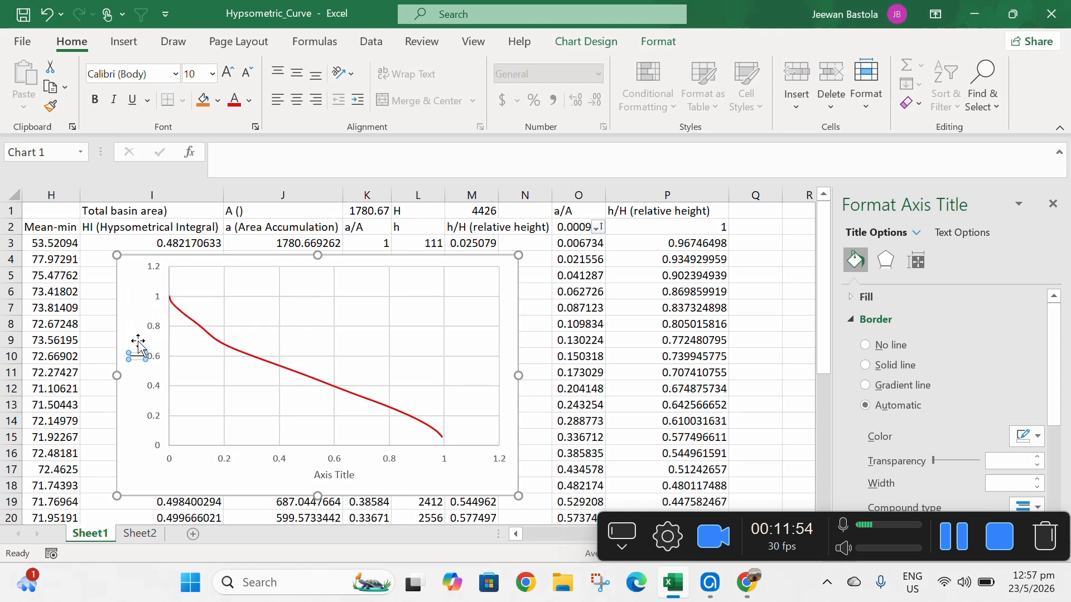
type("rela")
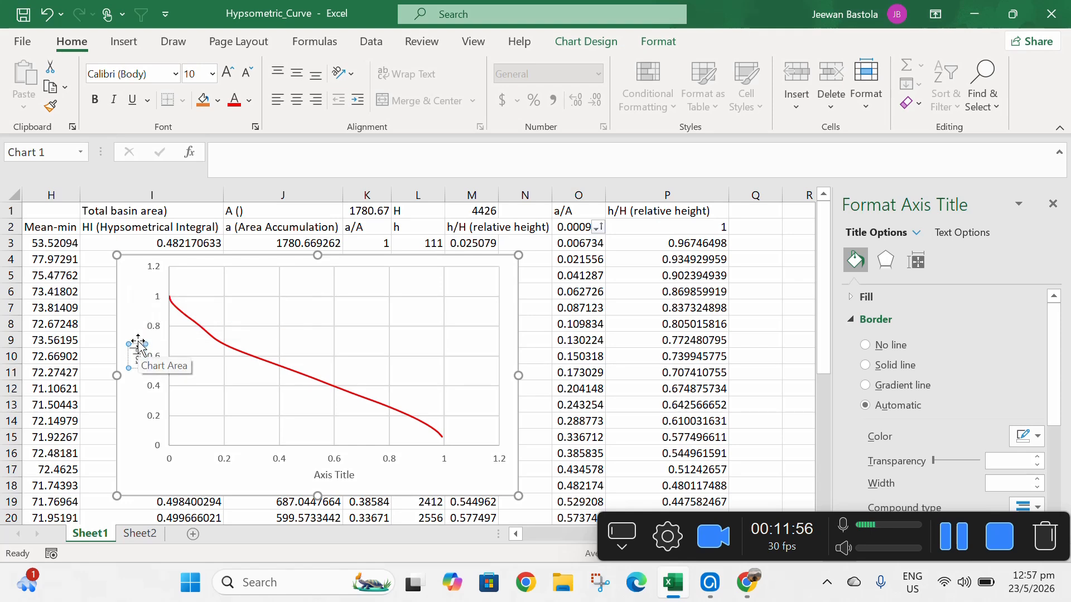
type("tive")
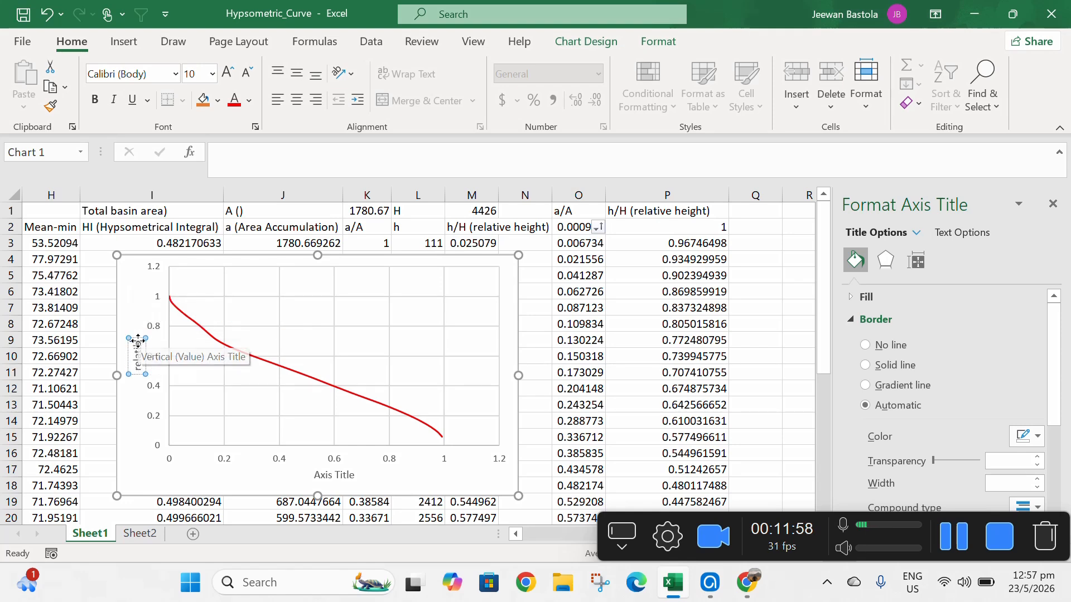
type(" heigh")
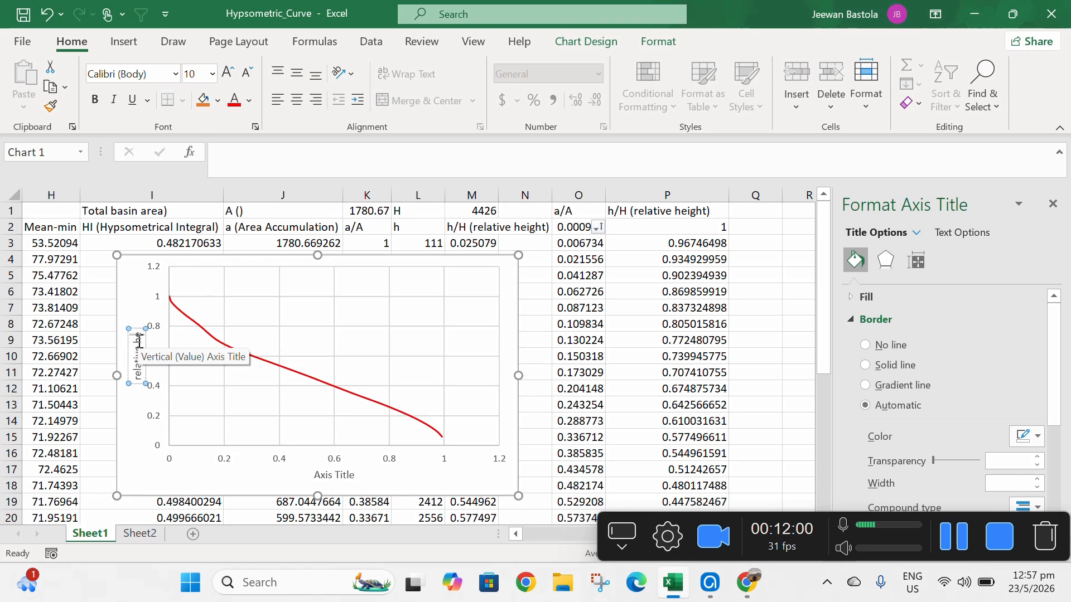
type("t")
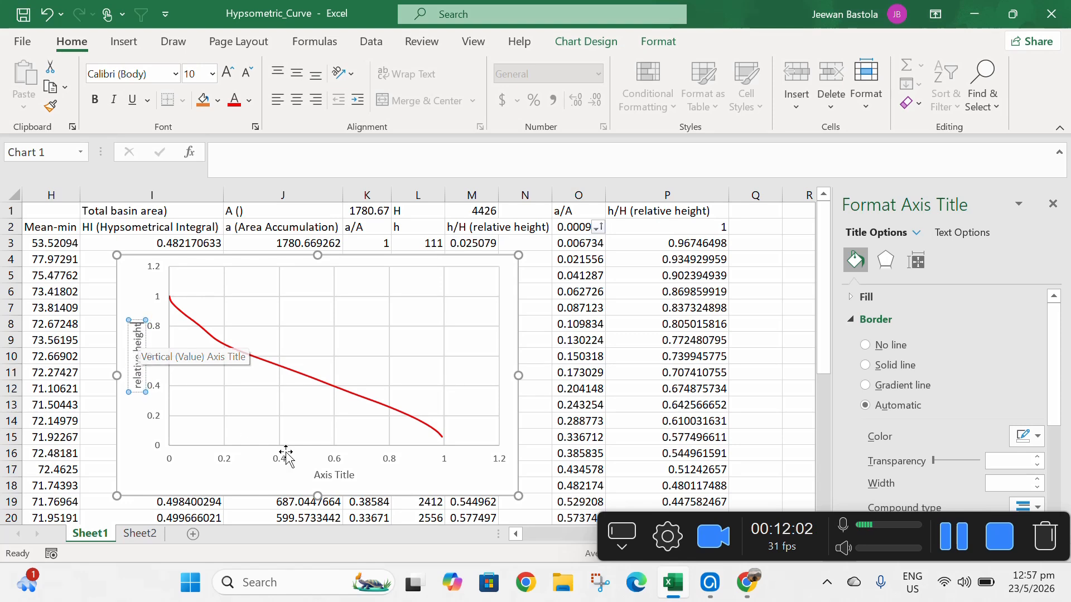
- Set the horizontal axis title to "relative area"
left_click(346, 478)
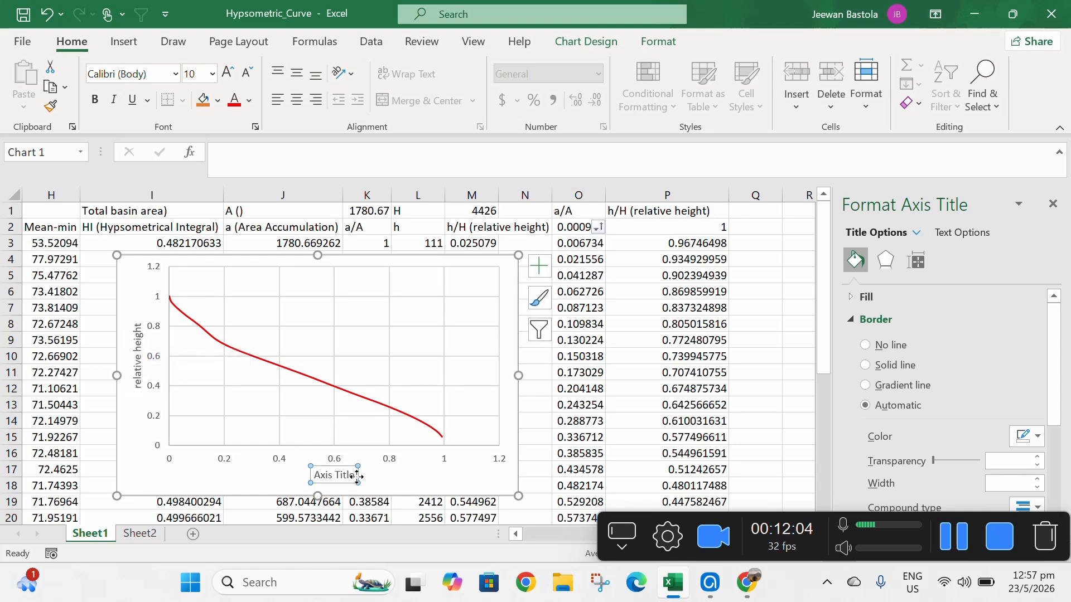
left_click(351, 475)
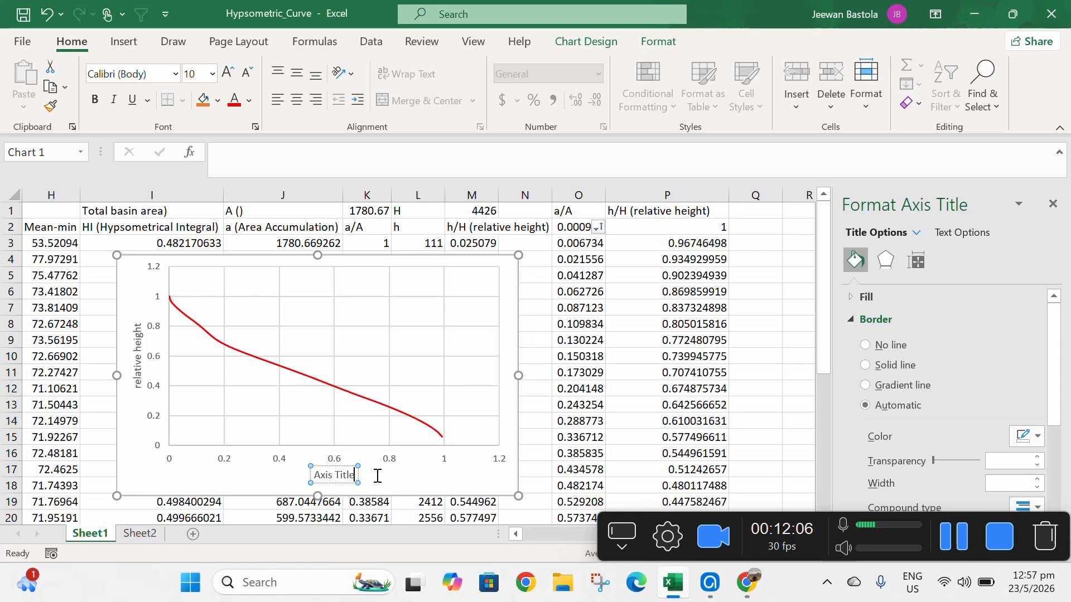
key("BackSpace")
key("BackSpace")
key("BackSpace")
key("BackSpace")
key("BackSpace")
key("BackSpace")
key("BackSpace")
key("BackSpace")
key("BackSpace")
key("BackSpace")
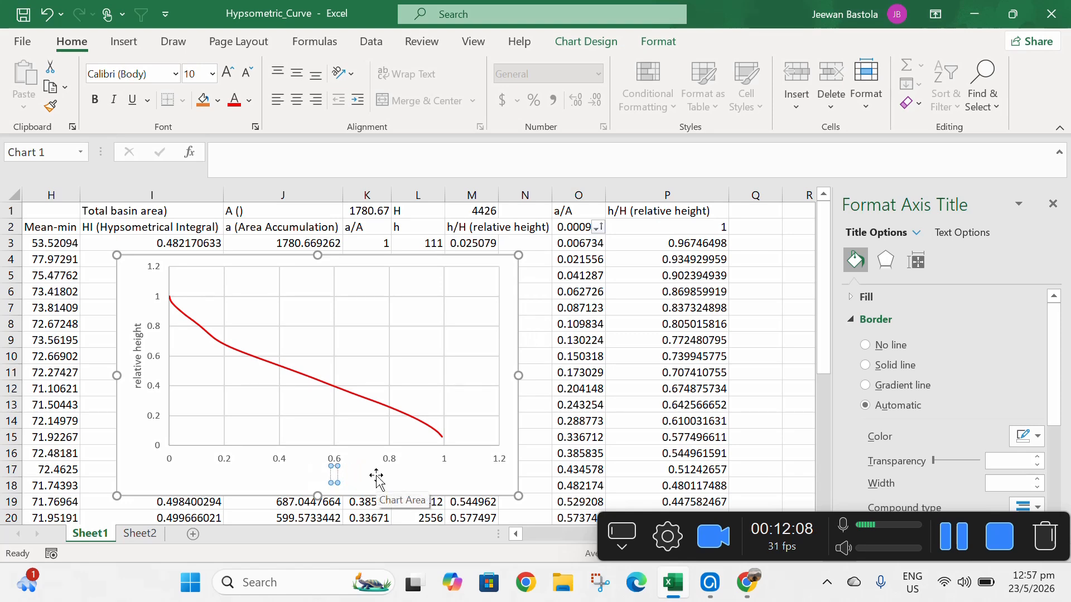
type("rela")
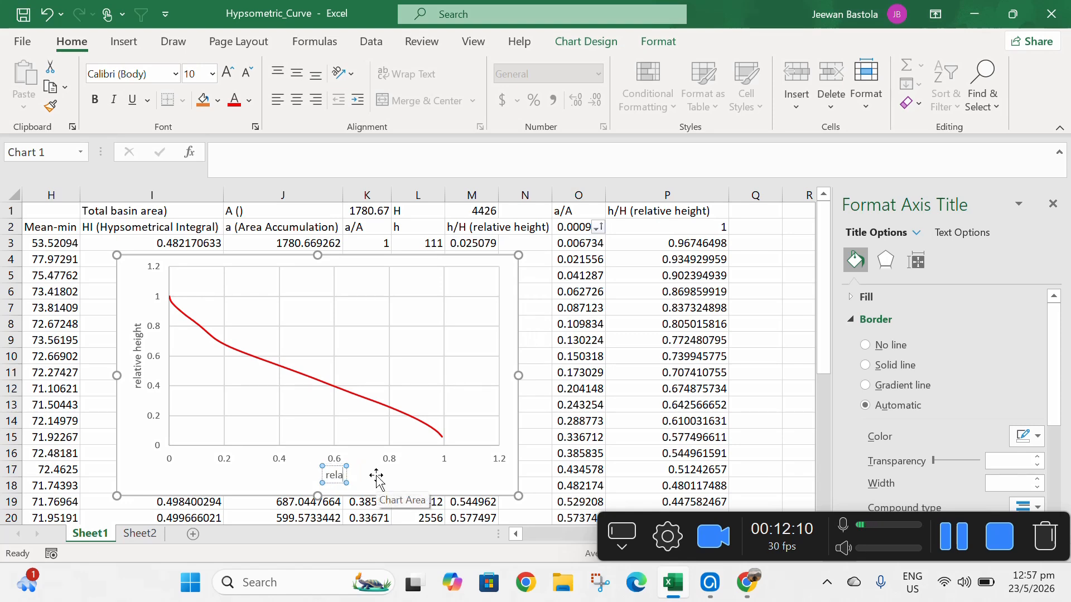
type("tive area")
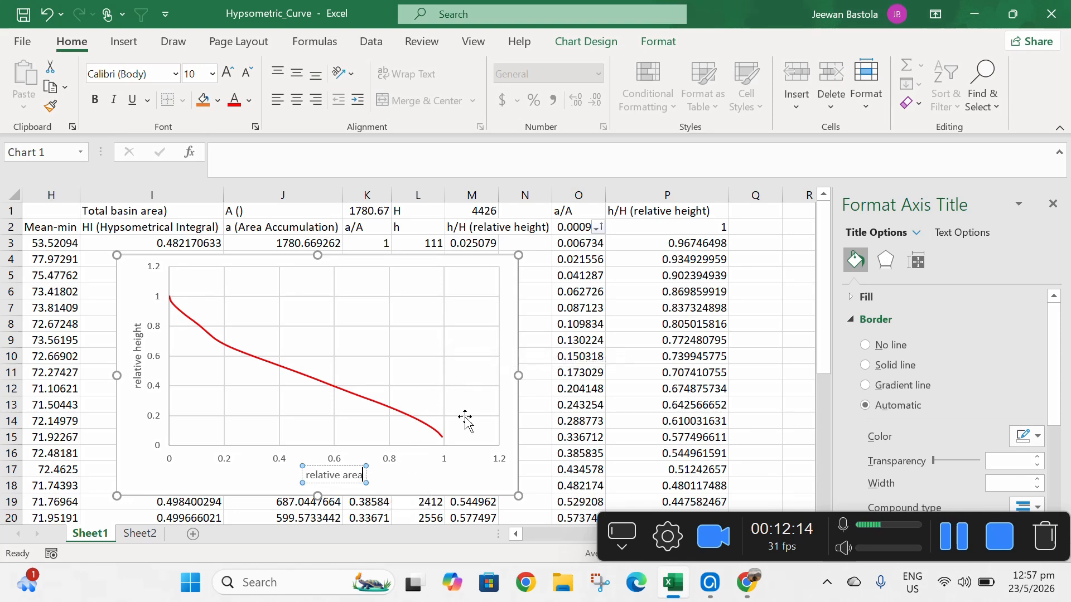
left_click(419, 475)
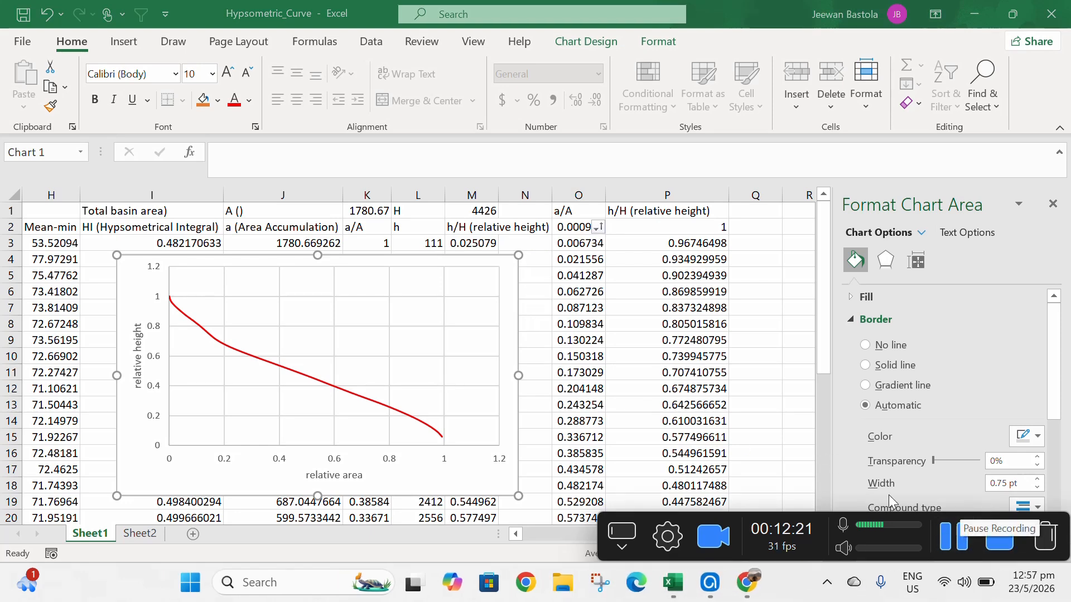
- In Q2 enter the formula =O2*100 to express a/A as a percentage and fill it down the column
left_click(755, 227)
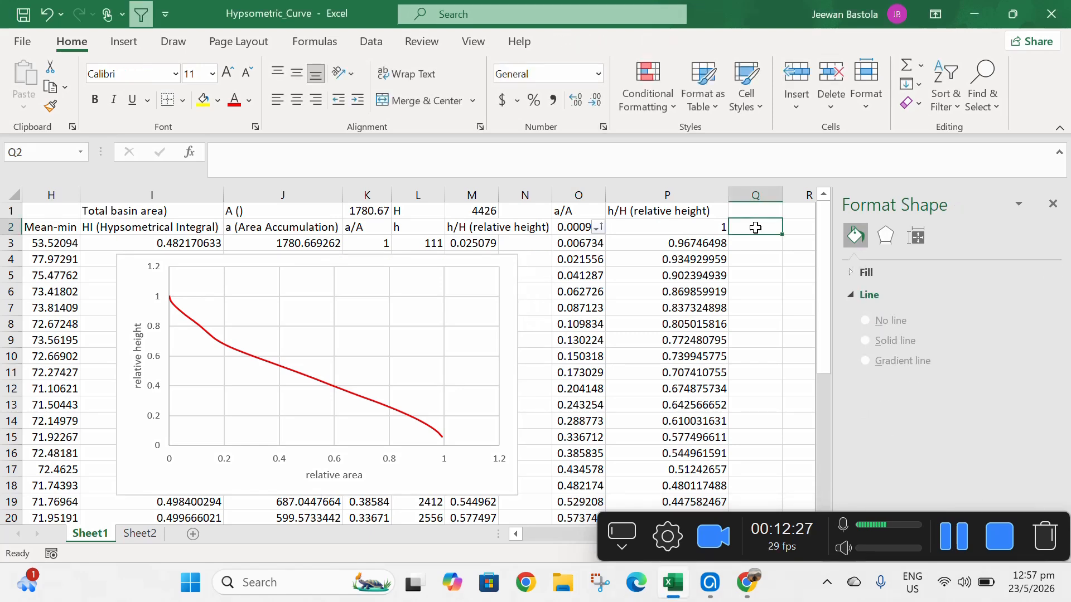
type("=")
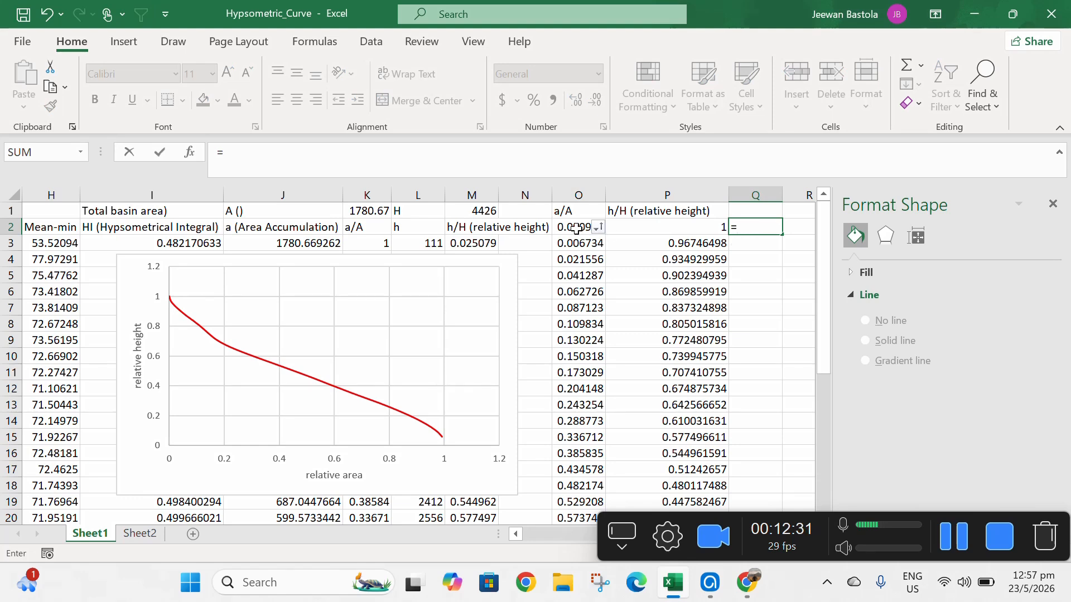
left_click(576, 228)
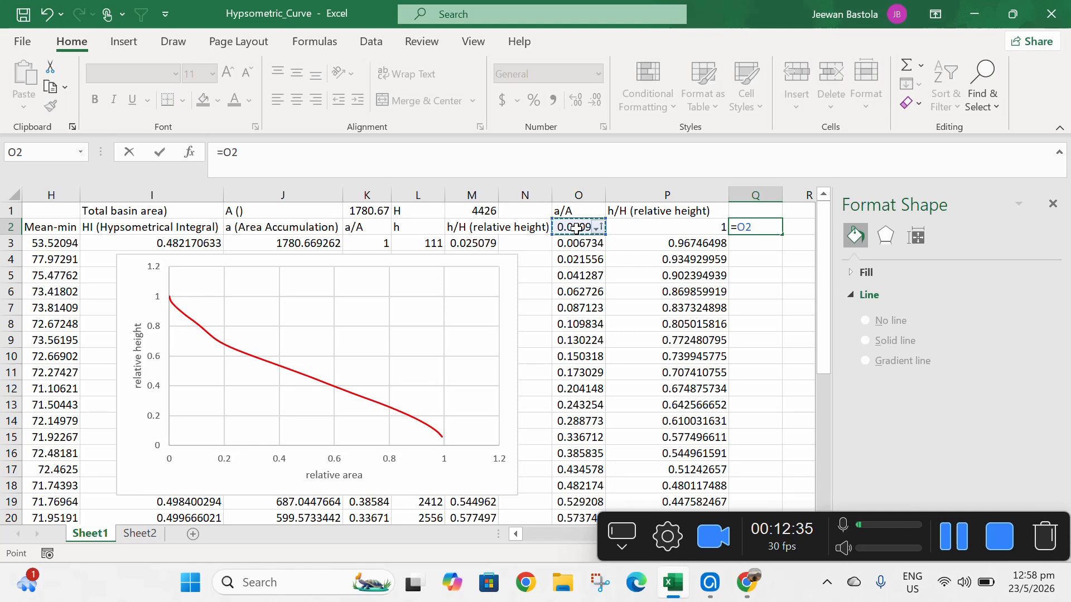
type("/")
type("*")
key("Return")
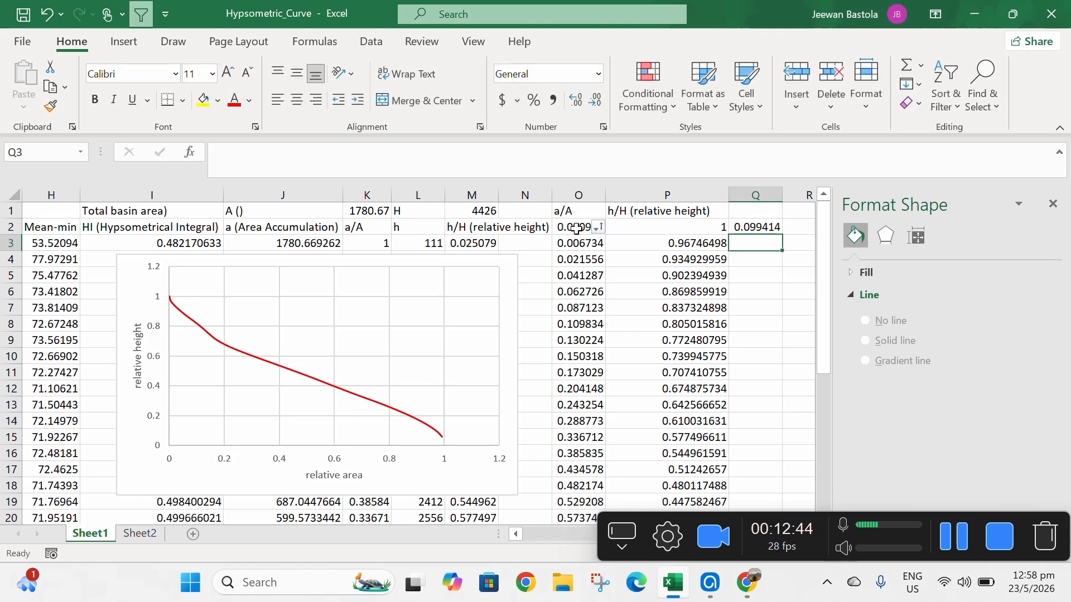
left_click(747, 229)
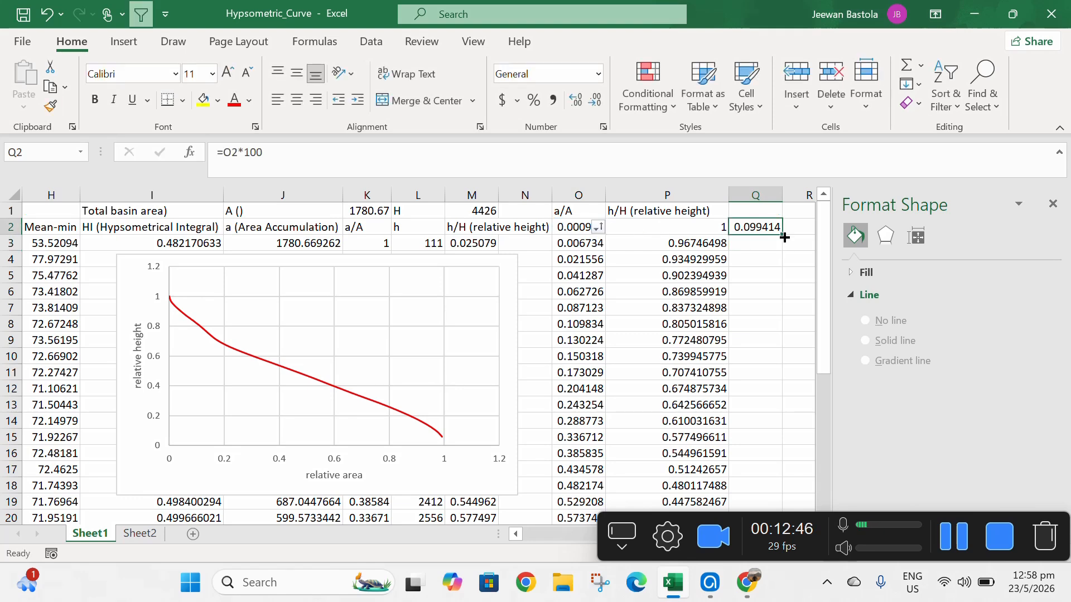
double_click(785, 238)
- In R2 enter the formula =P2*100 to express h/H as a percentage and fill it down the column
left_click(799, 227)
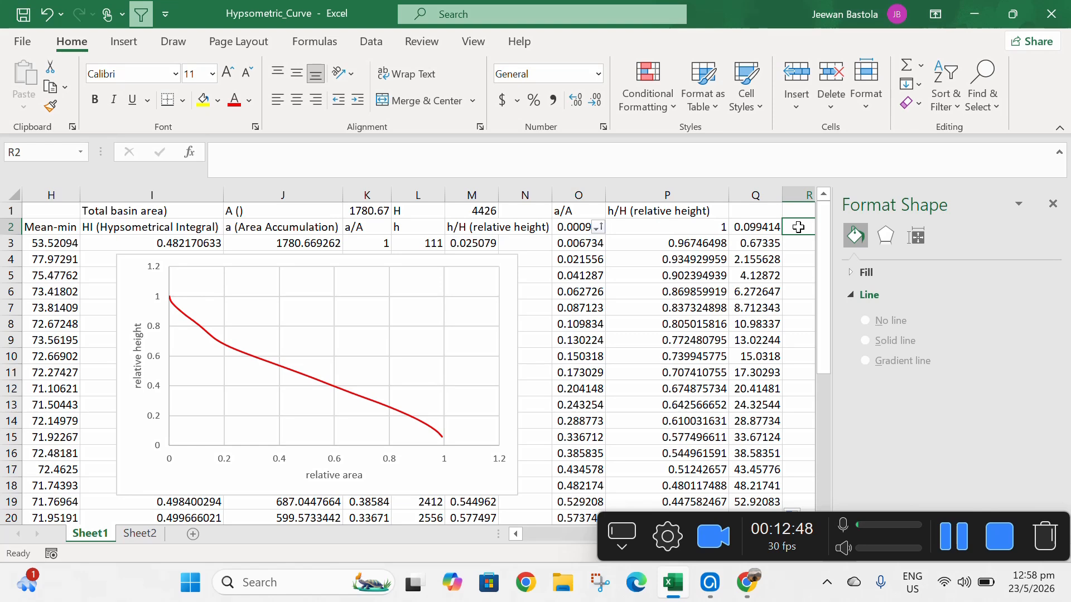
type("=")
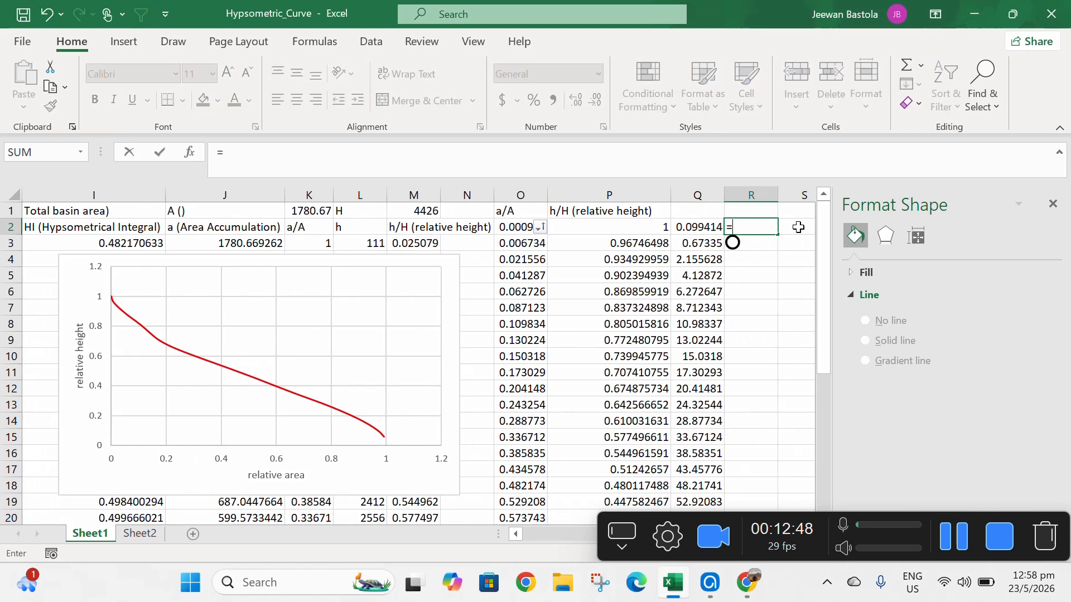
left_click(661, 227)
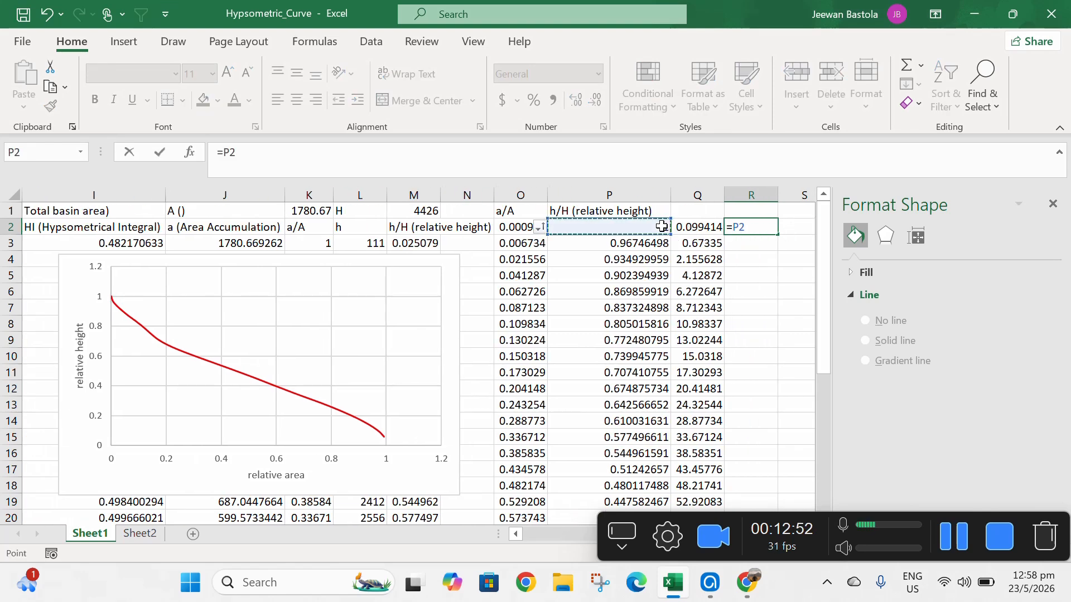
type("*100")
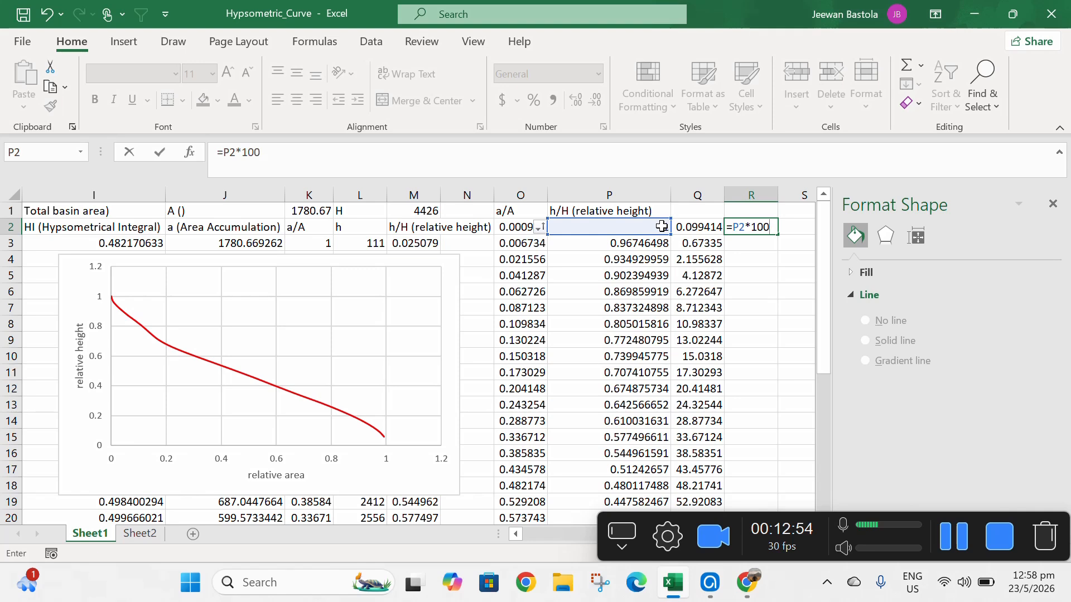
key("Return")
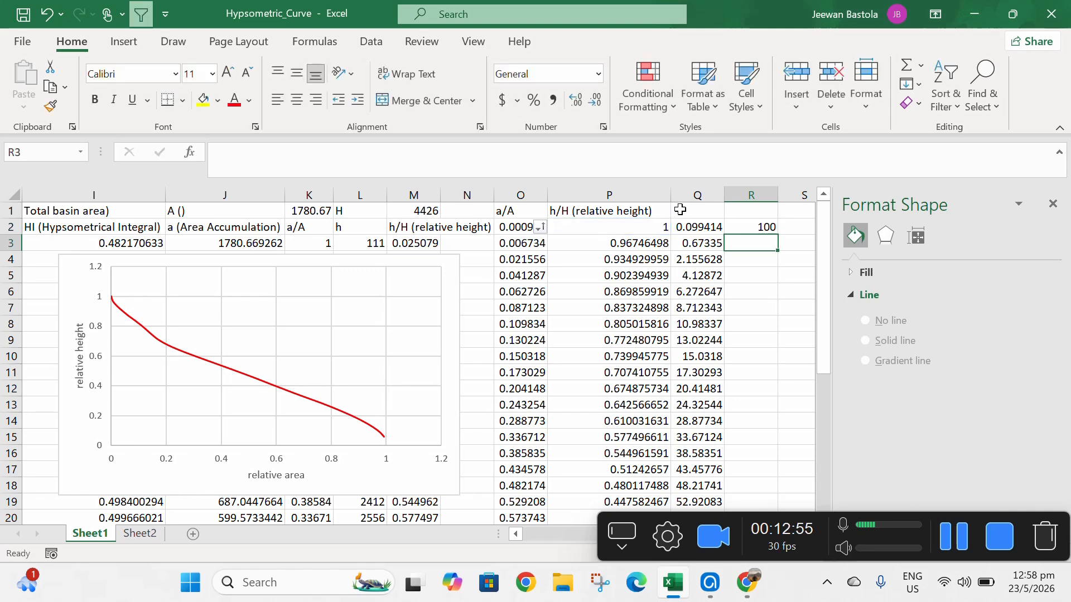
left_click(763, 226)
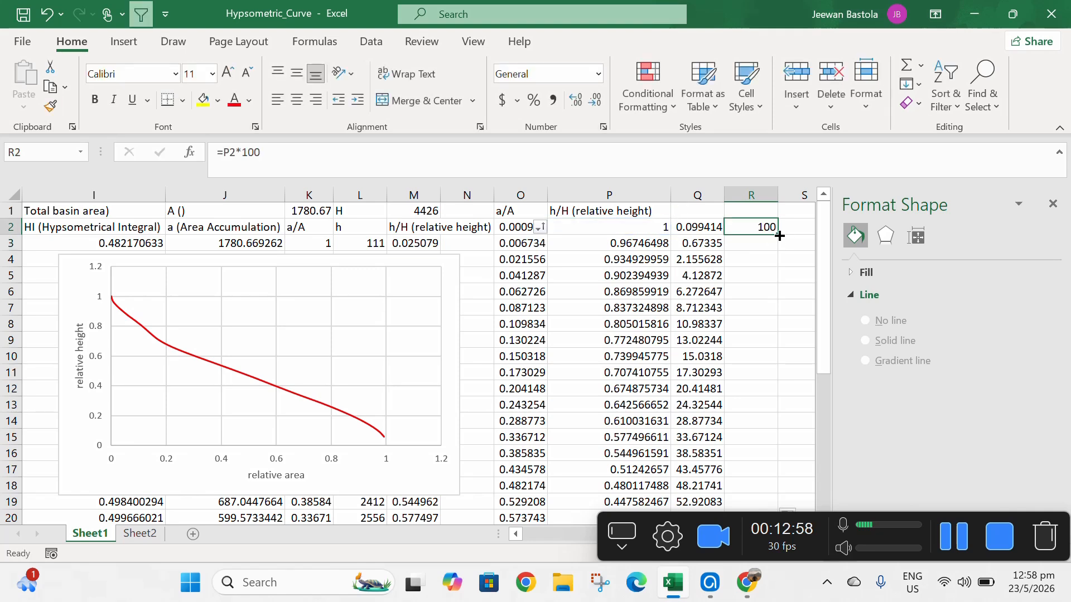
double_click(779, 235)
- Open the chart's data source, edit its series, and set the series name to the range R2:R32
left_click(247, 346)
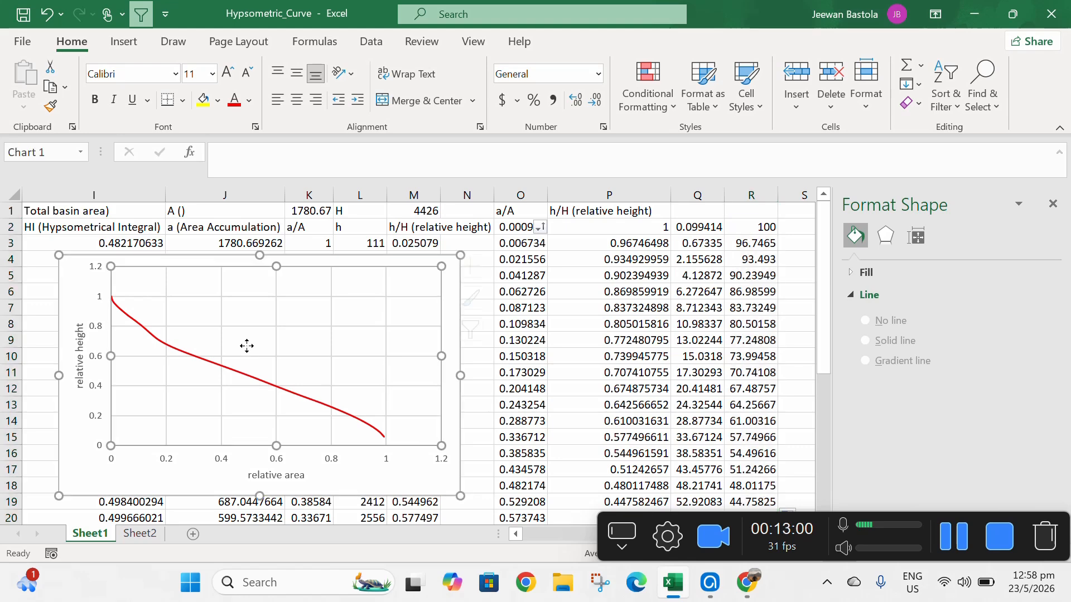
right_click(247, 346)
left_click(327, 464)
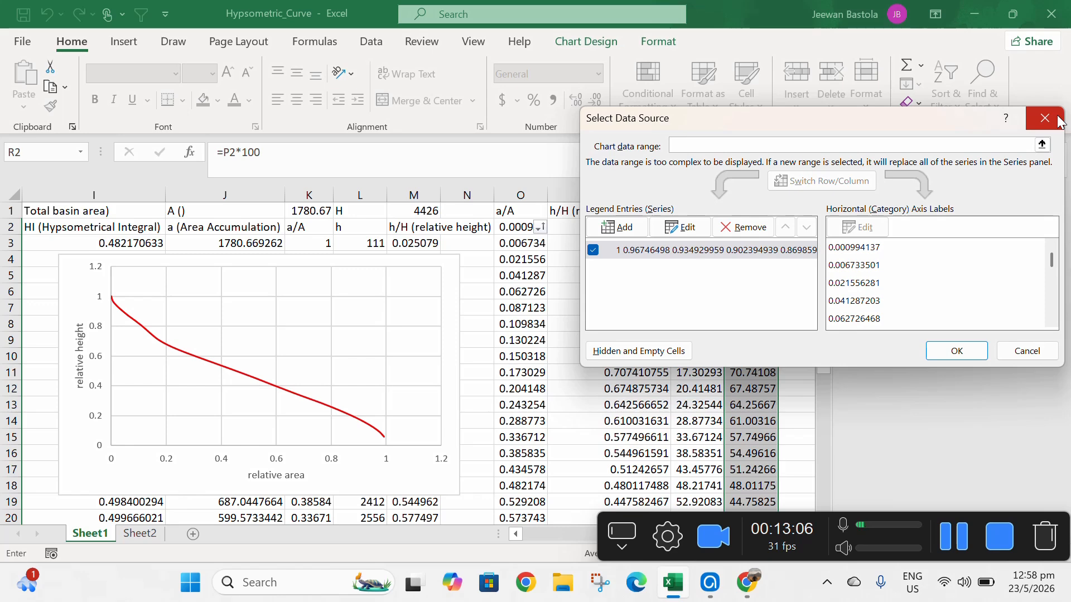
left_click(724, 254)
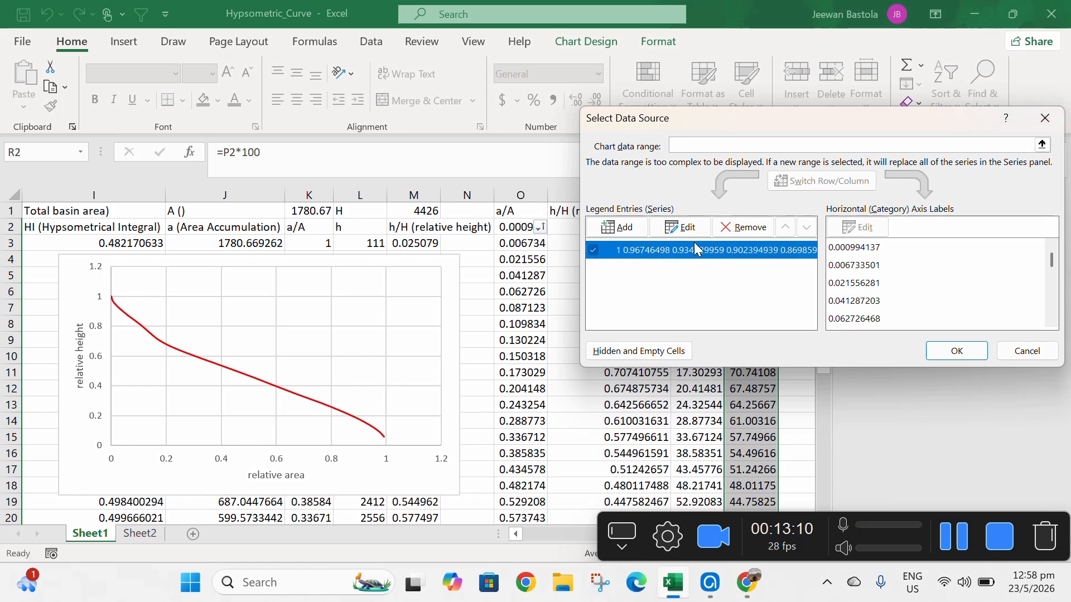
left_click(680, 227)
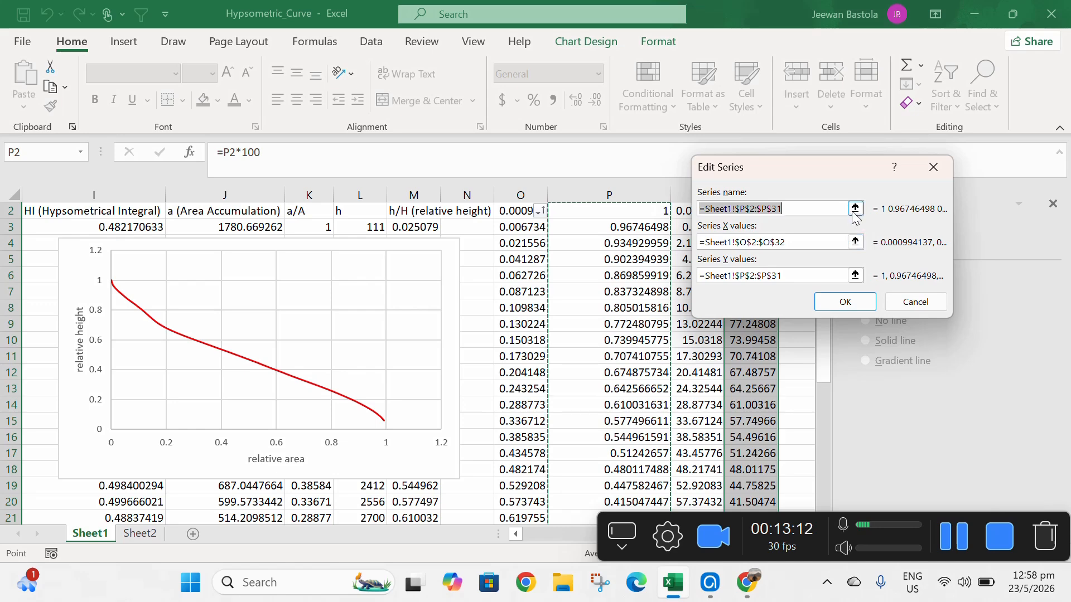
left_click(854, 208)
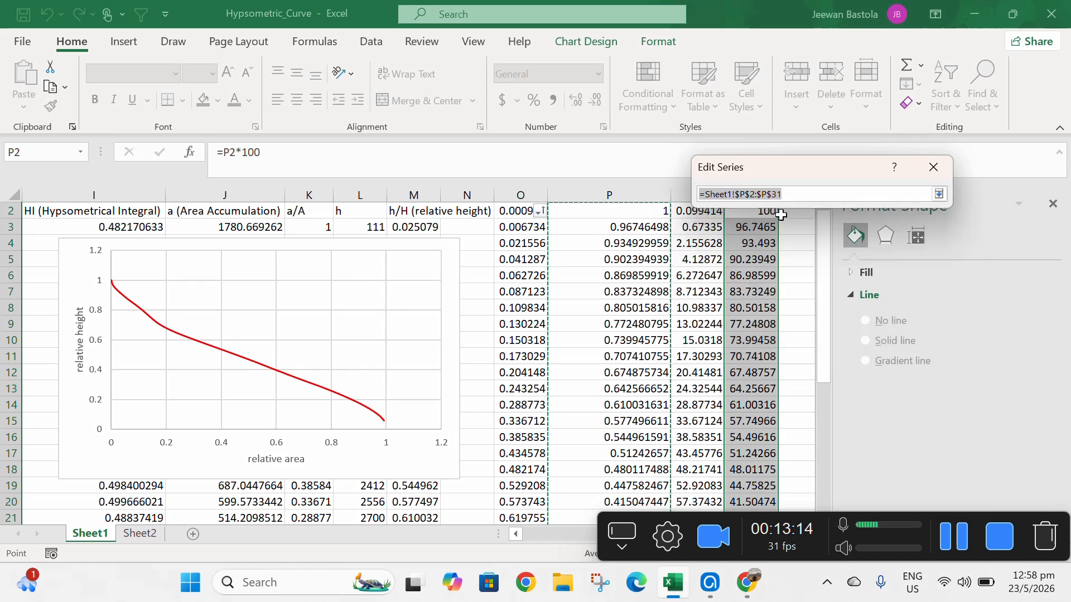
left_click_drag(759, 214, 754, 472)
left_click(939, 195)
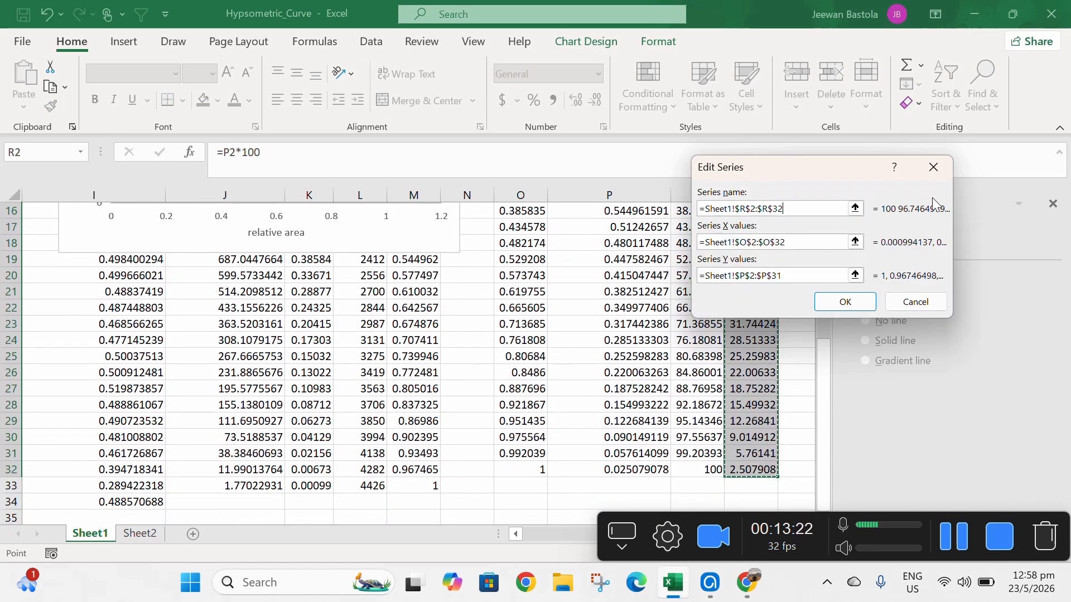
- Set the series X values to the percentage a/A range Q2:Q32
left_click(853, 241)
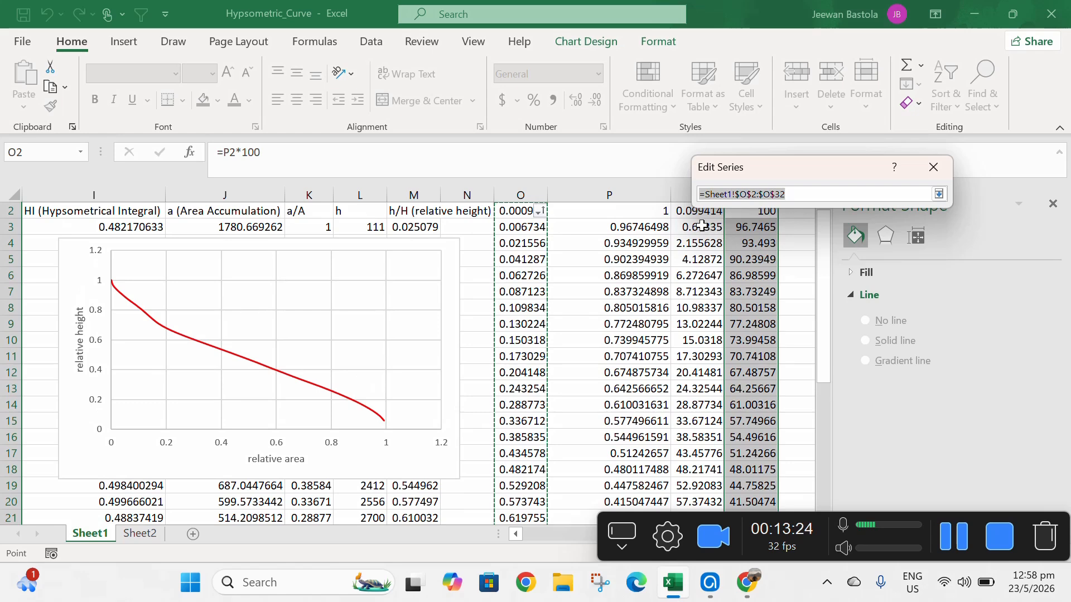
scroll(725, 239, "up", 1)
left_click_drag(695, 230, 695, 324)
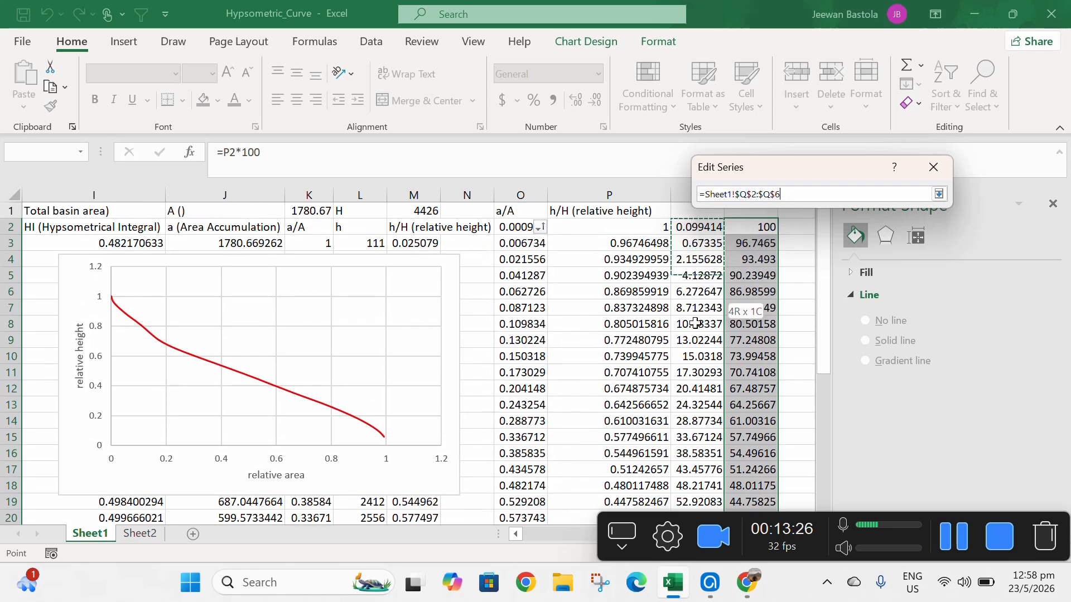
left_click_drag(695, 515, 713, 469)
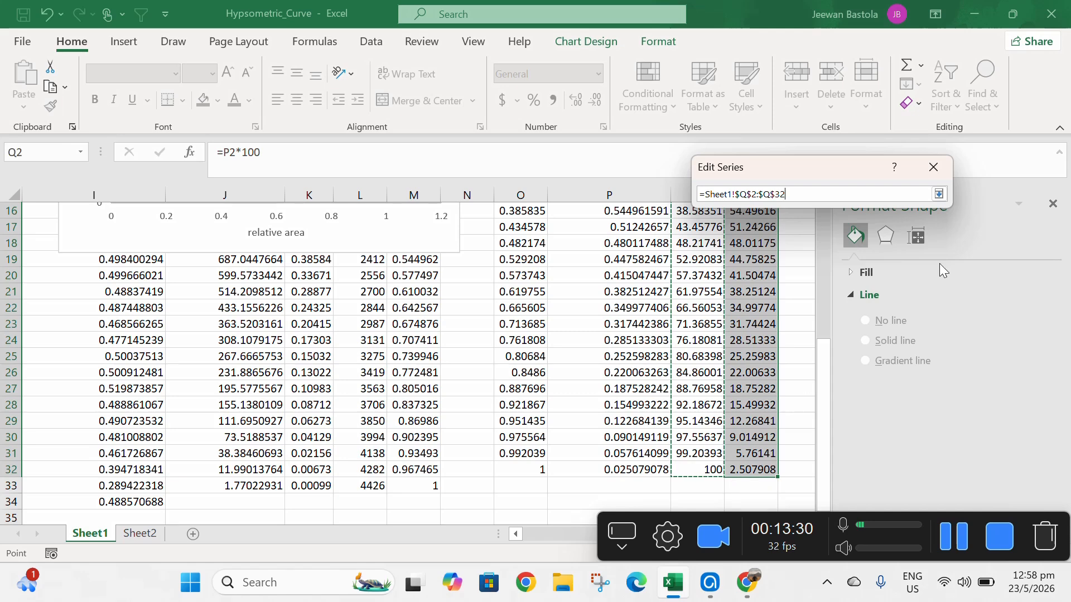
left_click(939, 194)
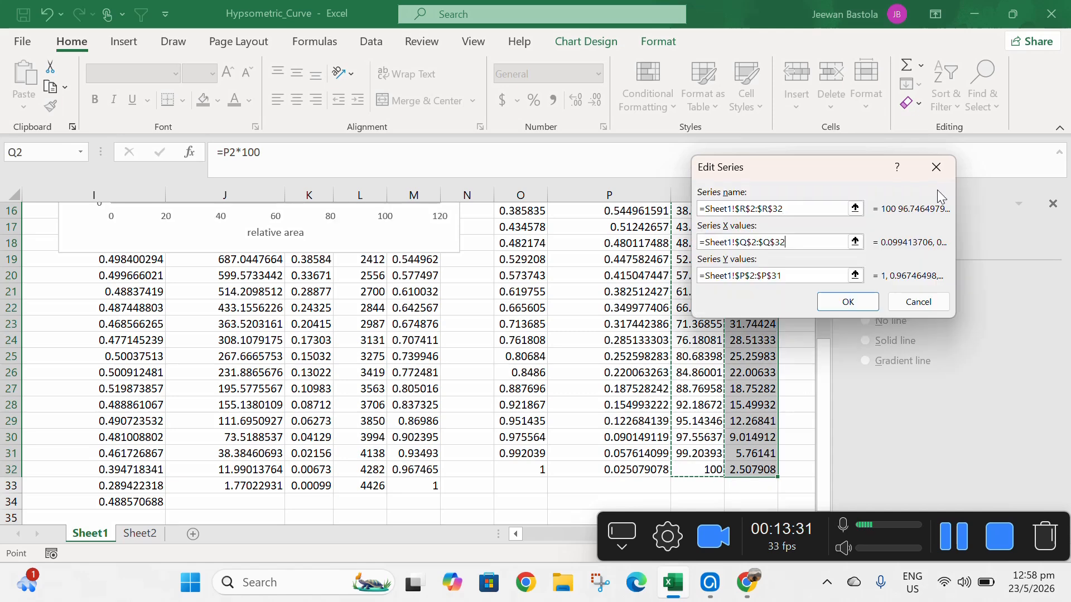
- Set the series Y values to the percentage h/H range R2:R32 and confirm the data source
left_click(855, 275)
scroll(759, 299, "up", 1)
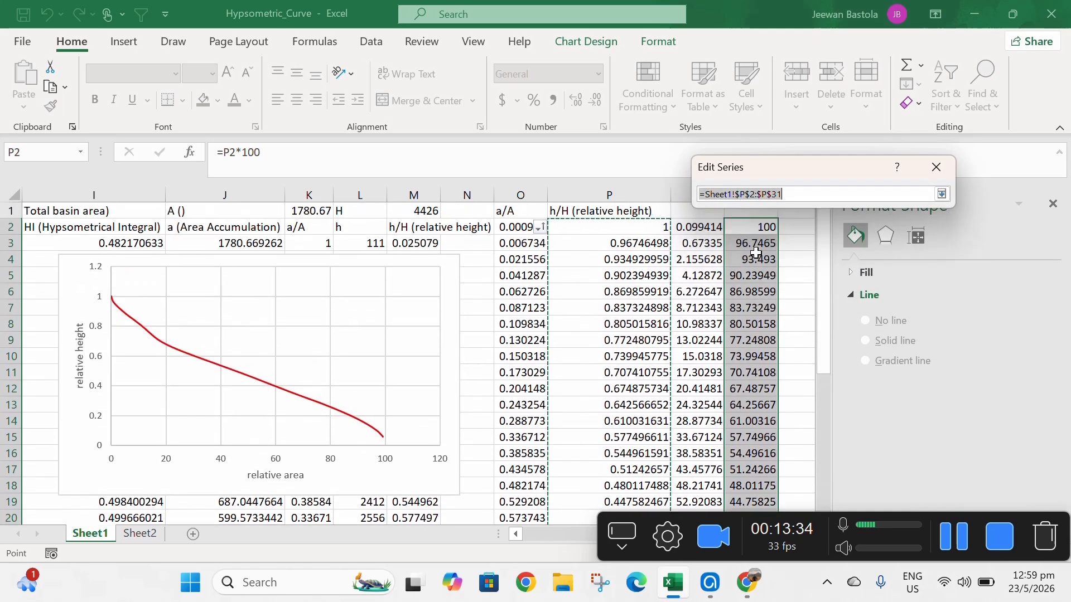
left_click_drag(753, 227, 758, 485)
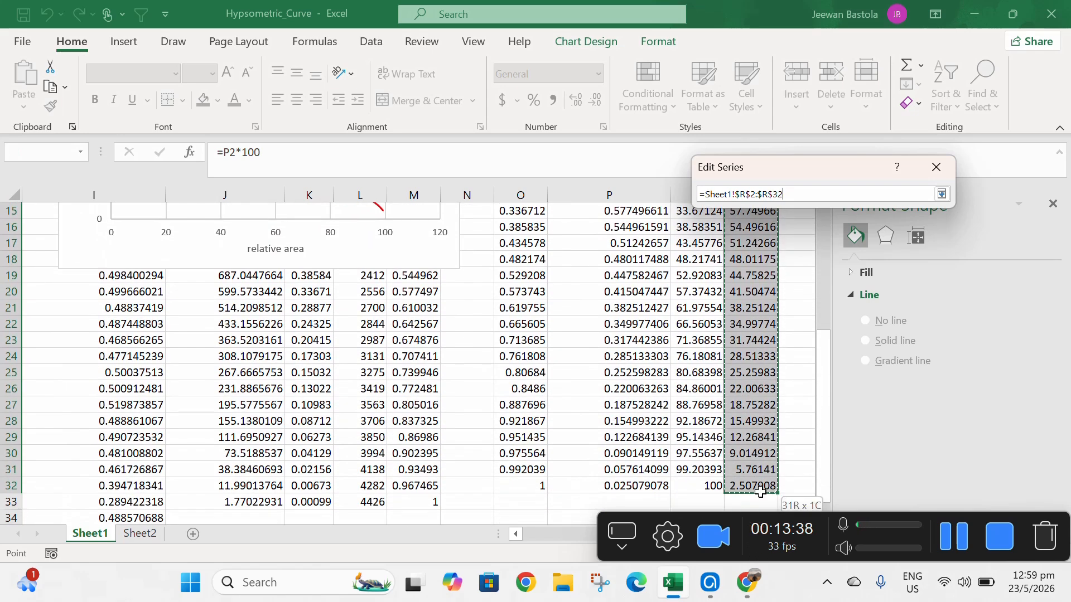
left_click(941, 194)
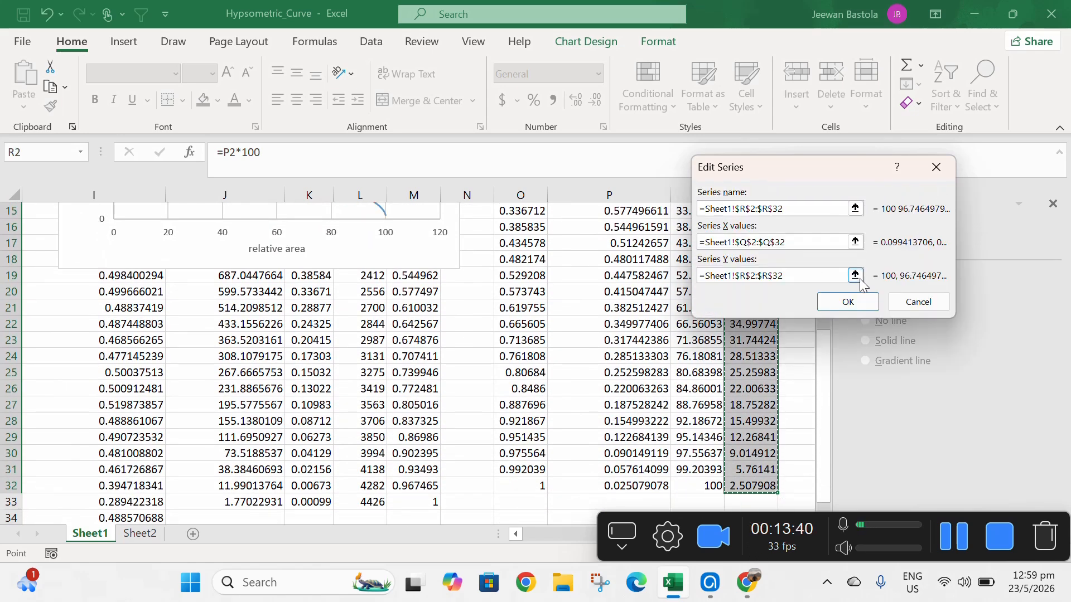
left_click(849, 302)
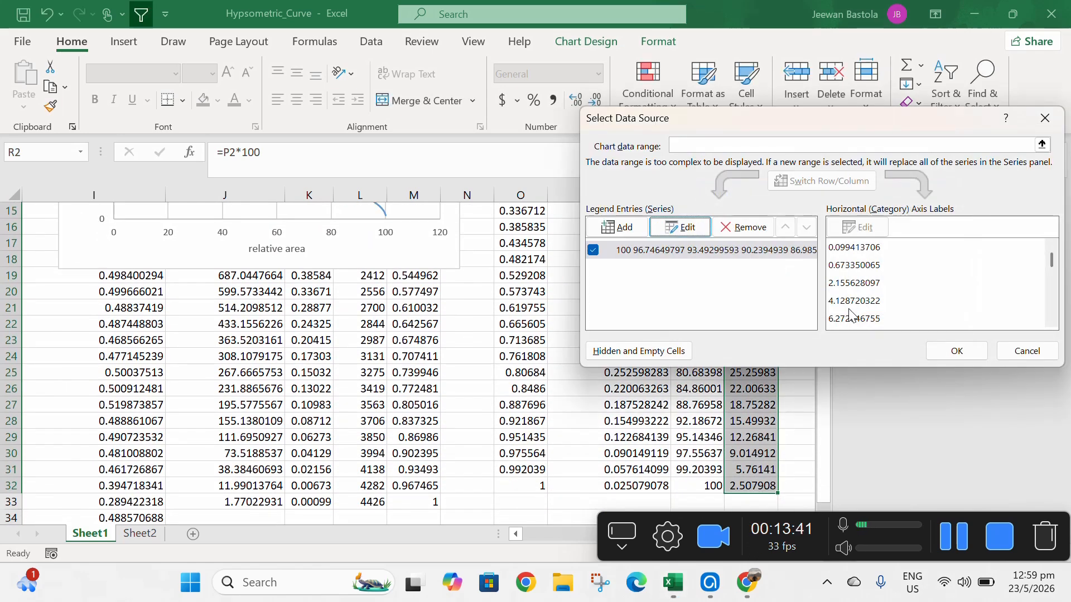
left_click(969, 355)
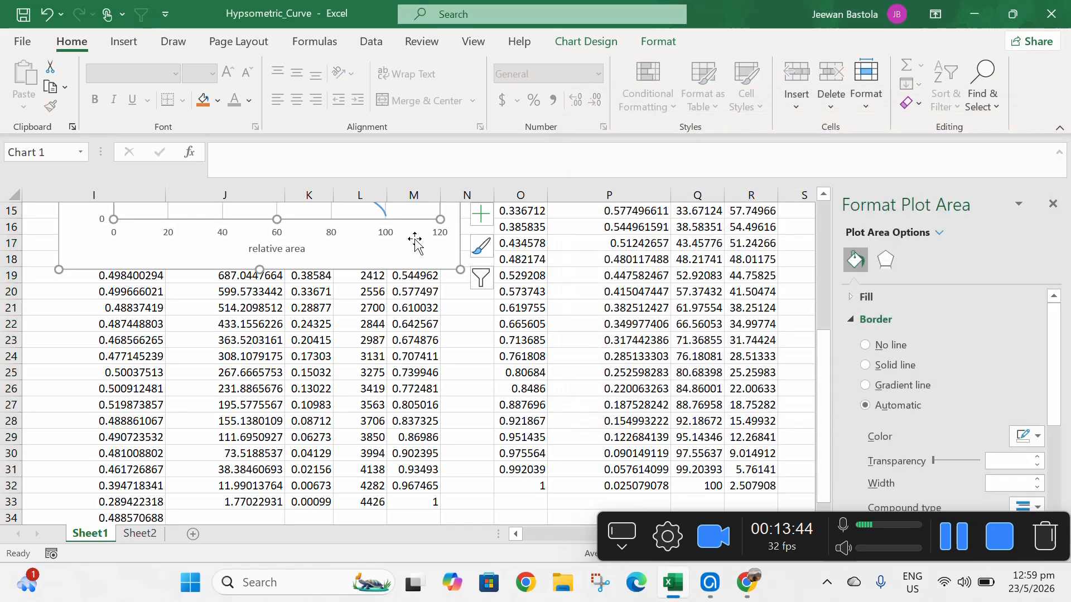
- Move the chart to sit over columns J to P near the top of the sheet
scroll(491, 297, "up", 5)
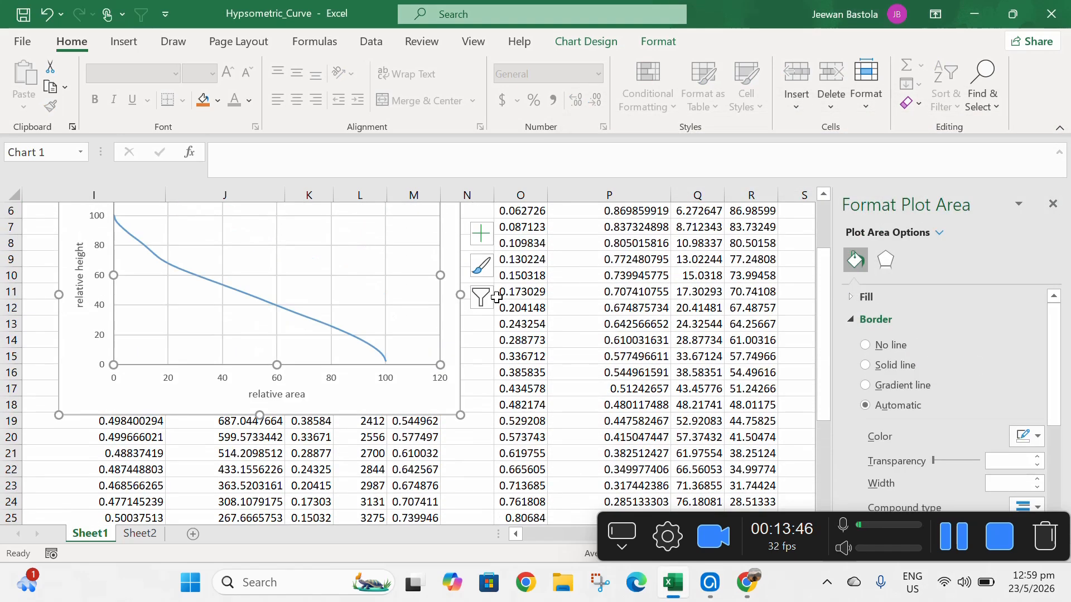
left_click_drag(380, 259, 566, 267)
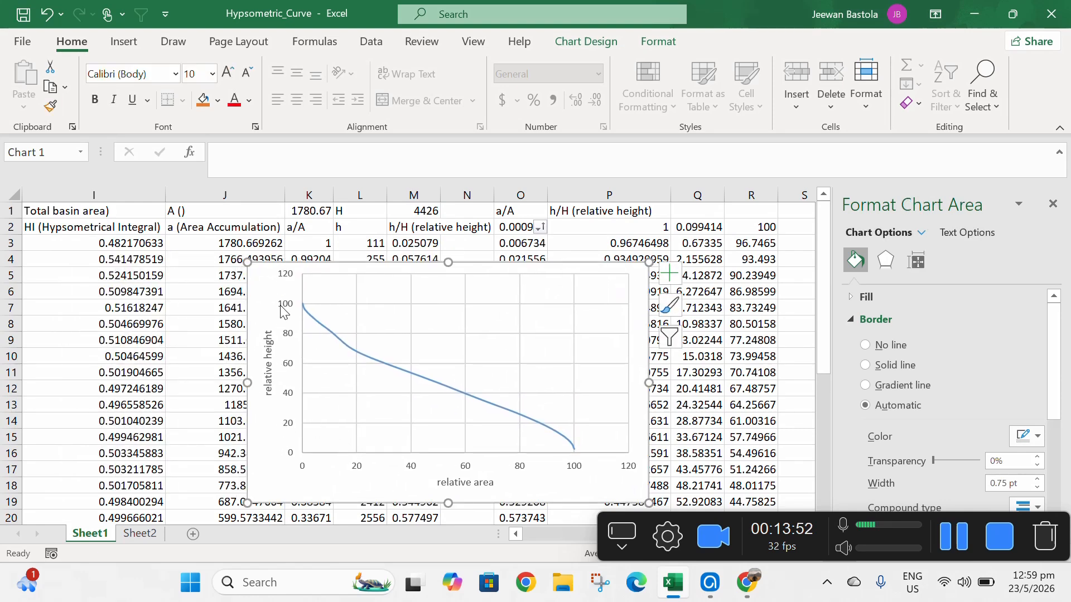